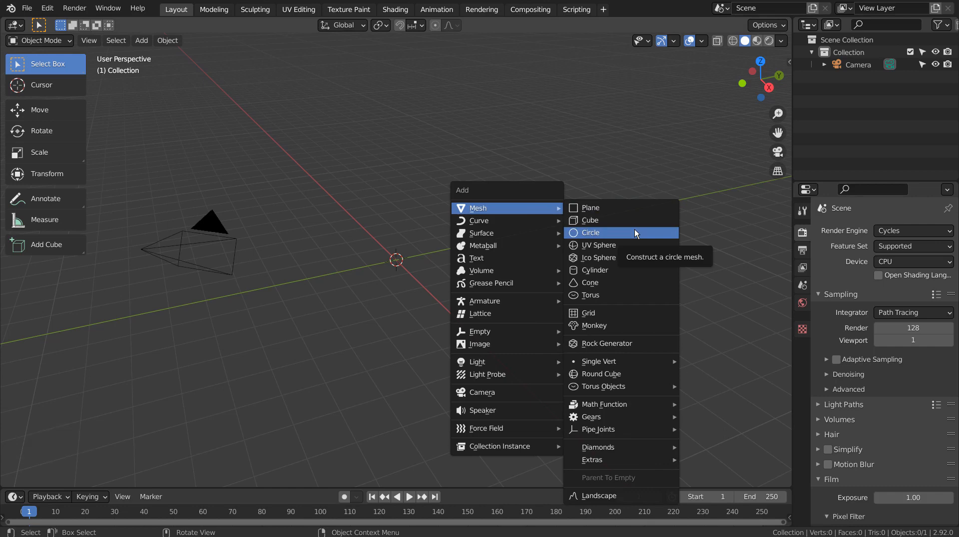
# - Add a mesh circle at the origin and fill its outline with a face in Edit Mode
pyautogui.click(635, 231)
pyautogui.scroll(8, 455, 233)
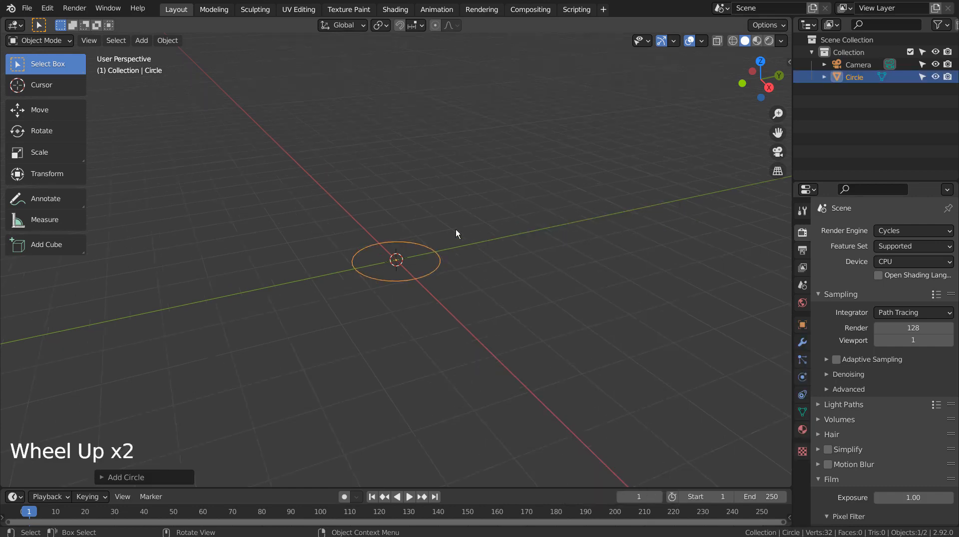
pyautogui.press('Tab')
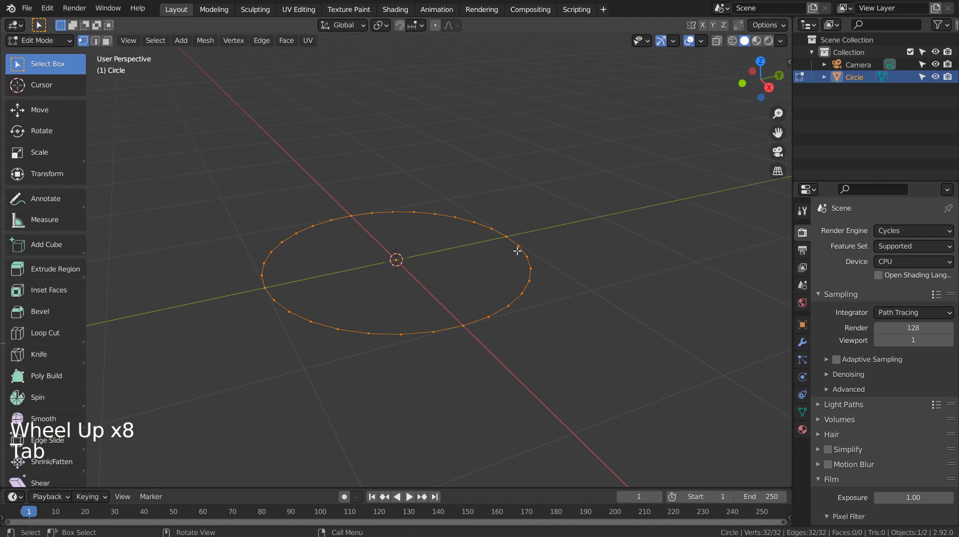
pyautogui.press('f')
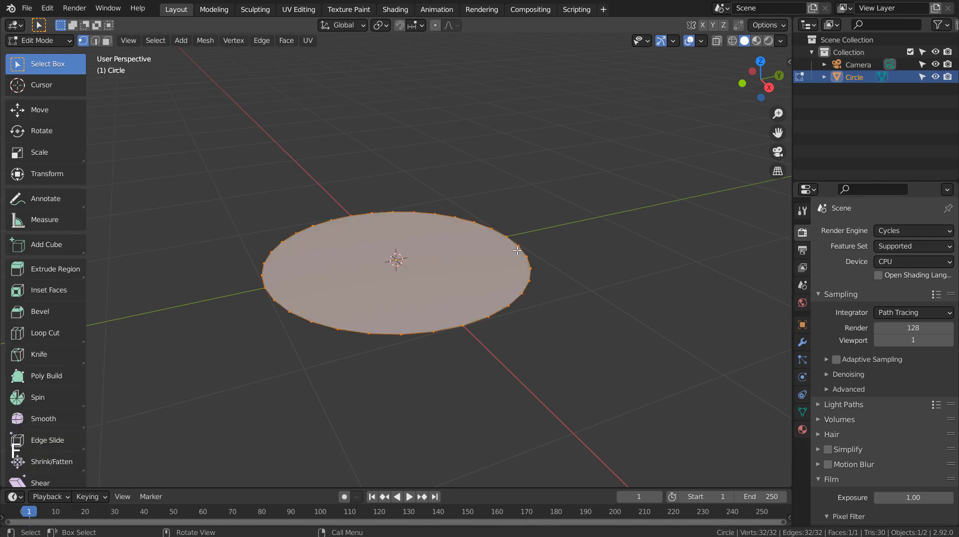
pyautogui.press('i')
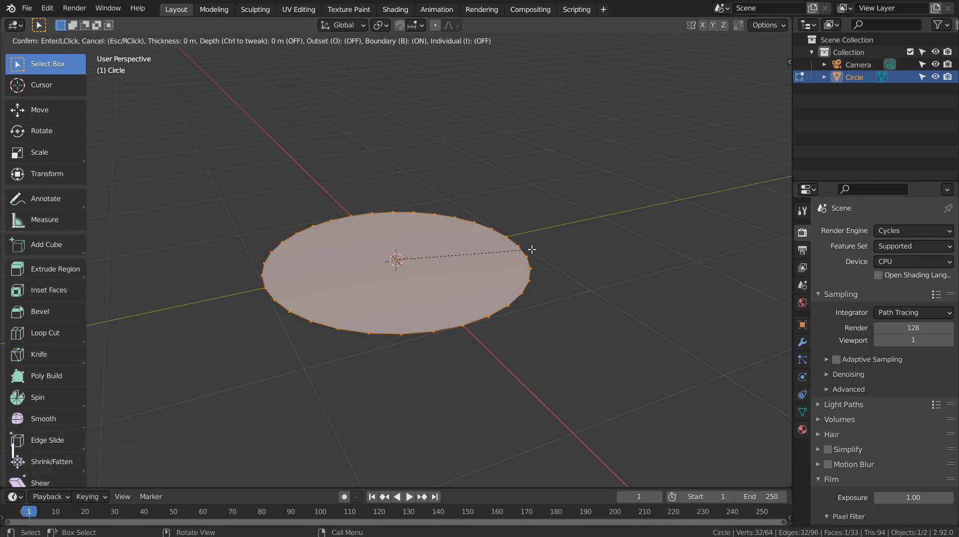
pyautogui.press('1')
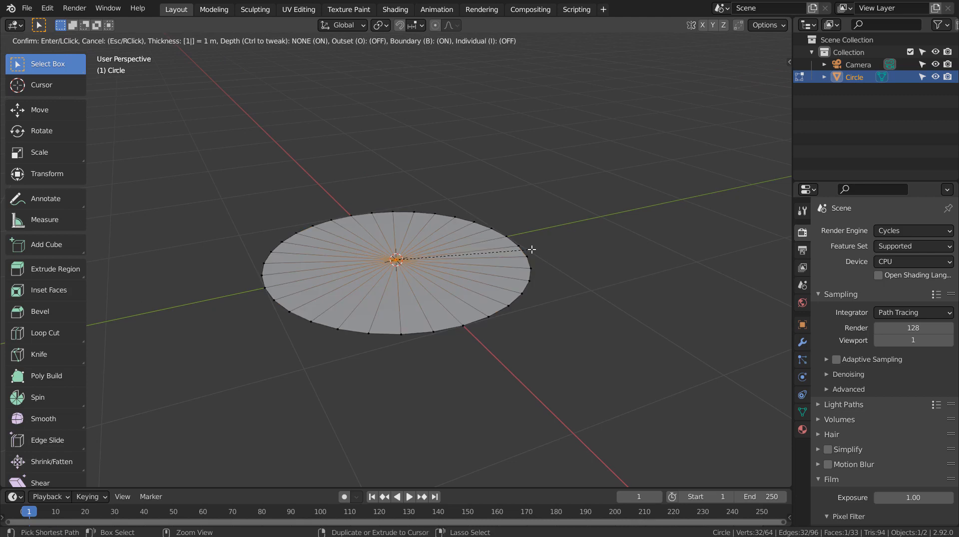
pyautogui.press('Return')
pyautogui.hotkey('ctrl', 'z')
# - Inset the circle's face twice by 10 cm each to form two concentric rings
pyautogui.press('i')
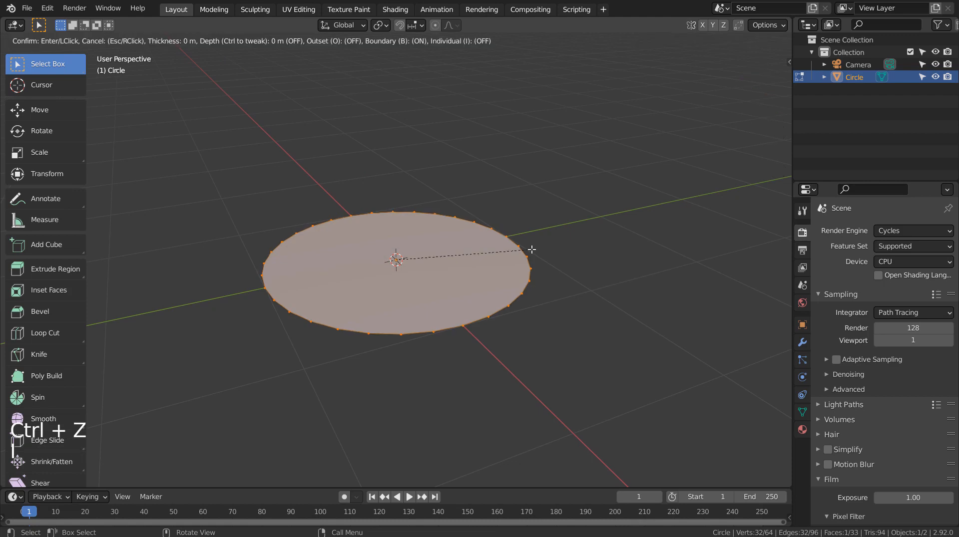
pyautogui.click(532, 249)
pyautogui.press('i')
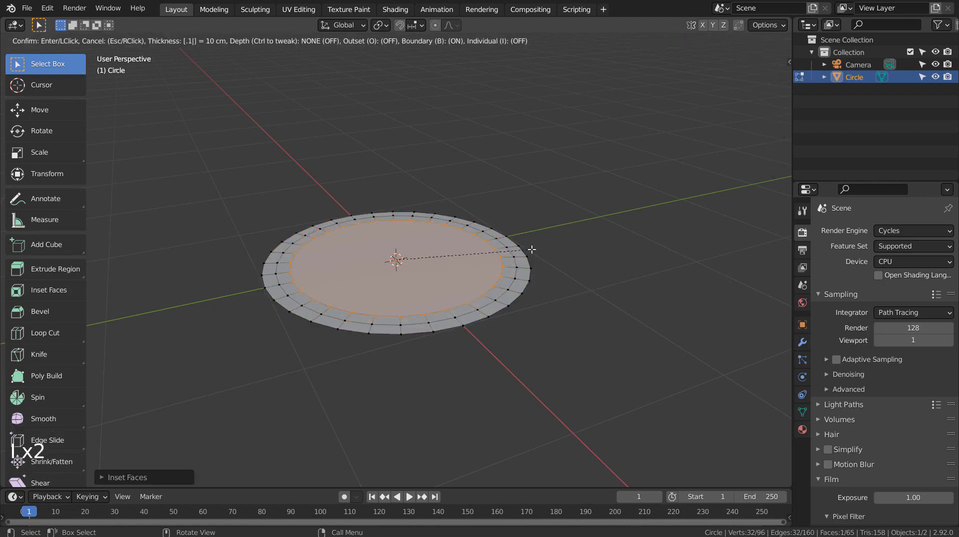
pyautogui.click(532, 250)
pyautogui.press('i')
pyautogui.click(532, 250)
pyautogui.press('i')
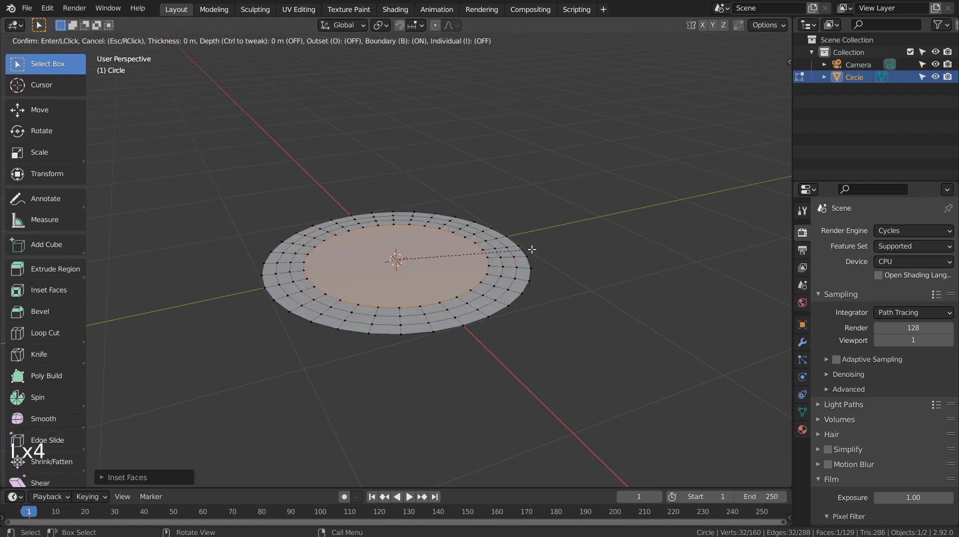
pyautogui.click(532, 250)
pyautogui.press('Return')
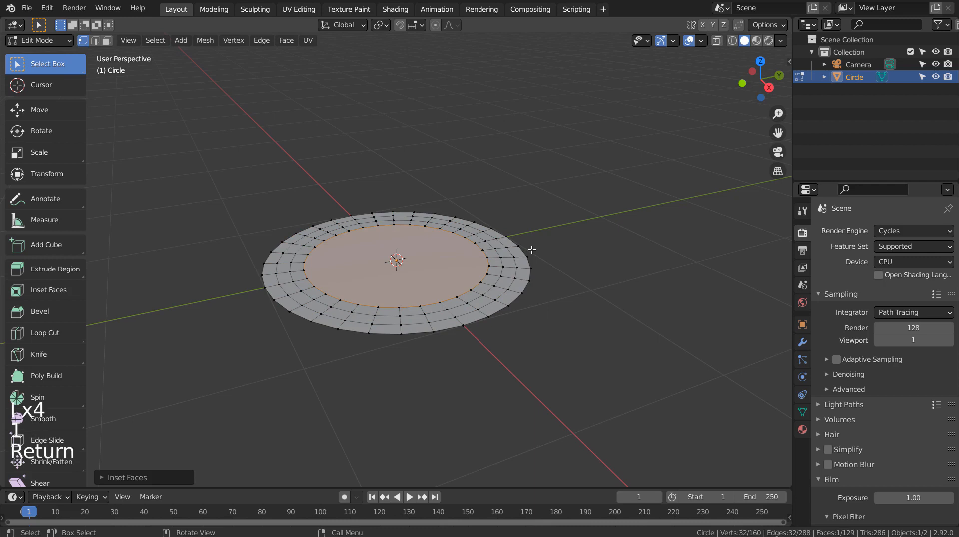
pyautogui.hotkey('ctrl', 'z')
pyautogui.hotkey('ctrl', 'z')
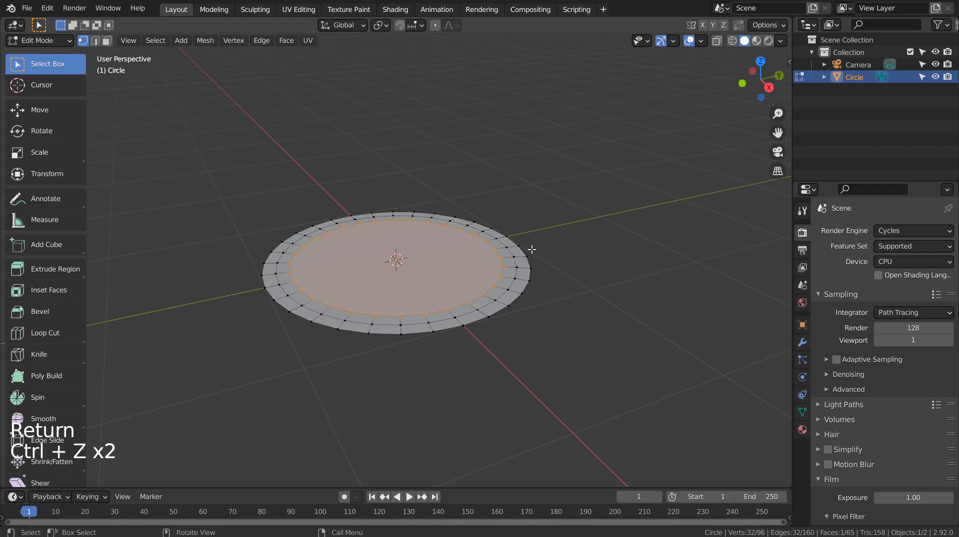
# - Inset the circle's central face five more times by 10 cm each to add evenly spaced rings
pyautogui.press('i')
pyautogui.click(532, 250)
pyautogui.press('i')
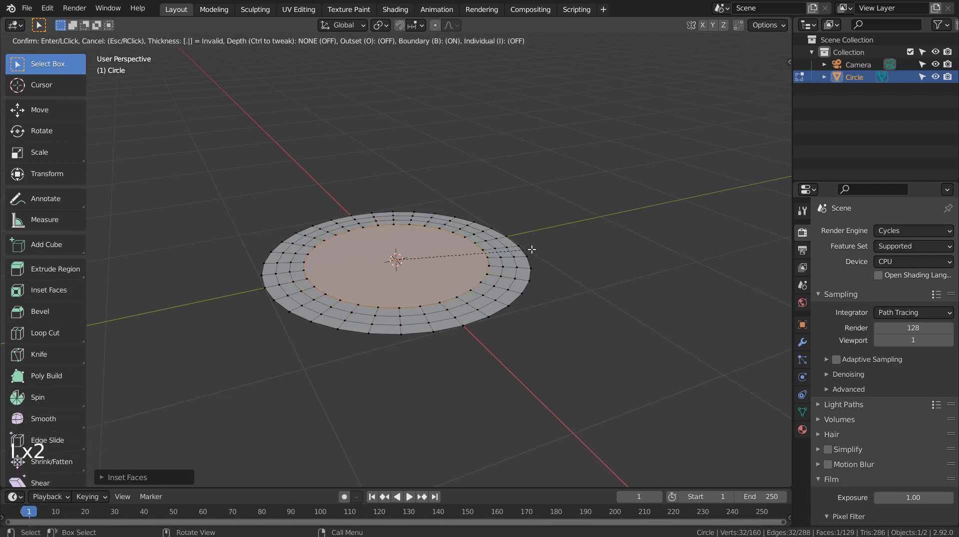
pyautogui.click(532, 250)
pyautogui.press('i')
pyautogui.click(532, 250)
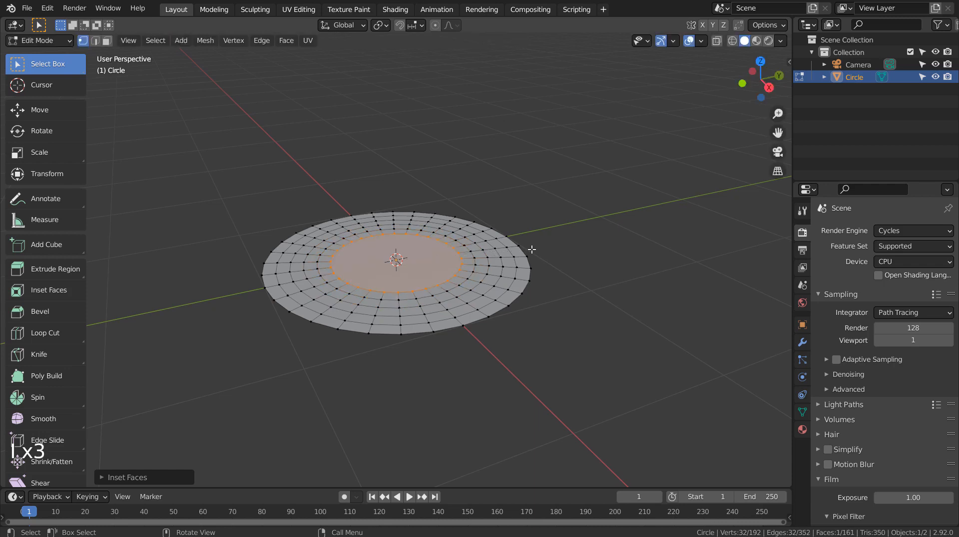
pyautogui.press('i')
pyautogui.click(532, 250)
pyautogui.press('i')
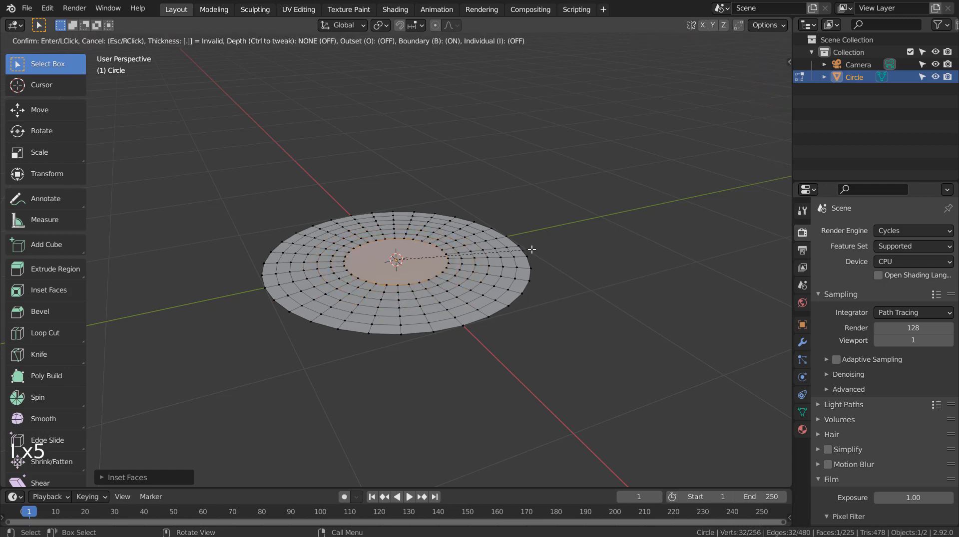
pyautogui.click(532, 250)
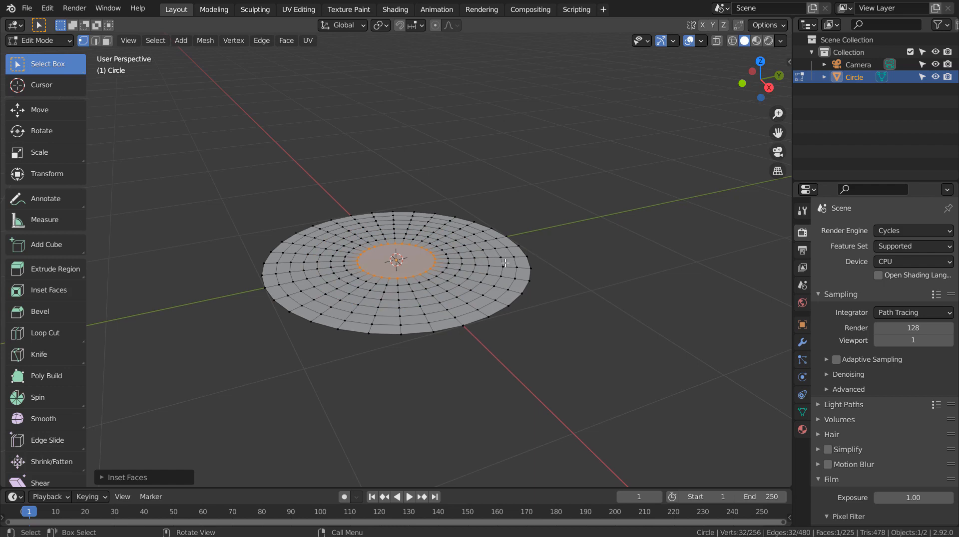
# - Return to Object Mode and add a UV sphere with 8 segments and 8 rings
pyautogui.press('Tab')
pyautogui.hotkey('shift', 'a')
pyautogui.moveTo(580, 268)
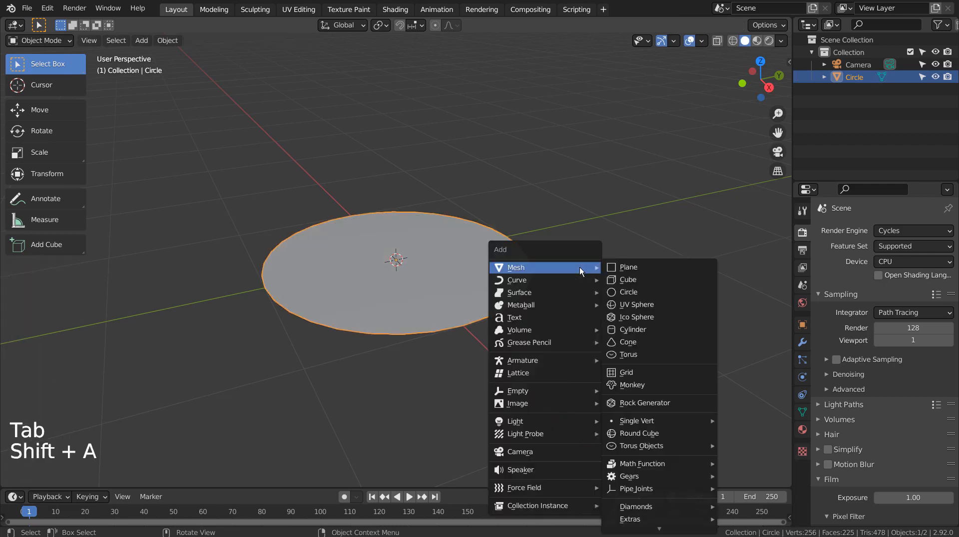
pyautogui.click(661, 304)
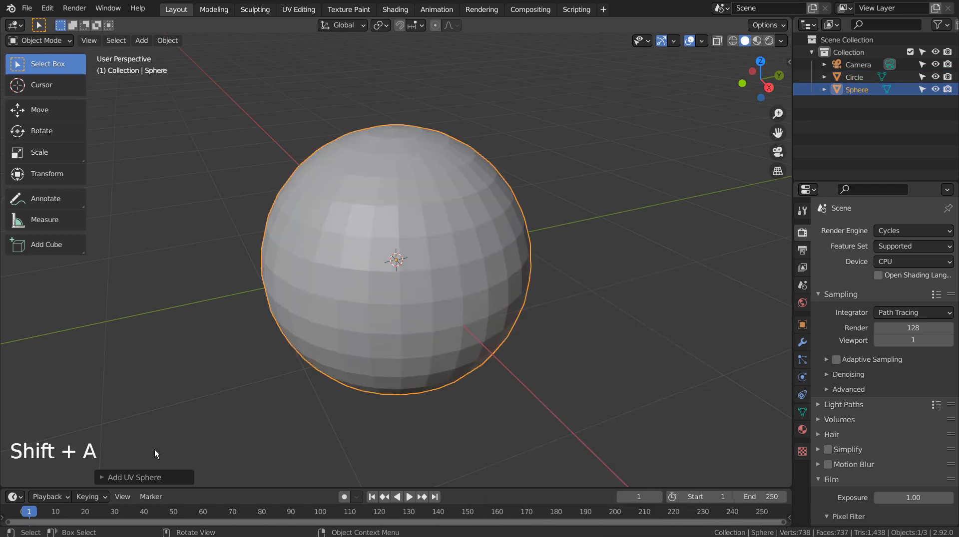
pyautogui.click(133, 477)
pyautogui.doubleClick(240, 341)
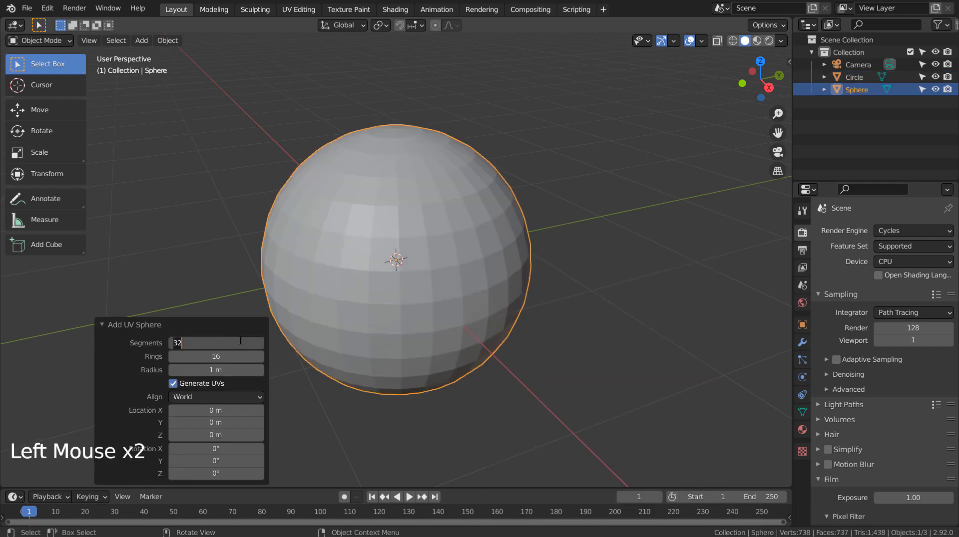
pyautogui.write('8')
pyautogui.press('Tab')
pyautogui.write('8')
pyautogui.press('Return')
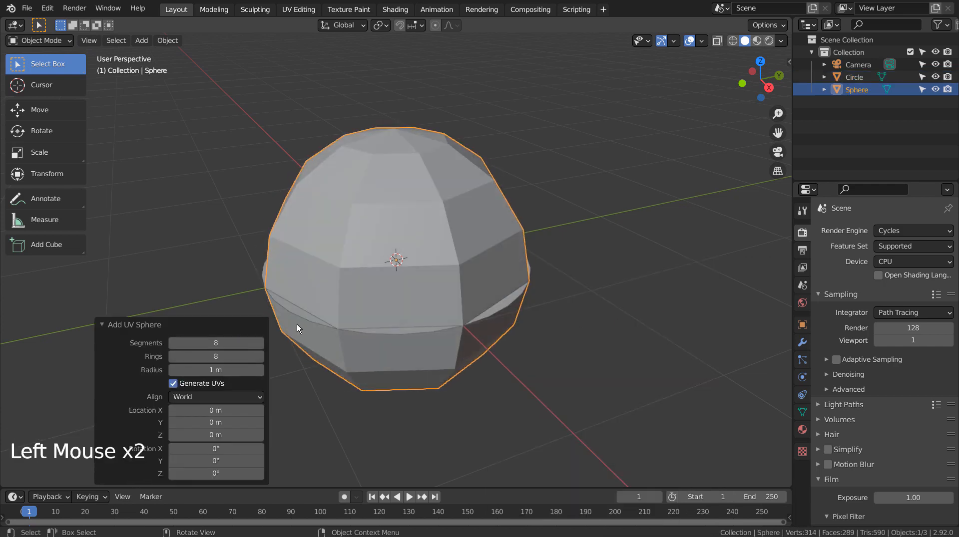
# - Apply level 1 subdivision to the sphere and shade it smooth
pyautogui.hotkey('ctrl', '1')
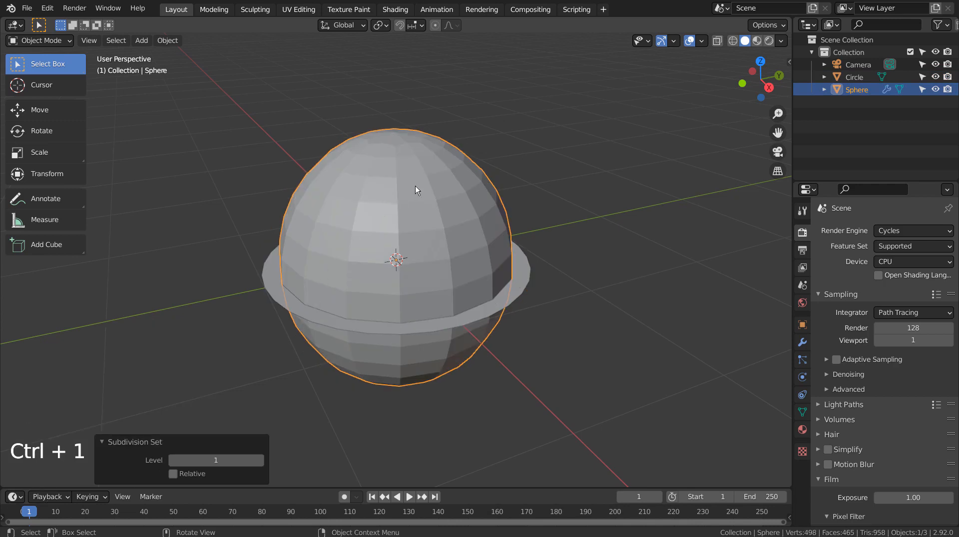
pyautogui.rightClick(439, 173)
pyautogui.click(439, 173)
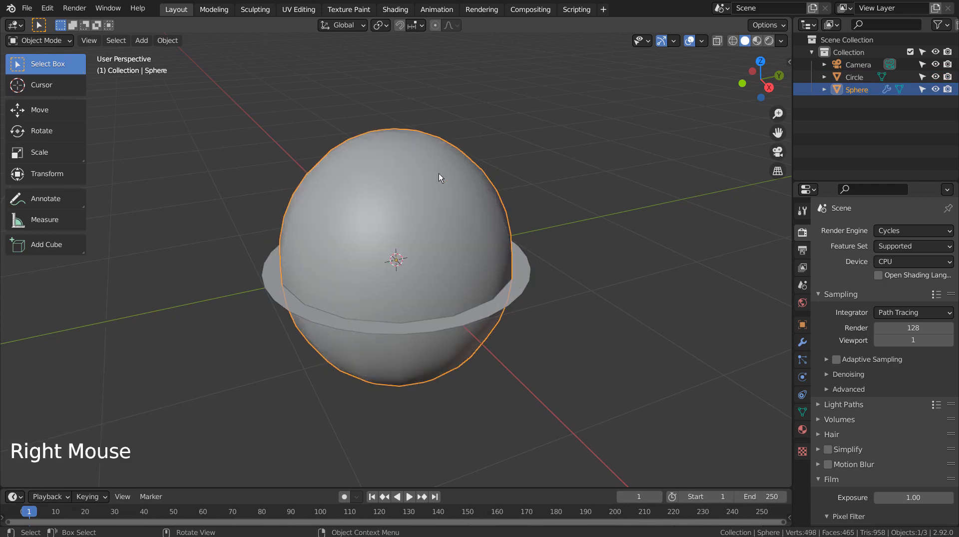
pyautogui.click(450, 190)
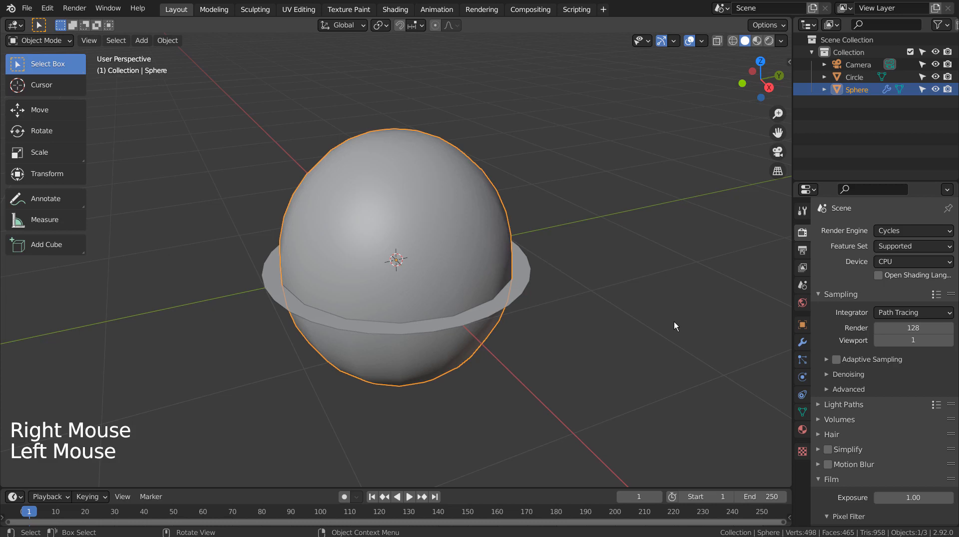
# - Scale the sphere down to about 0.067 and parent it to the circle with the Object option
pyautogui.press('s')
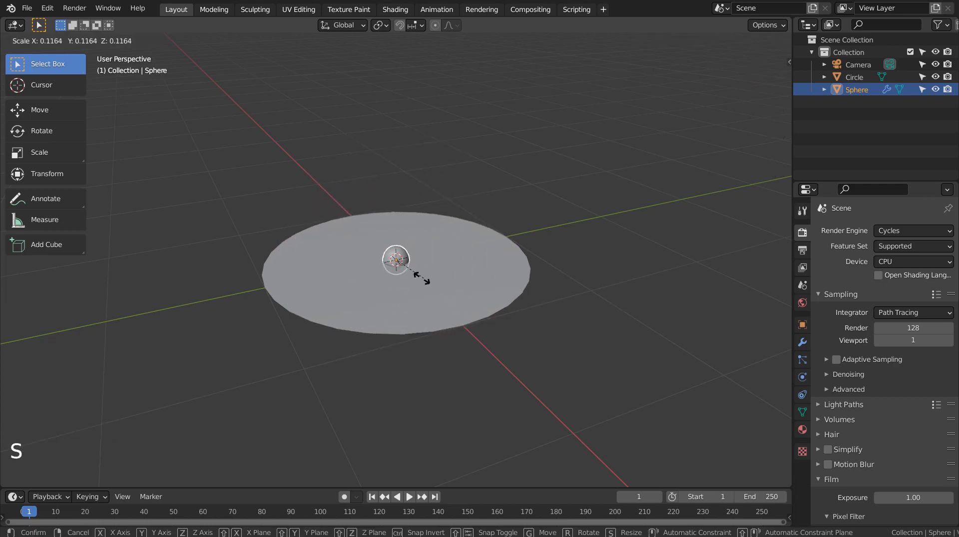
pyautogui.click(409, 274)
pyautogui.press('shift')
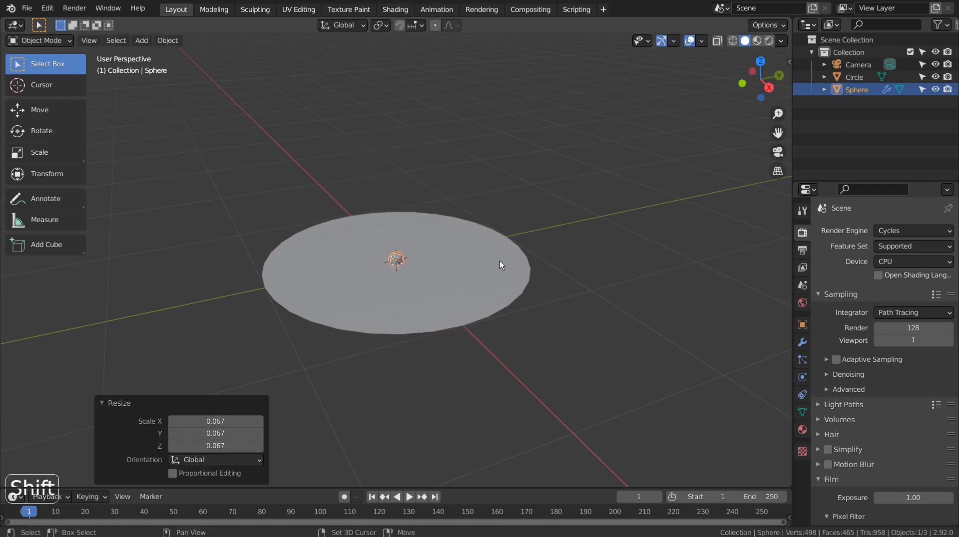
pyautogui.keyDown('shift'); pyautogui.click(500, 260); pyautogui.keyUp('shift')
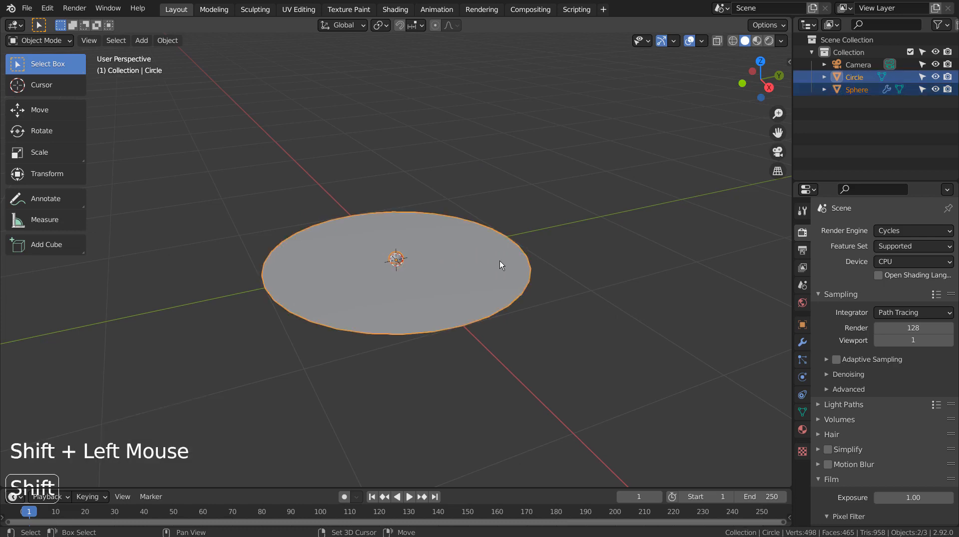
pyautogui.hotkey('ctrl', 'p')
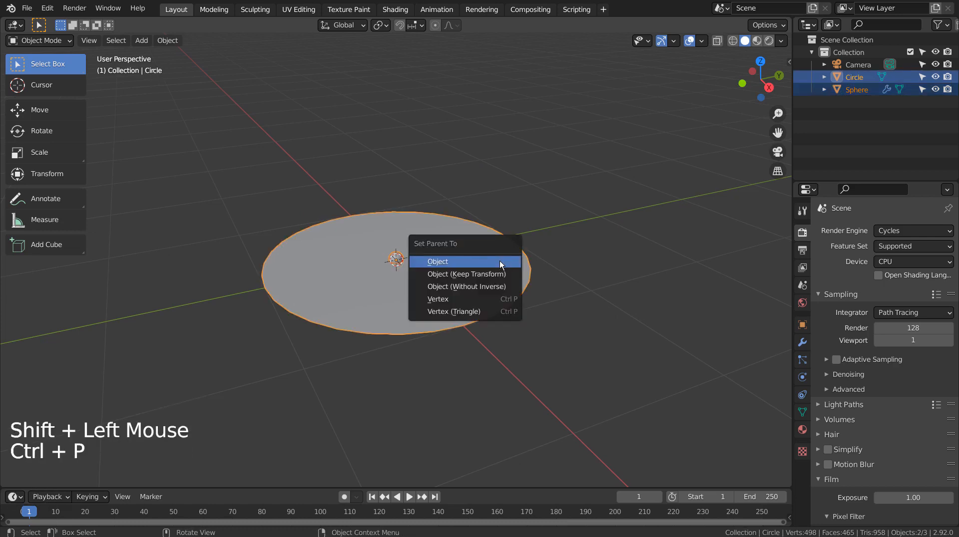
pyautogui.click(499, 261)
# - Set the circle's instancing to Faces so the sphere repeats on each face of the disc
pyautogui.click(804, 324)
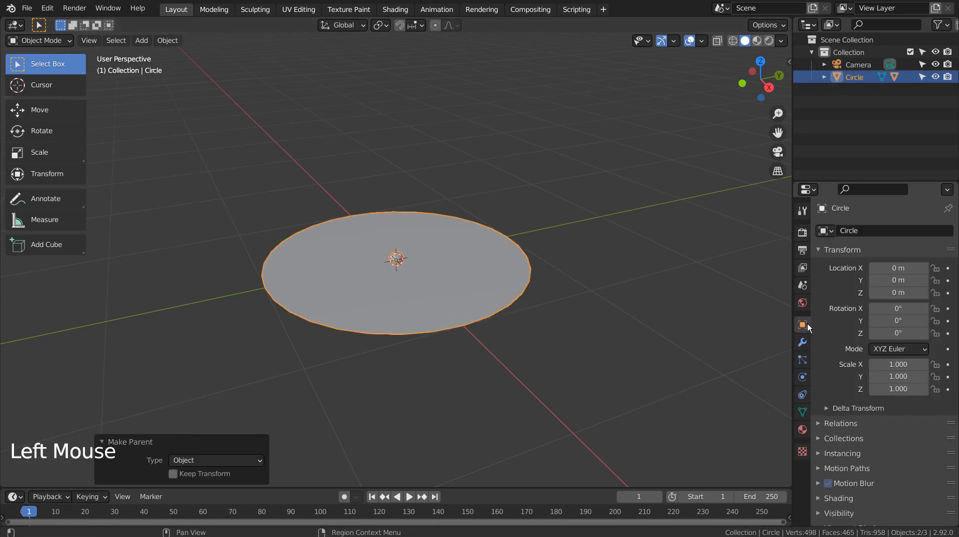
pyautogui.click(819, 437)
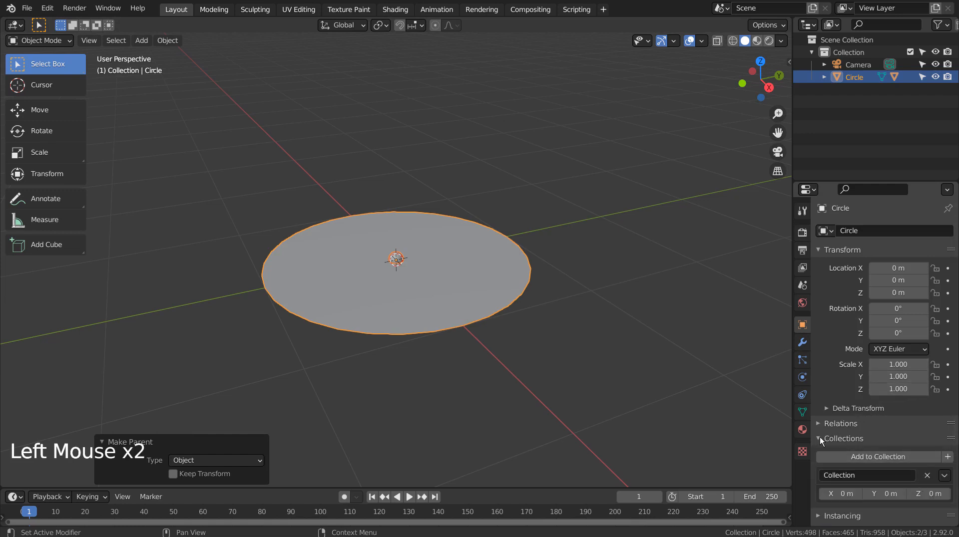
pyautogui.click(819, 438)
pyautogui.click(817, 422)
pyautogui.click(816, 422)
pyautogui.click(821, 454)
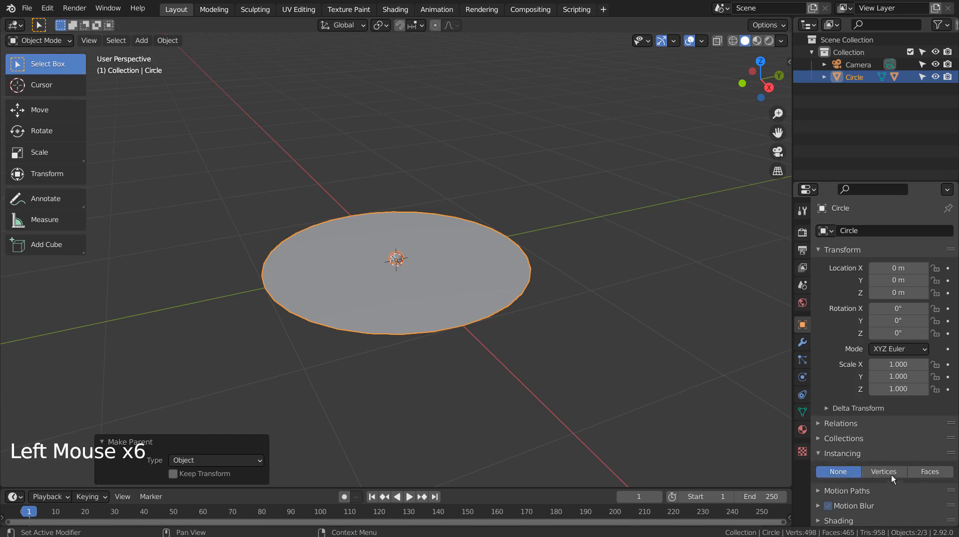
pyautogui.click(934, 472)
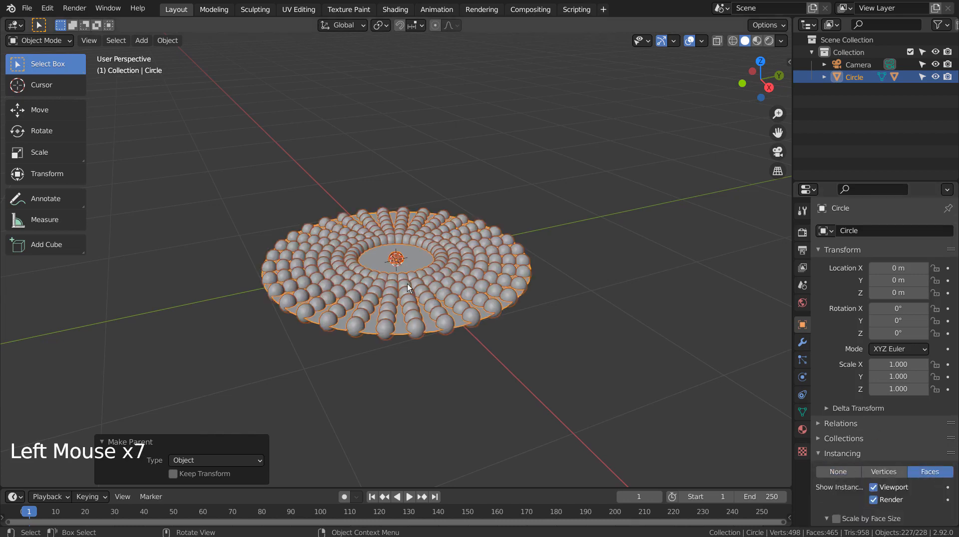
# - Select only the circle for mesh editing and set its instancing to None
pyautogui.press('Tab')
pyautogui.press('Tab')
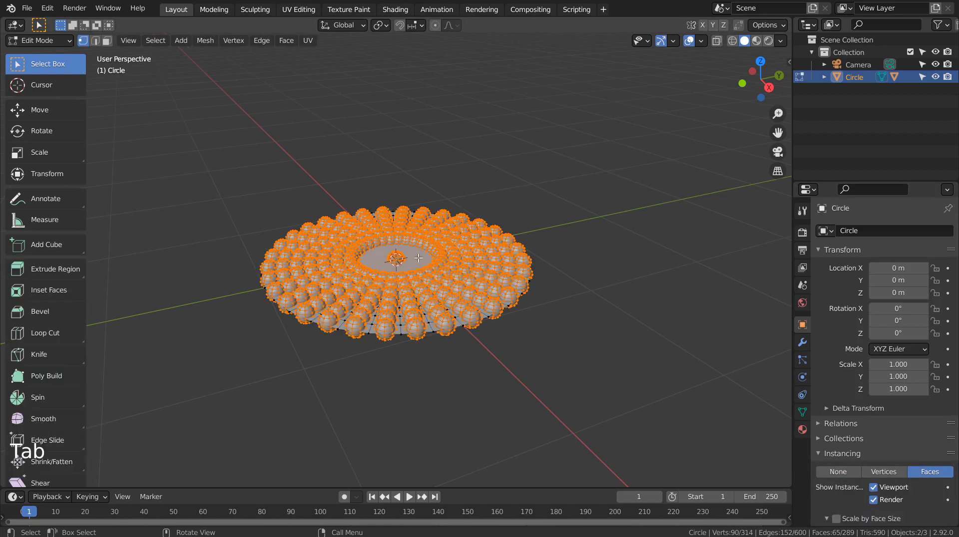
pyautogui.click(418, 258)
pyautogui.press('Tab')
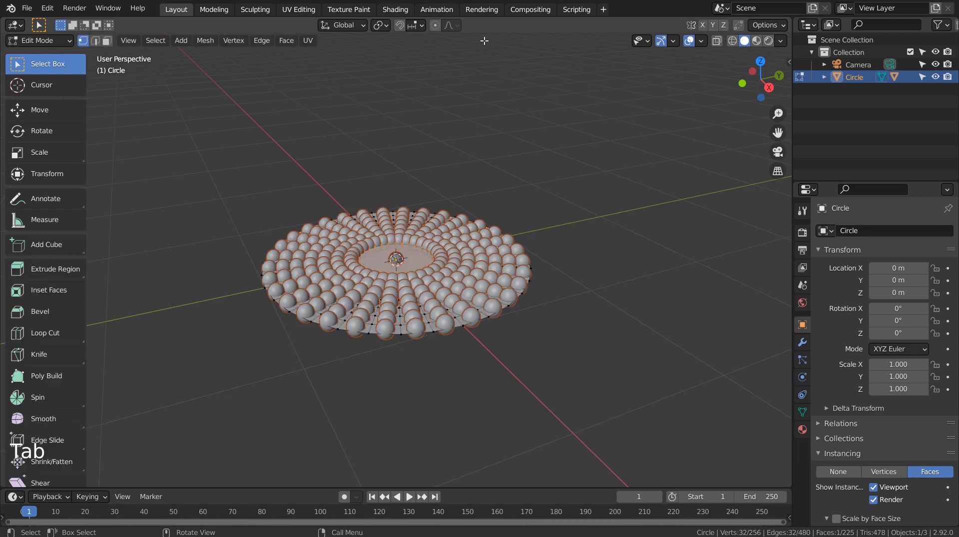
pyautogui.click(846, 477)
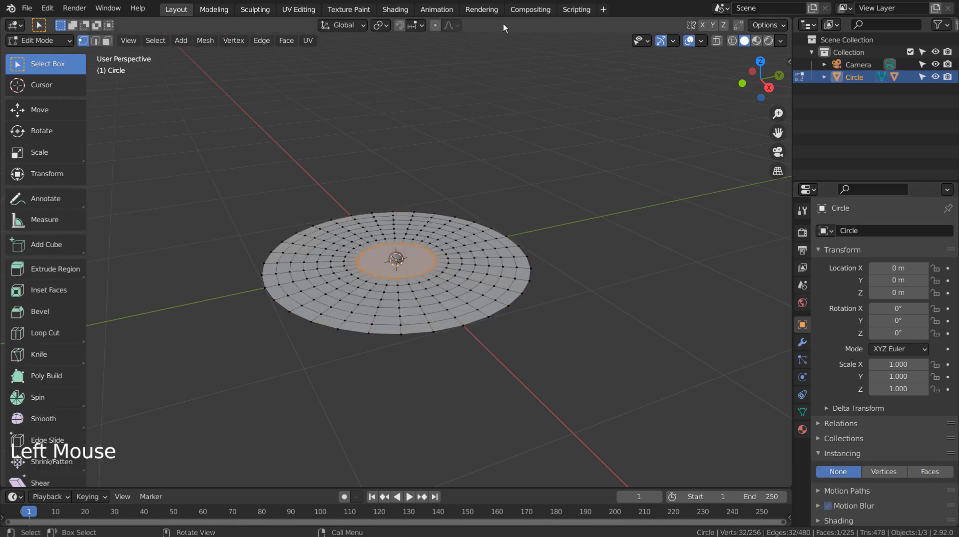
# - Enable proportional editing and move the disc's centre face down about 1.23 m along Z with a proportional size of about 0.83
pyautogui.click(435, 26)
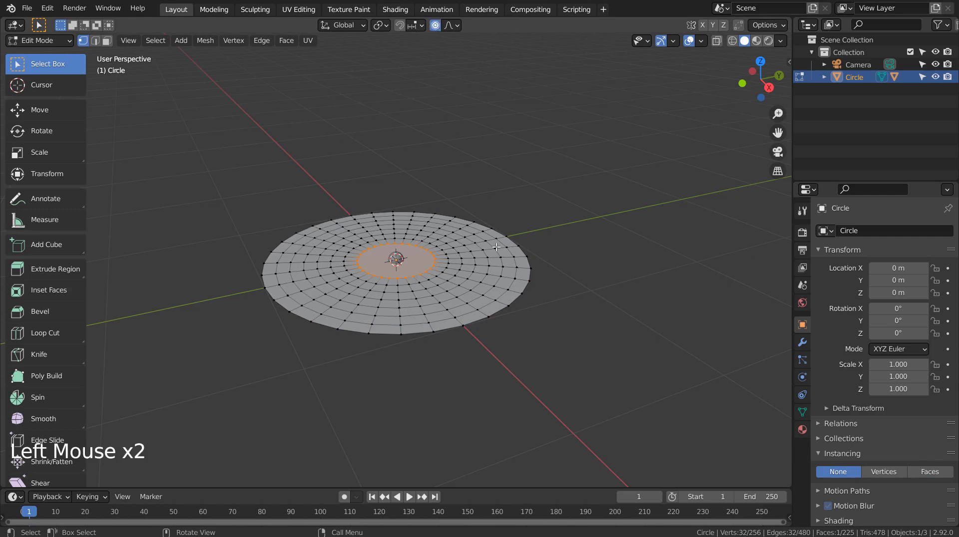
pyautogui.press('g')
pyautogui.press('z')
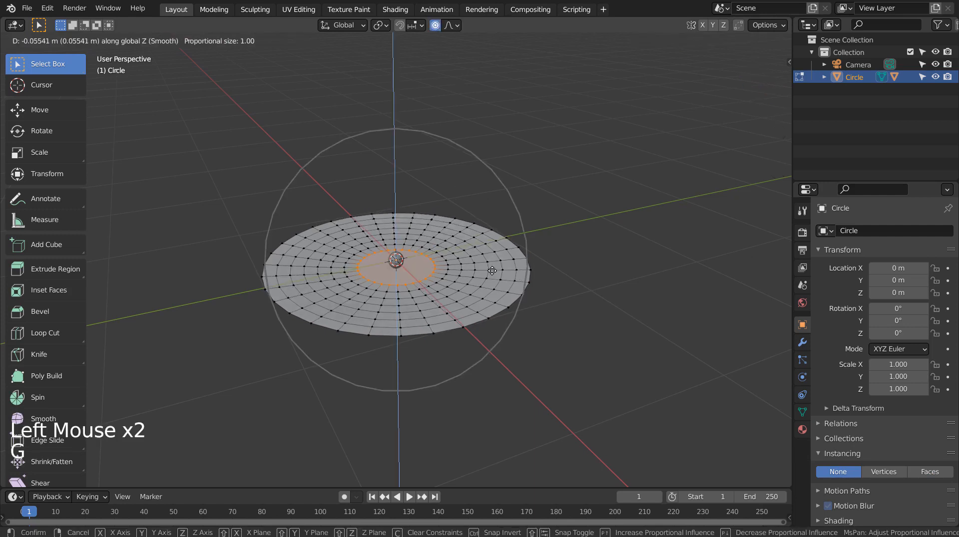
pyautogui.scroll(-5, 492, 295)
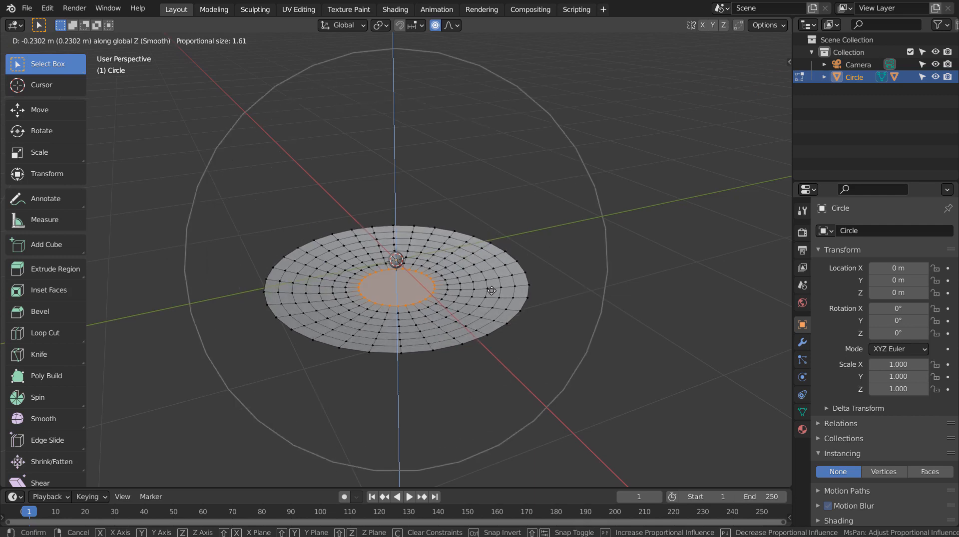
pyautogui.scroll(12, 492, 310)
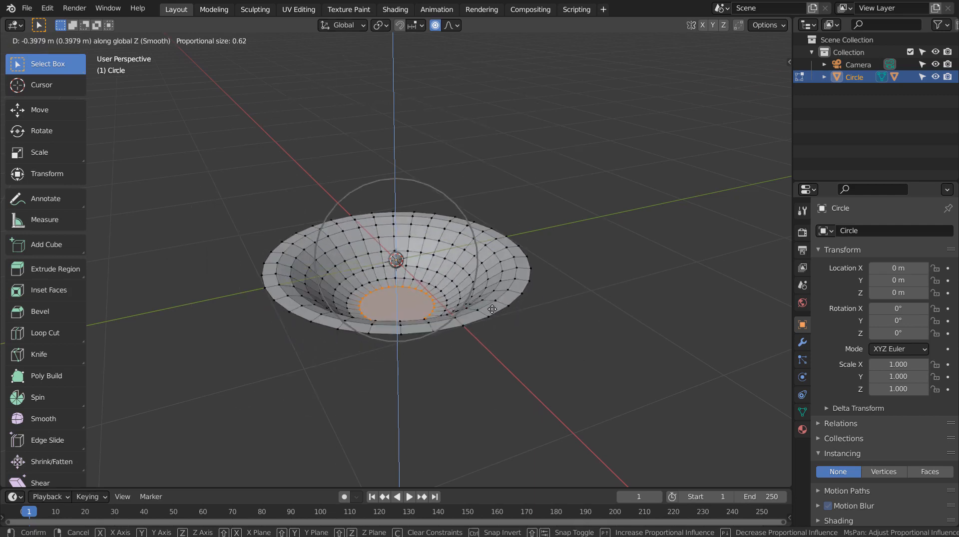
pyautogui.scroll(-3, 505, 350)
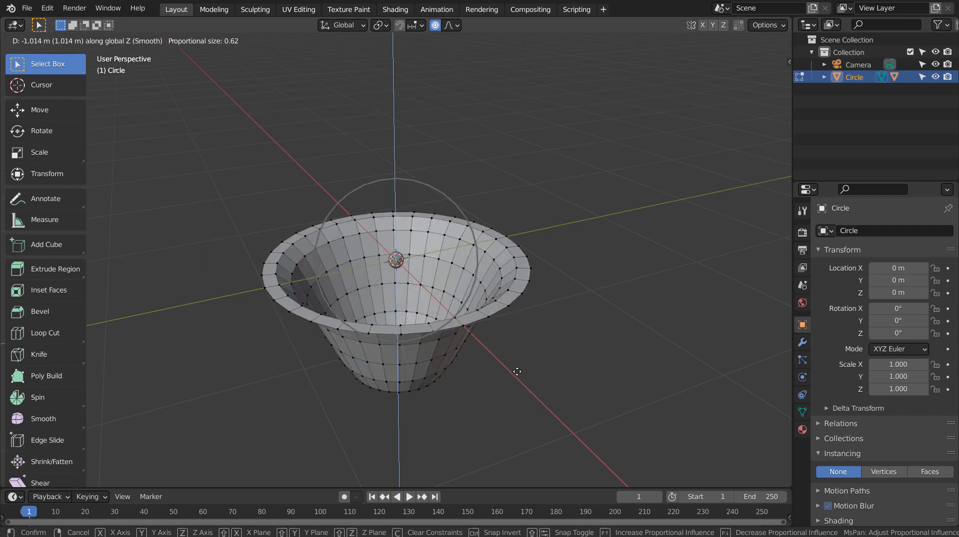
pyautogui.scroll(-1, 517, 371)
pyautogui.scroll(-1, 518, 372)
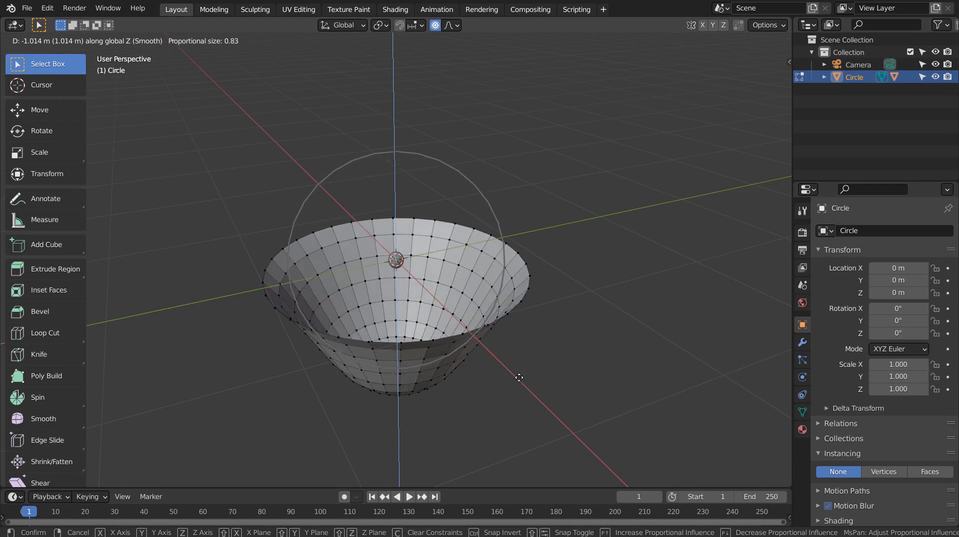
pyautogui.press('Tab')
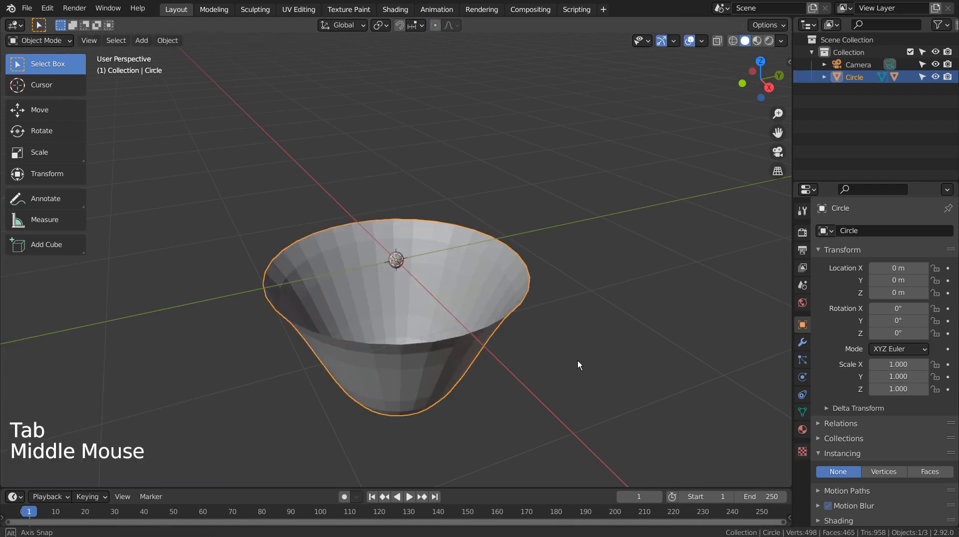
# - Set the bowl-shaped circle's instancing to Faces again and deselect it
pyautogui.moveTo(578, 361); pyautogui.dragTo(549, 391, button='middle')
pyautogui.middleClick(549, 392)
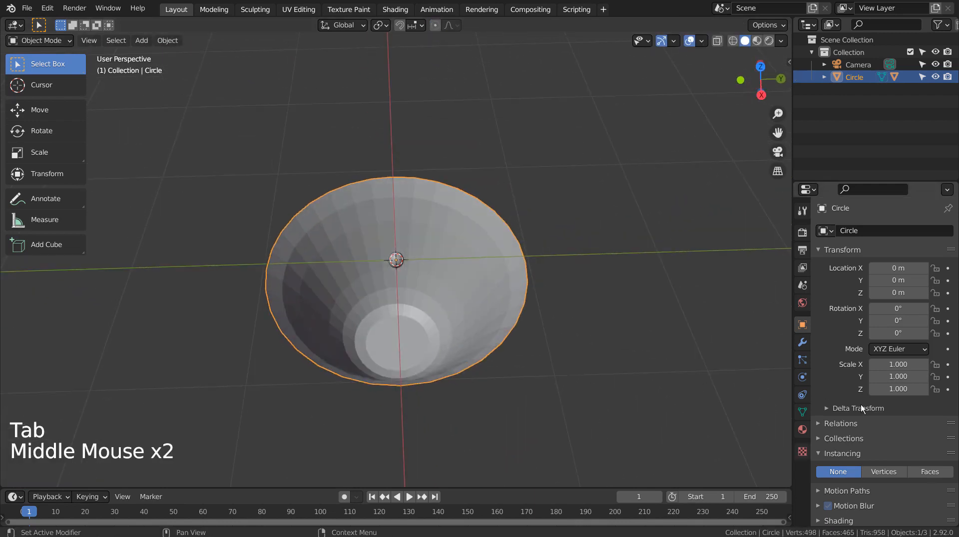
pyautogui.click(914, 472)
pyautogui.click(579, 360)
pyautogui.moveTo(569, 367); pyautogui.dragTo(494, 291, button='middle')
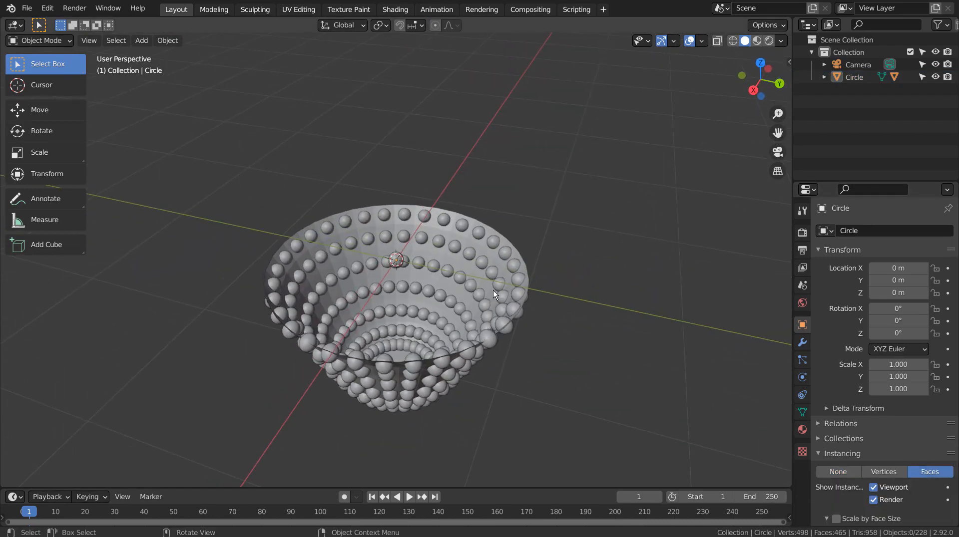
pyautogui.click(465, 266)
pyautogui.hotkey('ctrl', 'a')
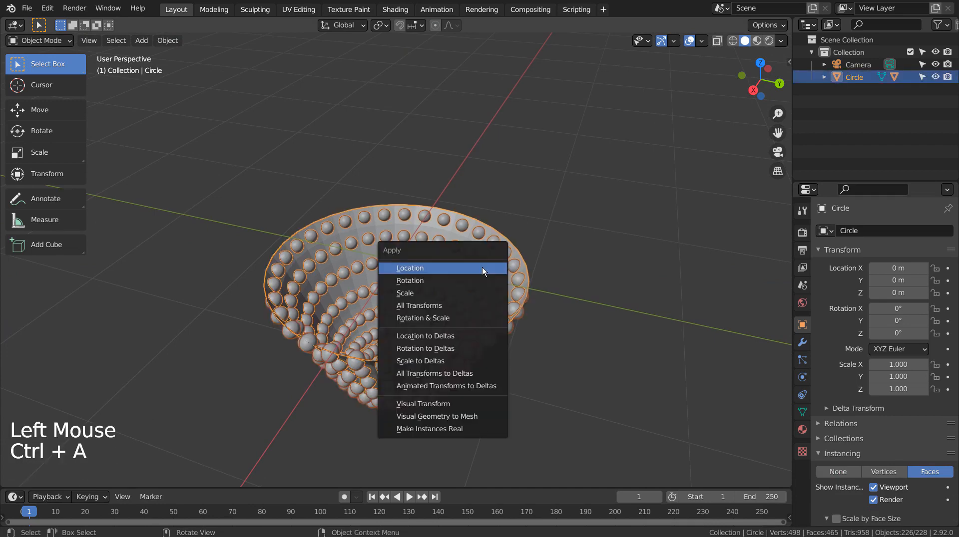
pyautogui.click(581, 295)
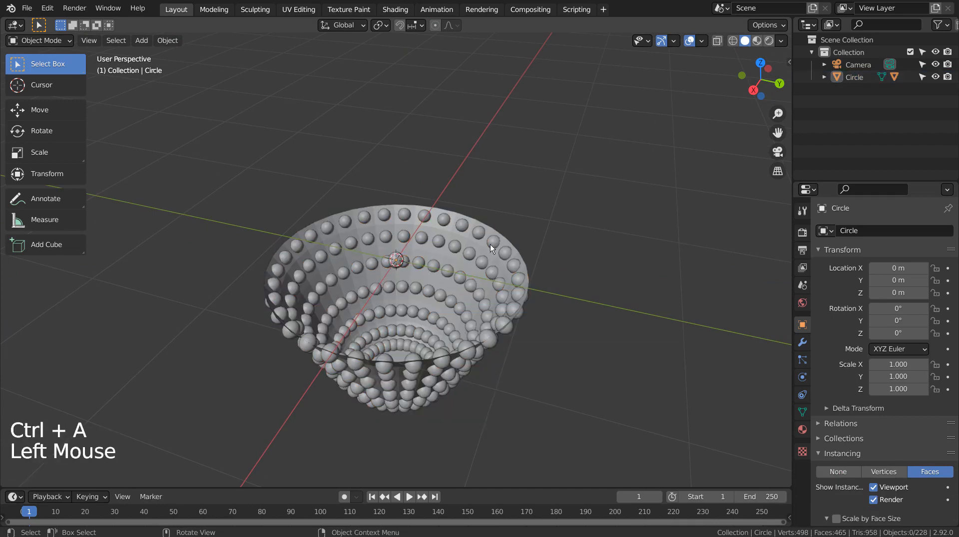
# - Select the circle and apply Make Instances Real to turn its sphere instances into separate objects
pyautogui.doubleClick(463, 241)
pyautogui.hotkey('ctrl', 'a')
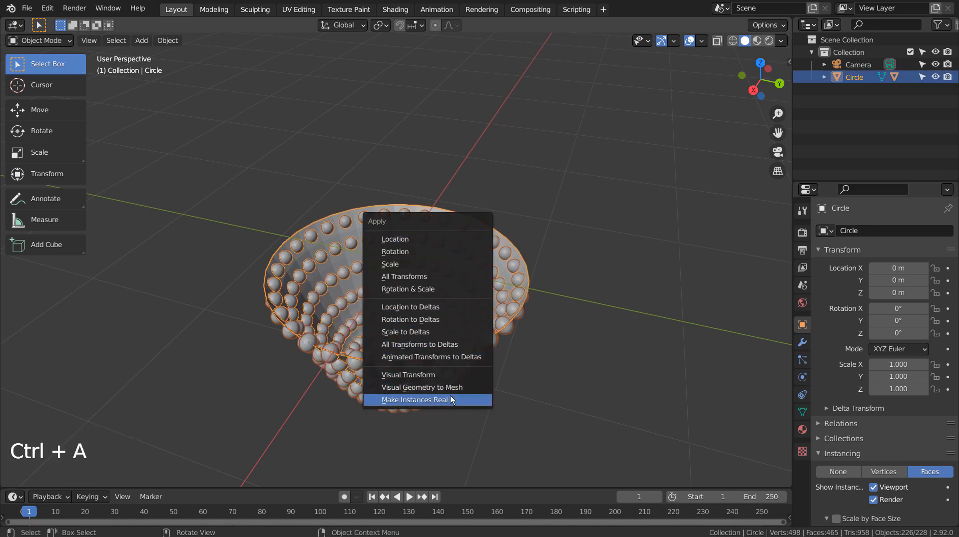
pyautogui.click(484, 399)
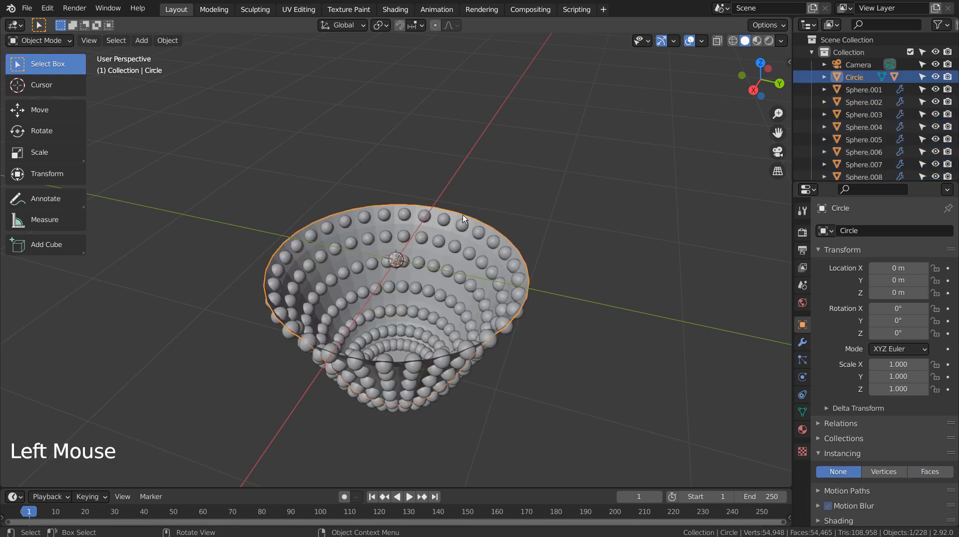
# - Delete the circle mesh together with the single sphere at the centre of the bowl's base
pyautogui.moveTo(390, 361)
pyautogui.mouseDown(button='middle')
pyautogui.moveTo(407, 360)
pyautogui.moveTo(397, 357)
pyautogui.mouseUp(button='middle')
pyautogui.keyDown('shift'); pyautogui.click(398, 356); pyautogui.keyUp('shift')
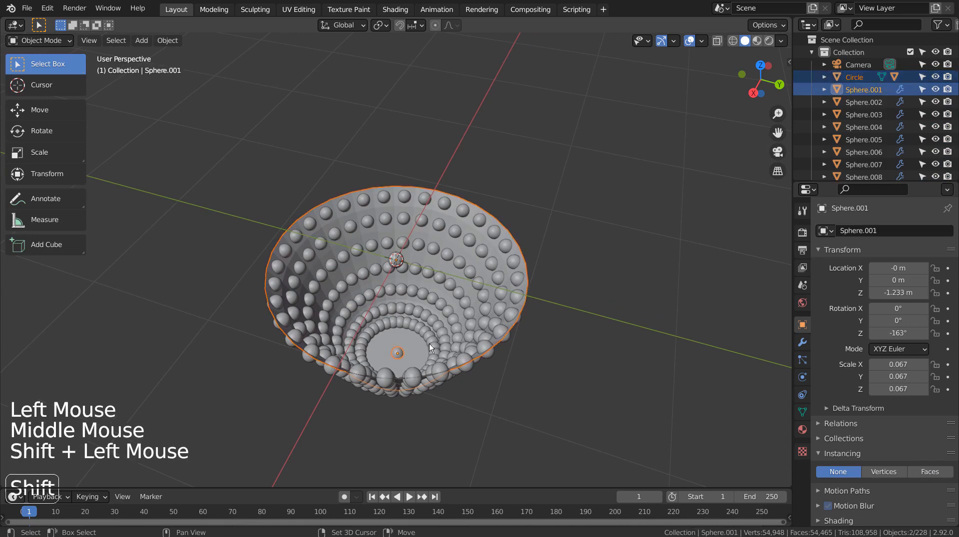
pyautogui.press('x')
pyautogui.click(455, 315)
# - Delete the original sphere at the world origin, keeping the bowl of sphere copies
pyautogui.moveTo(539, 334); pyautogui.dragTo(549, 403, button='middle')
pyautogui.middleClick(548, 400)
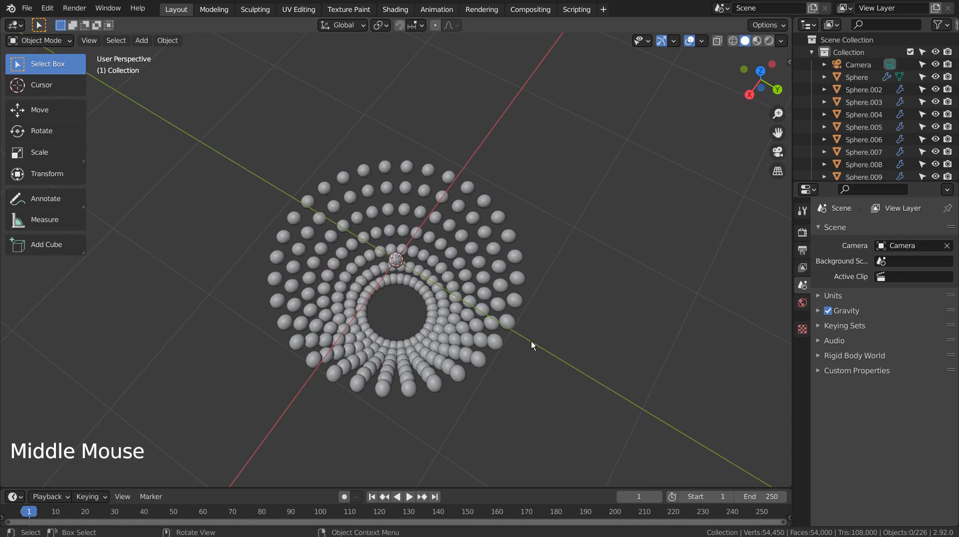
pyautogui.click(500, 286)
pyautogui.click(592, 314)
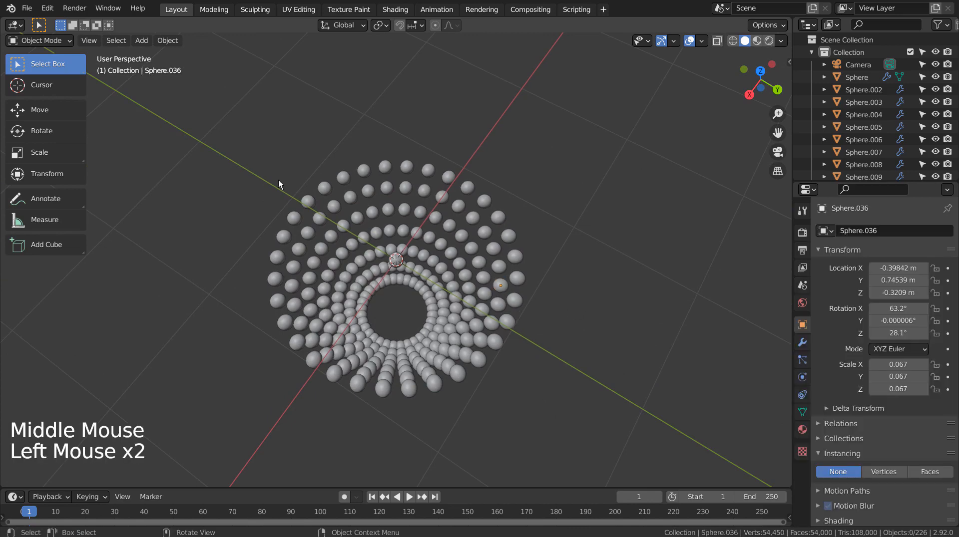
pyautogui.press('b')
pyautogui.moveTo(249, 163); pyautogui.dragTo(325, 113)
pyautogui.moveTo(436, 215); pyautogui.dragTo(391, 272, button='middle')
pyautogui.click(391, 264)
pyautogui.press('x')
pyautogui.click(481, 273)
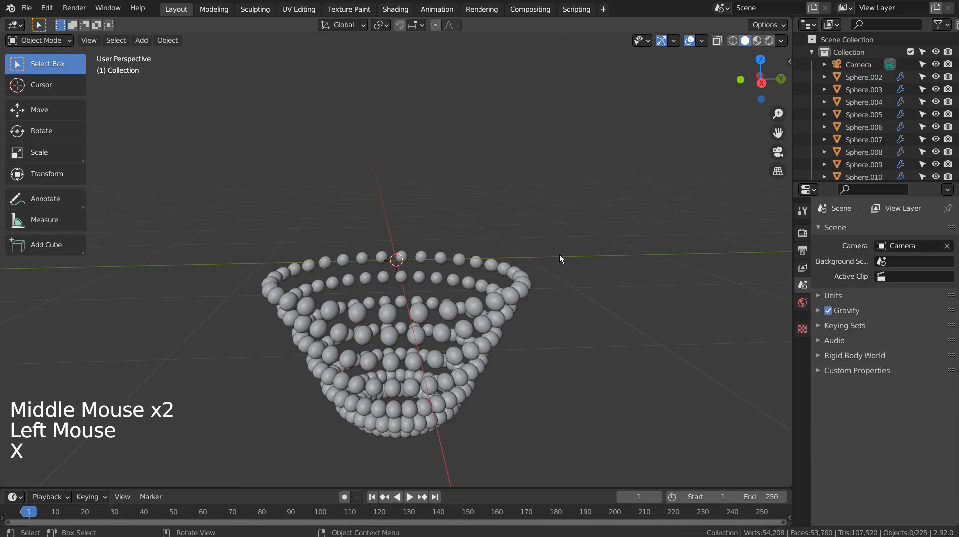
# - Select all the remaining spheres, make one in the outermost ring active, and join them into one object
pyautogui.moveTo(561, 259); pyautogui.dragTo(561, 299, button='middle')
pyautogui.press('b')
pyautogui.moveTo(225, 135); pyautogui.dragTo(577, 472)
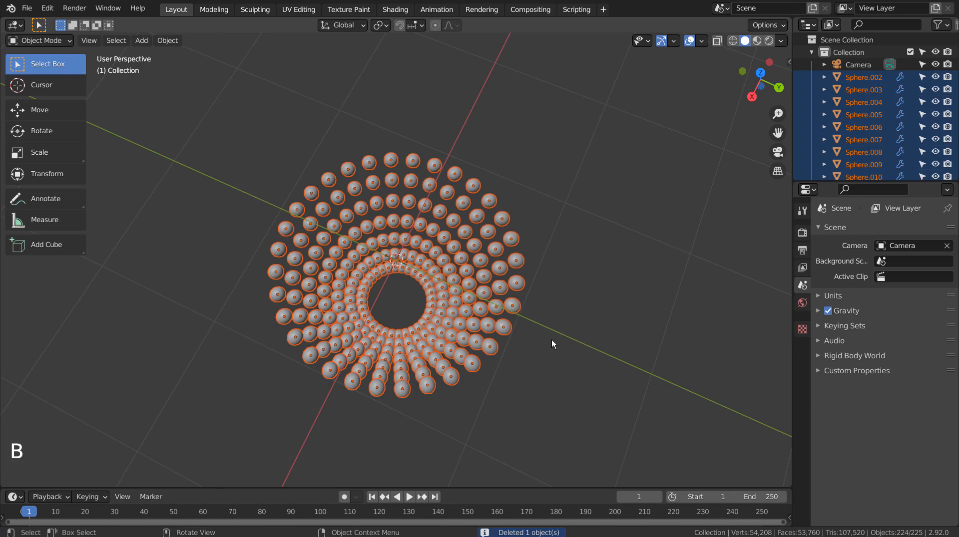
pyautogui.keyDown('shift'); pyautogui.click(455, 173); pyautogui.keyUp('shift')
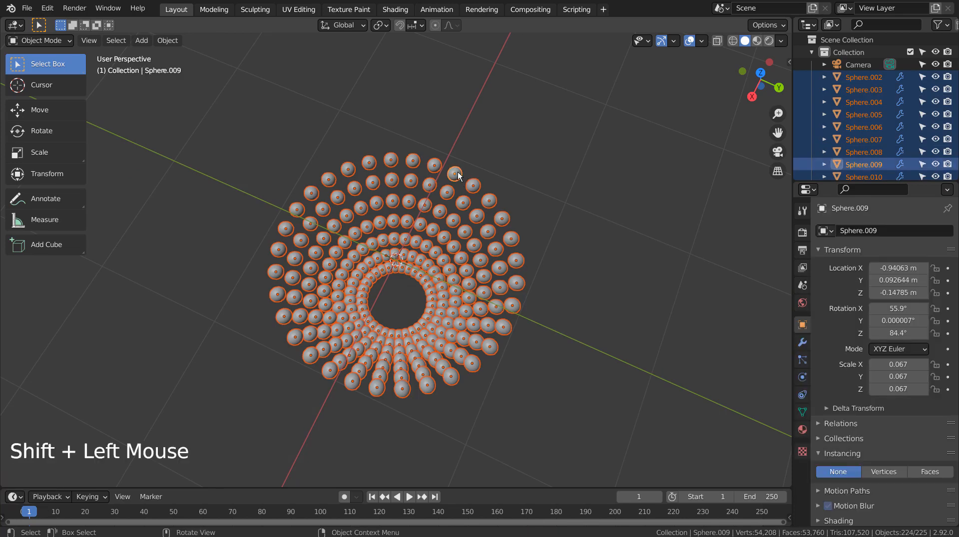
pyautogui.hotkey('ctrl', 'j')
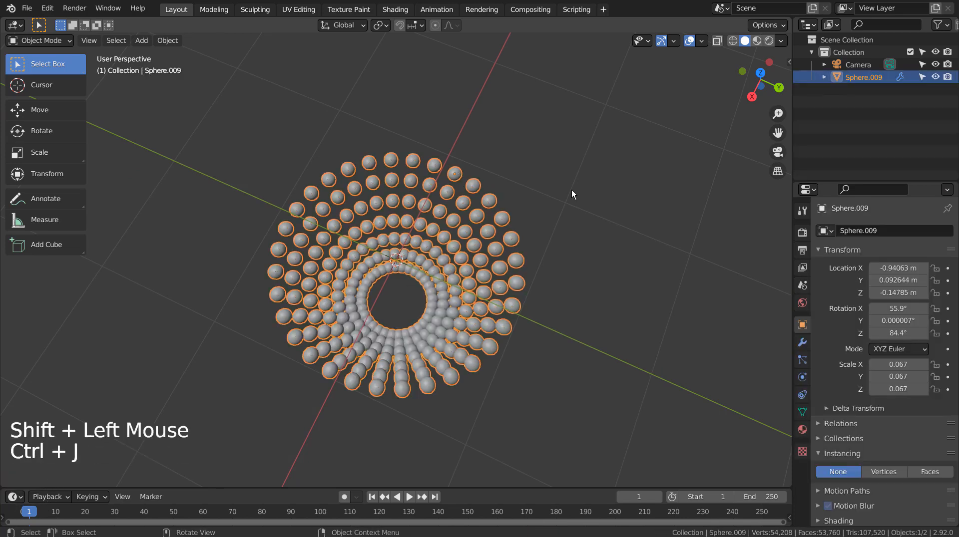
pyautogui.click(508, 200)
pyautogui.click(494, 204)
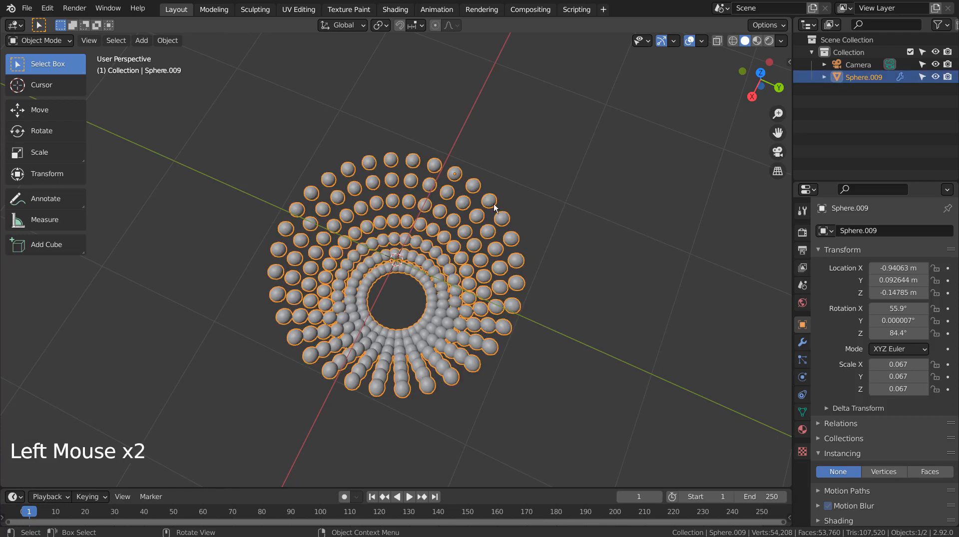
# - Switch to the Shading workspace and create a new material for the joined spheres
pyautogui.moveTo(556, 270)
pyautogui.mouseDown(button='middle')
pyautogui.moveTo(574, 133)
pyautogui.moveTo(539, 275)
pyautogui.mouseUp(button='middle')
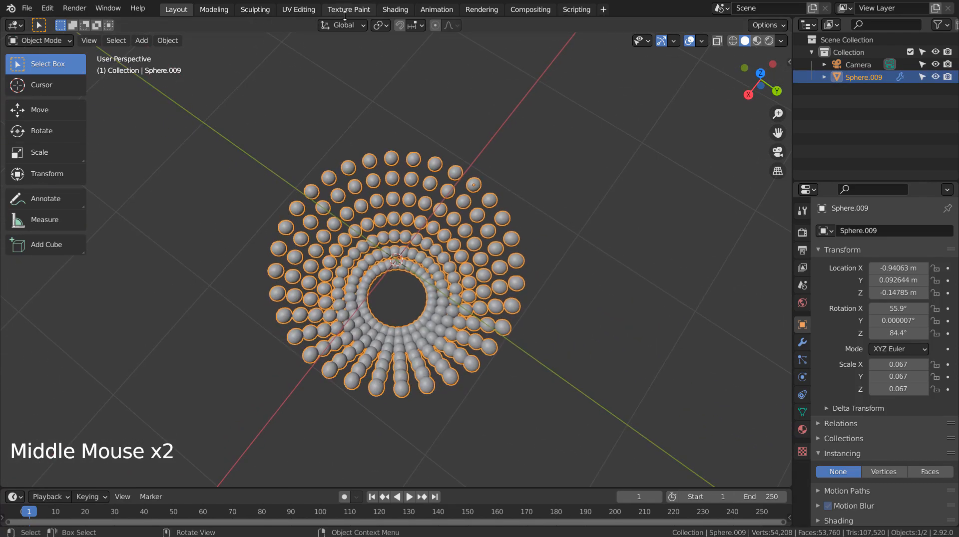
pyautogui.click(402, 12)
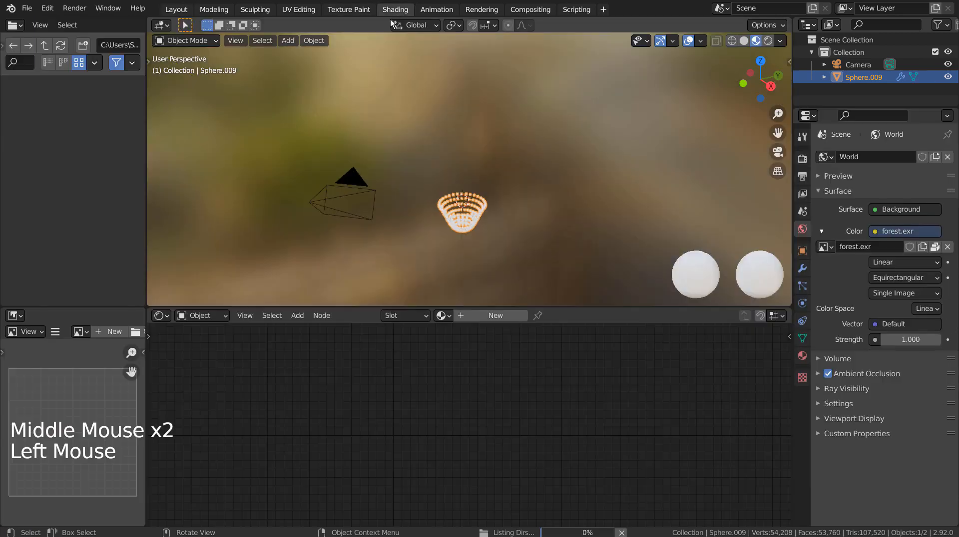
pyautogui.click(493, 322)
pyautogui.keyDown('shift'); pyautogui.moveTo(492, 322); pyautogui.dragTo(603, 365, button='middle'); pyautogui.keyUp('shift')
pyautogui.click(402, 392)
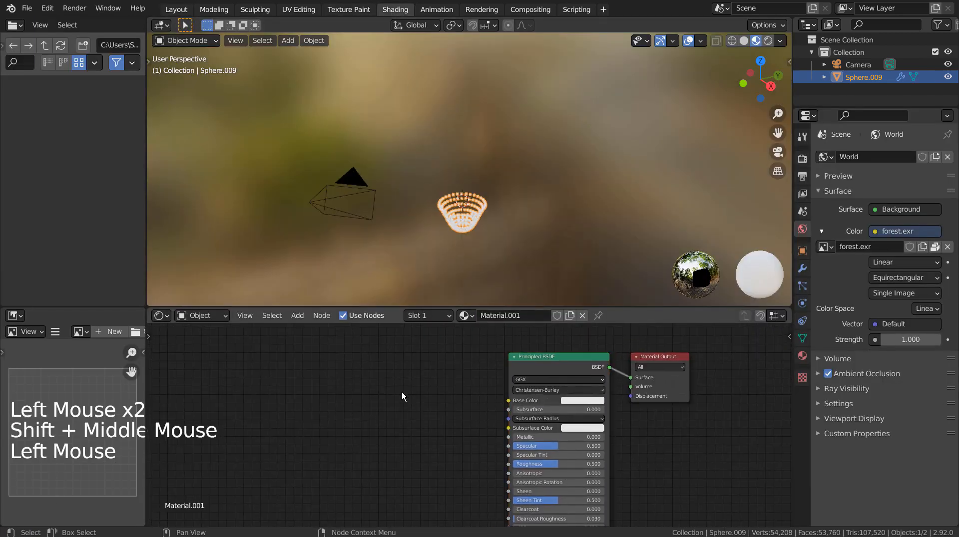
# - Add a ColorRamp node beside the Principled BSDF node in the sphere material
pyautogui.hotkey('shift', 'a')
pyautogui.click(361, 371)
pyautogui.write('col')
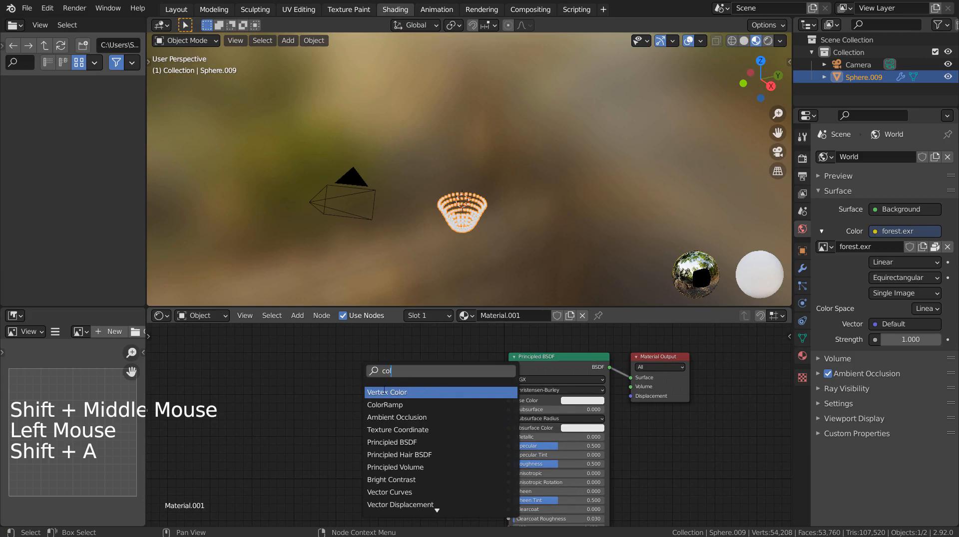
pyautogui.click(388, 405)
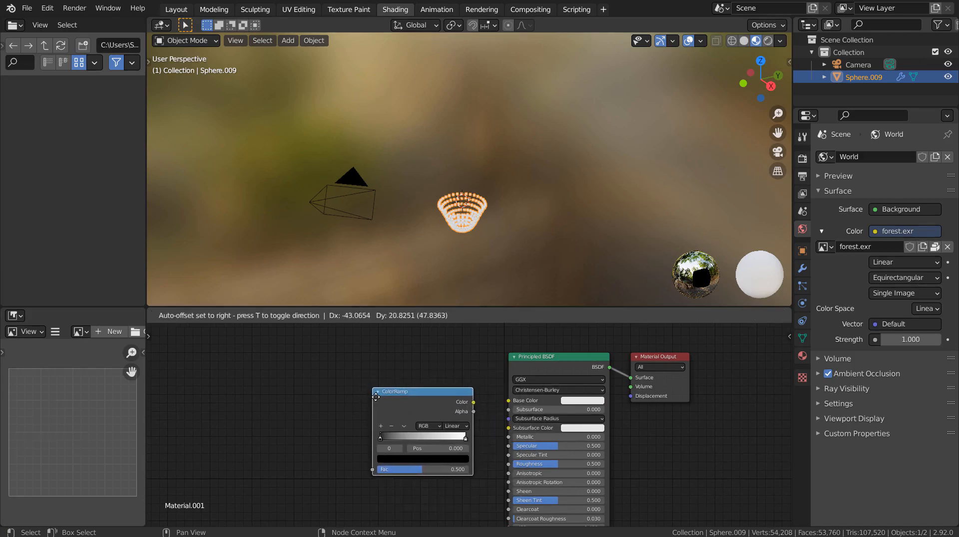
pyautogui.click(381, 395)
# - Add a Gradient Texture node in front of the ColorRamp node
pyautogui.hotkey('shift', 'a')
pyautogui.click(252, 349)
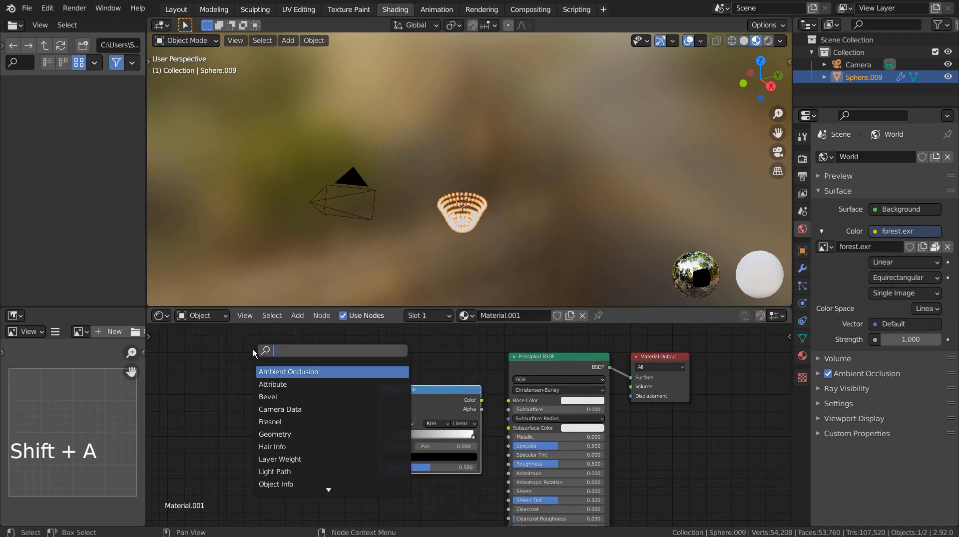
pyautogui.write('gra')
pyautogui.click(285, 372)
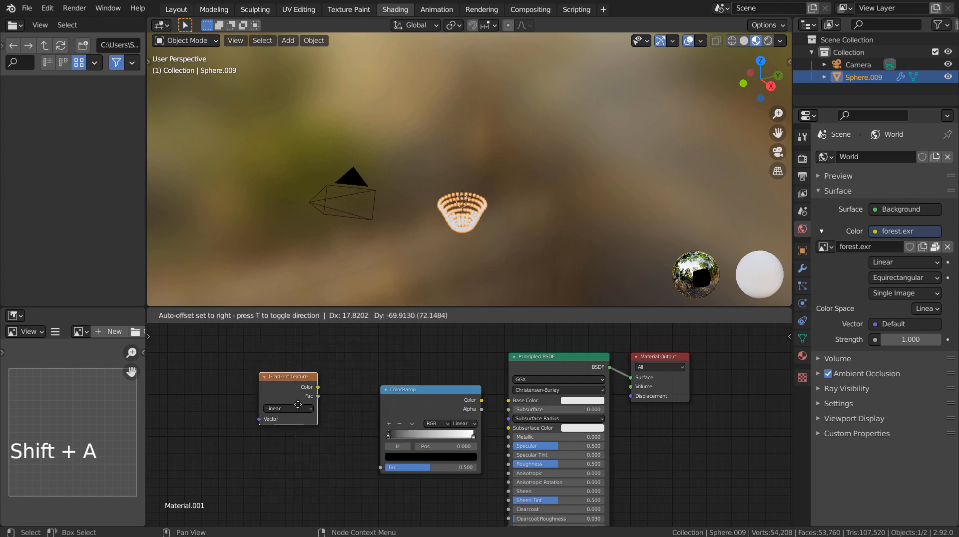
pyautogui.click(317, 409)
# - Connect the gradient's Color to the ColorRamp's Fac and the ramp's Color to Base Color, and frame the spheres
pyautogui.moveTo(337, 400); pyautogui.dragTo(381, 467)
pyautogui.moveTo(482, 400); pyautogui.dragTo(508, 401)
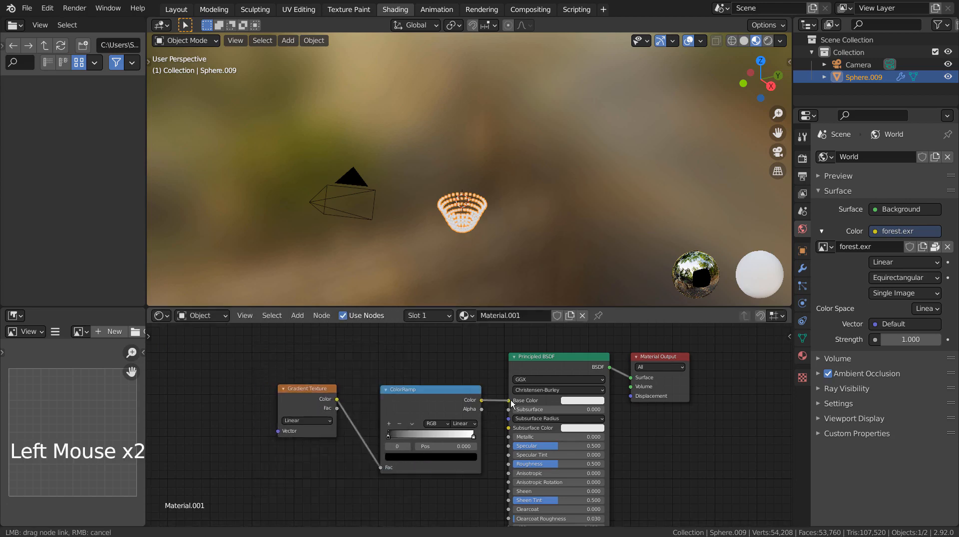
pyautogui.press('KP_Decimal')
pyautogui.scroll(3, 514, 241)
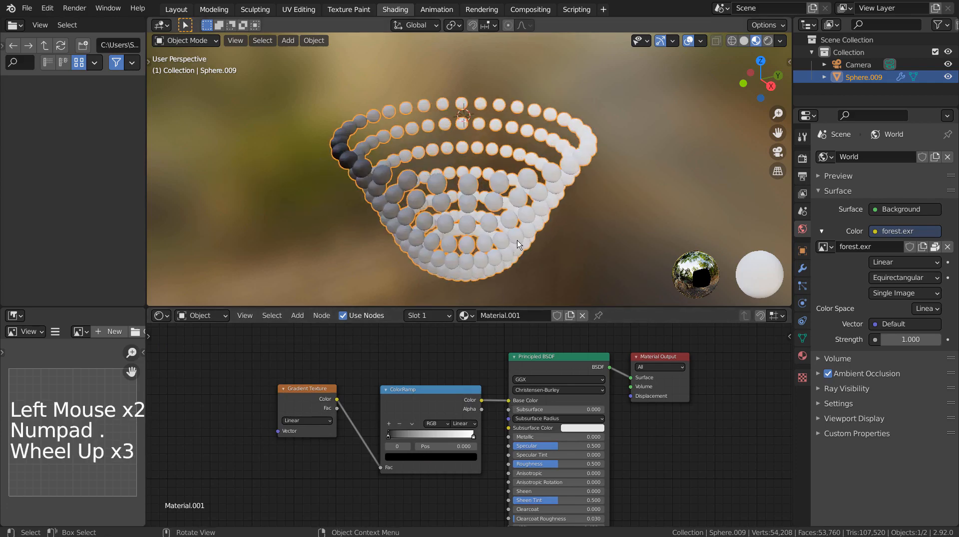
pyautogui.moveTo(520, 242); pyautogui.dragTo(493, 248, button='middle')
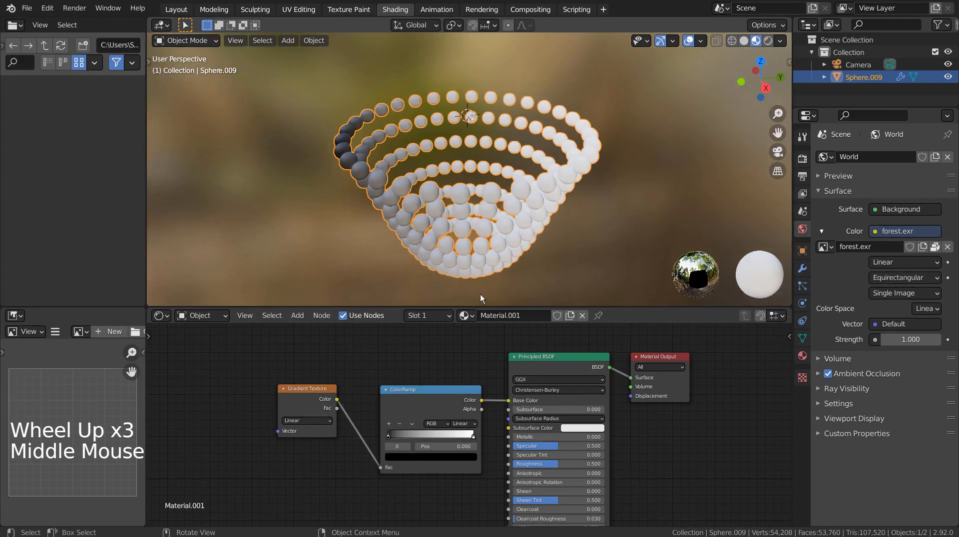
# - Set the ColorRamp's first stop to bright blue with hue 0.650, saturation 0.997 and value 1.000
pyautogui.click(401, 457)
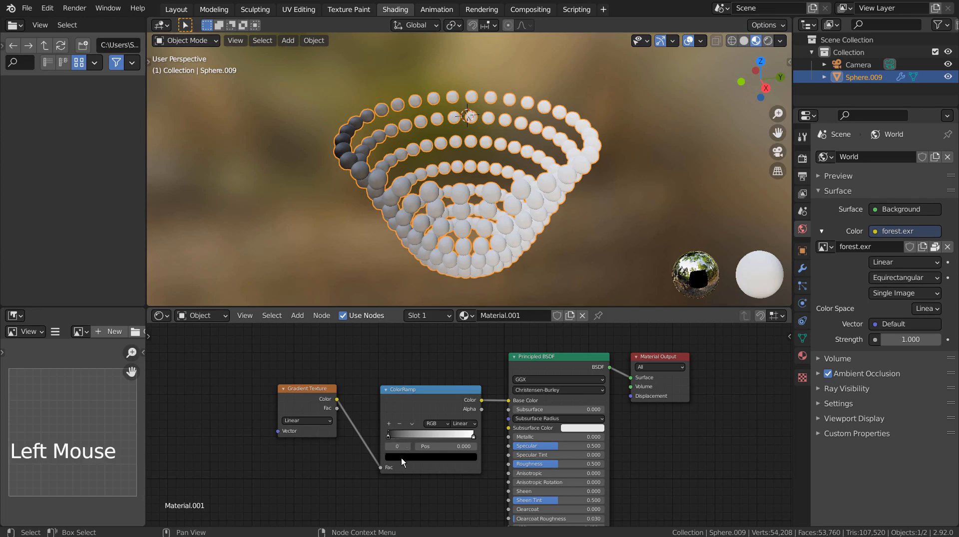
pyautogui.moveTo(457, 385); pyautogui.dragTo(456, 339)
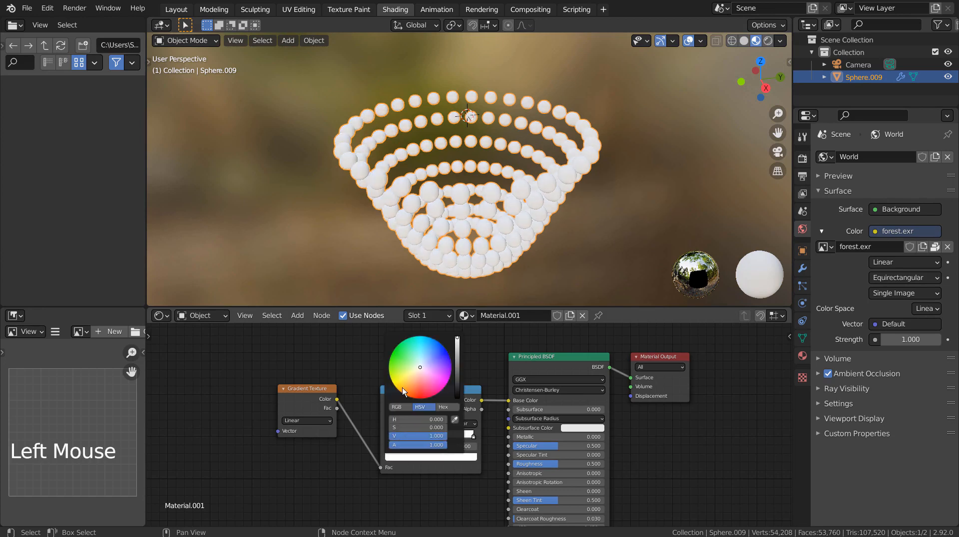
pyautogui.click(441, 352)
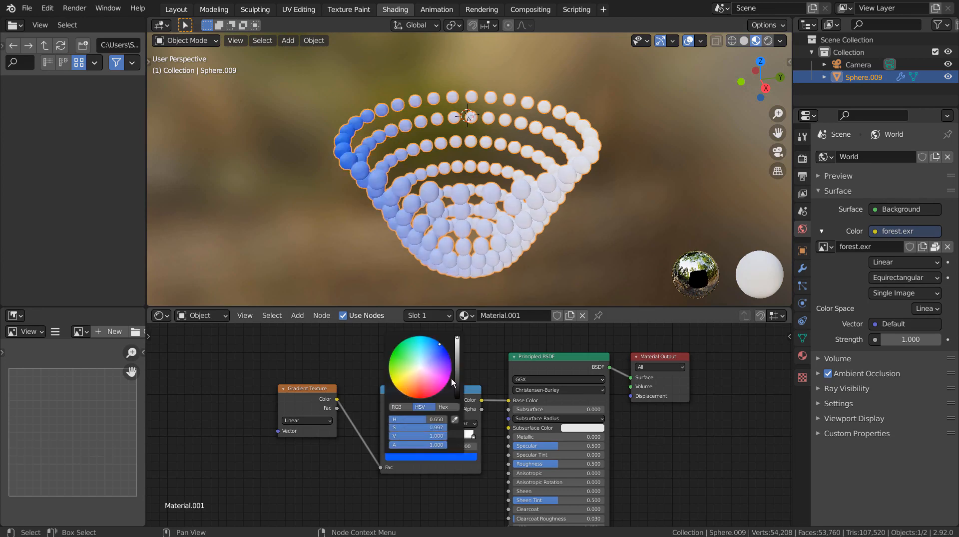
# - Set the ColorRamp's last stop to a bright orange-yellow
pyautogui.click(473, 438)
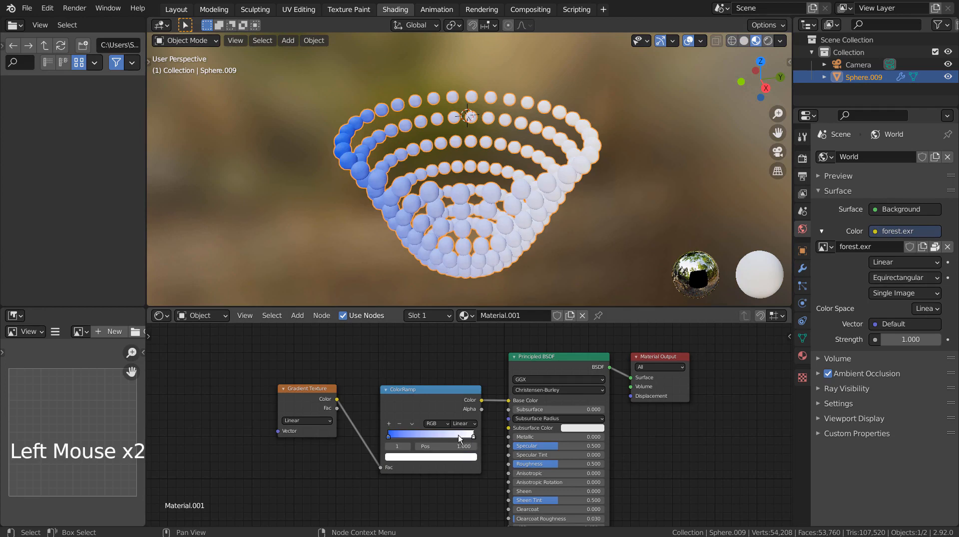
pyautogui.click(462, 457)
pyautogui.moveTo(414, 384); pyautogui.dragTo(398, 390)
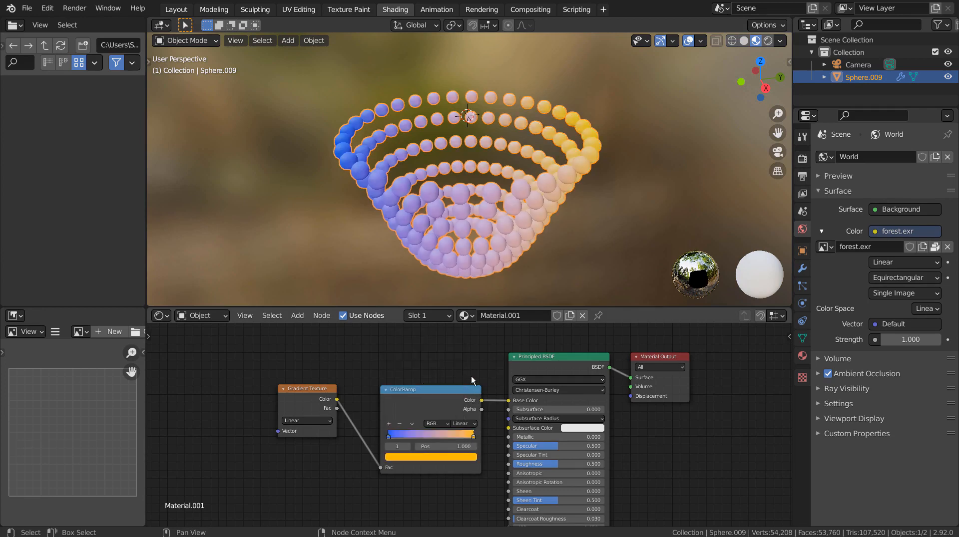
# - Change the ColorRamp's color mode to HSV with Near interpolation and inspect the colored spheres from above
pyautogui.click(436, 422)
pyautogui.click(439, 442)
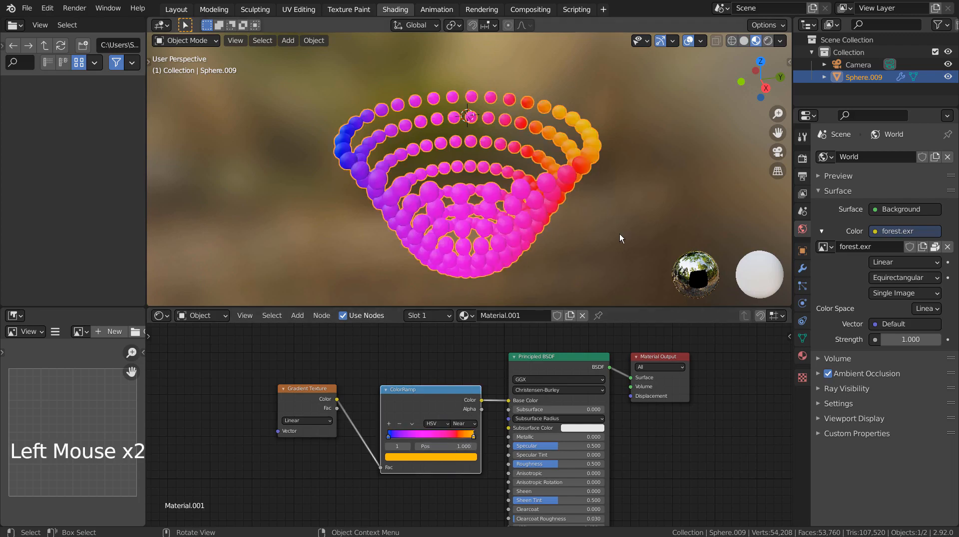
pyautogui.moveTo(619, 234); pyautogui.dragTo(536, 256, button='middle')
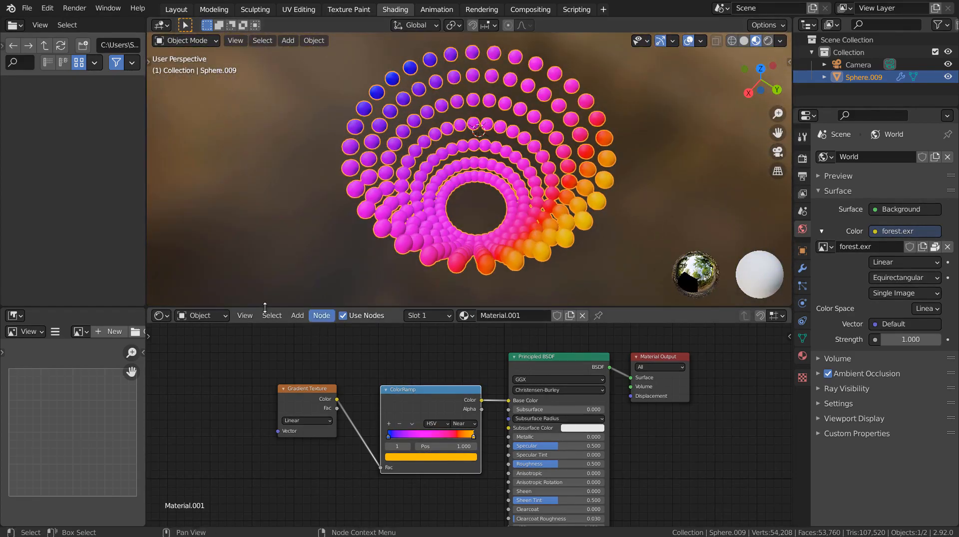
# - Return to the Layout workspace, view the spheres from the top, and enter Edit Mode with nothing selected
pyautogui.click(174, 10)
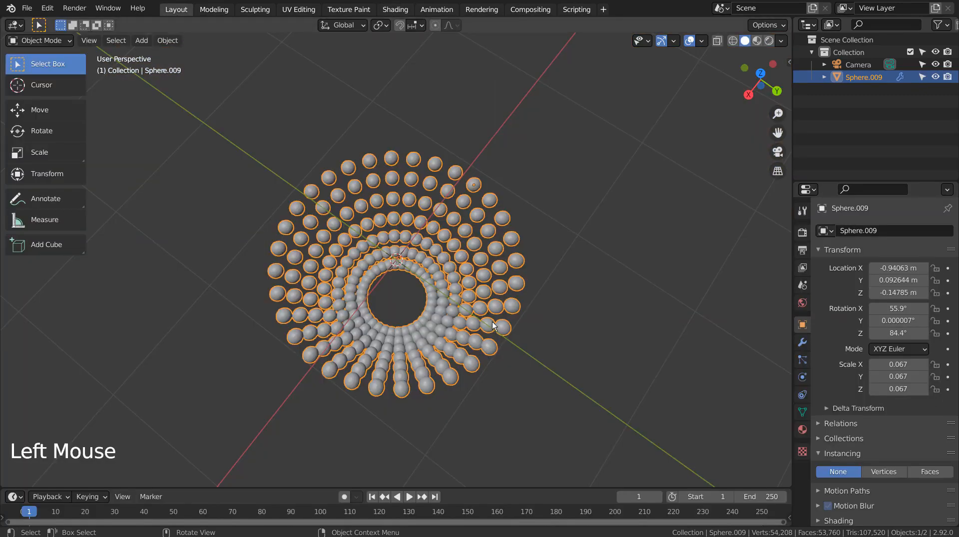
pyautogui.press('KP_1')
pyautogui.press('KP_7')
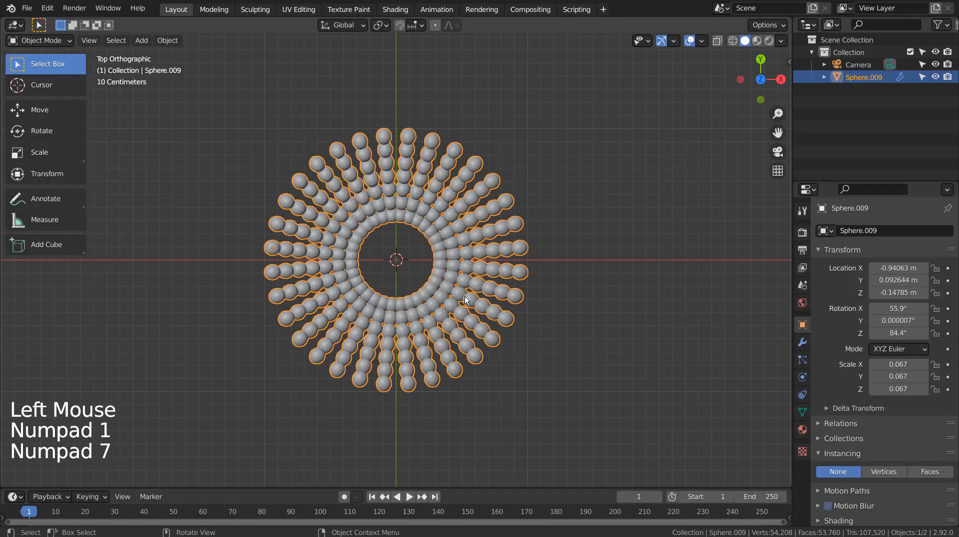
pyautogui.press('Tab')
pyautogui.click(597, 296)
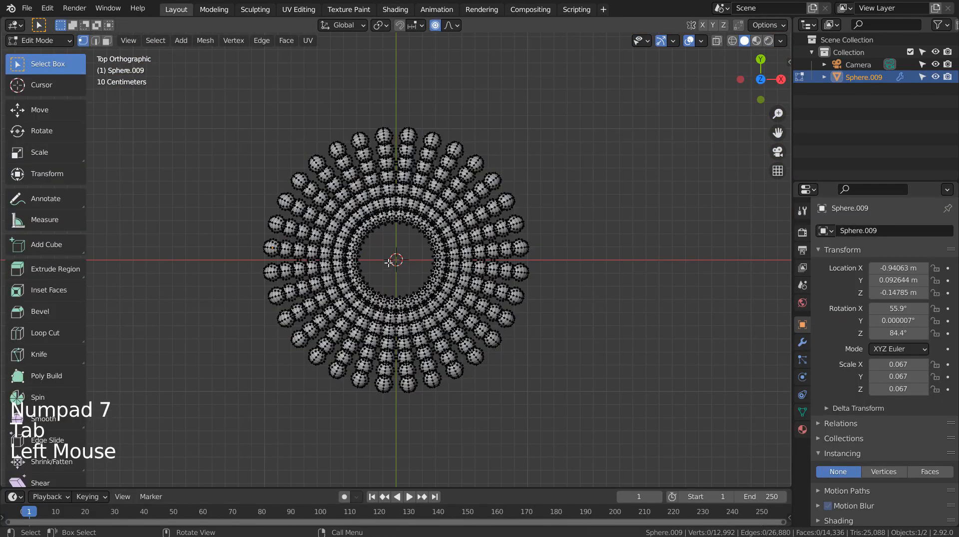
pyautogui.press('c')
pyautogui.scroll(-5, 396, 260)
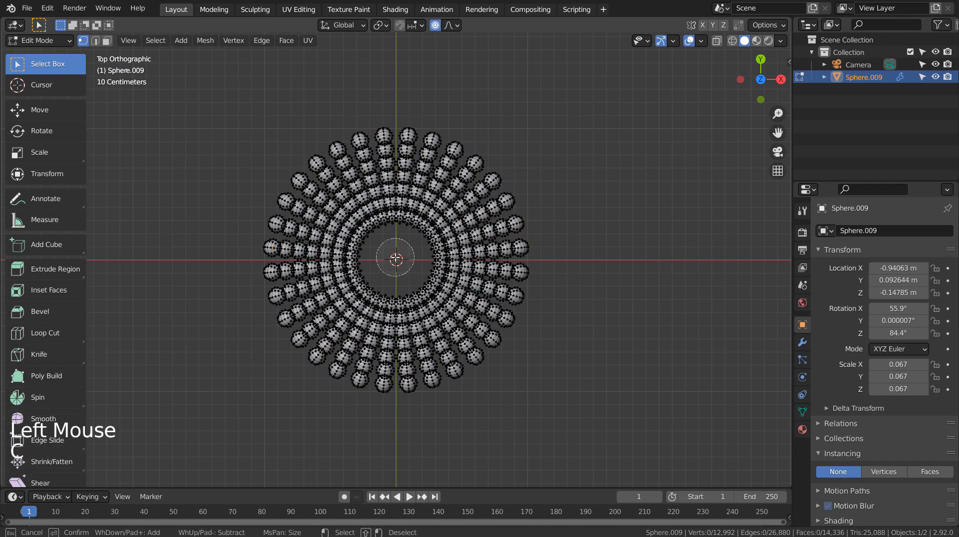
pyautogui.scroll(-2, 396, 260)
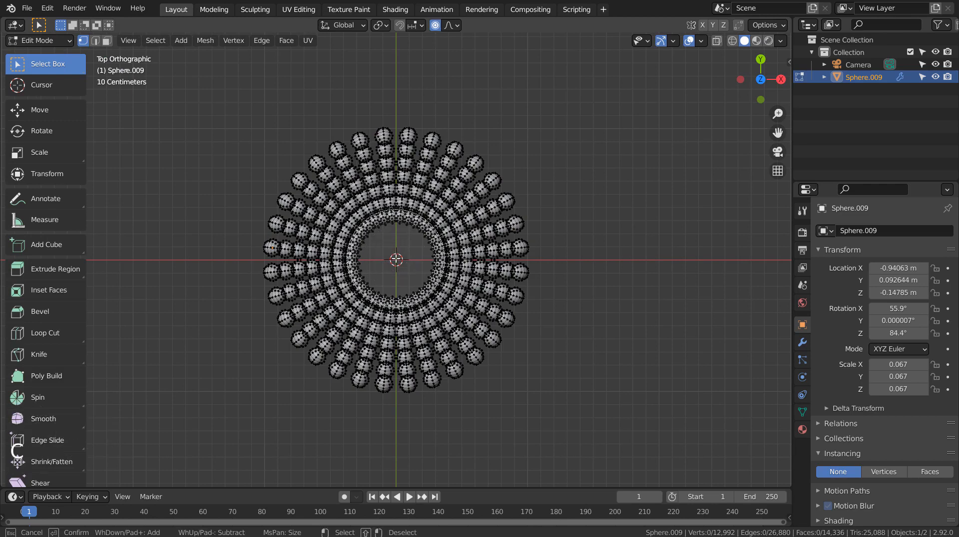
pyautogui.scroll(4, 396, 260)
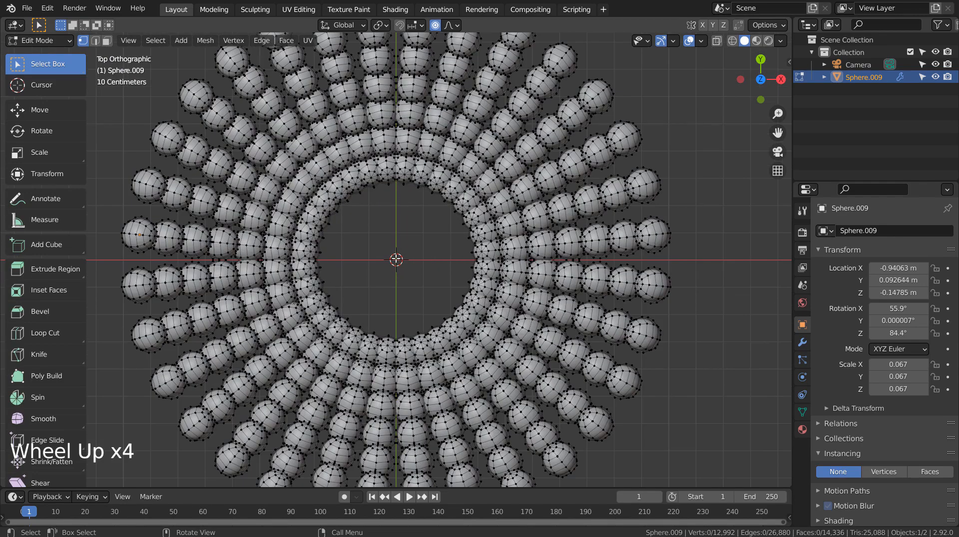
pyautogui.click(396, 260)
# - Switch to wireframe shading and circle-select the innermost ring of spheres around the center hole
pyautogui.hotkey('shift', 'z')
pyautogui.scroll(-2, 396, 260)
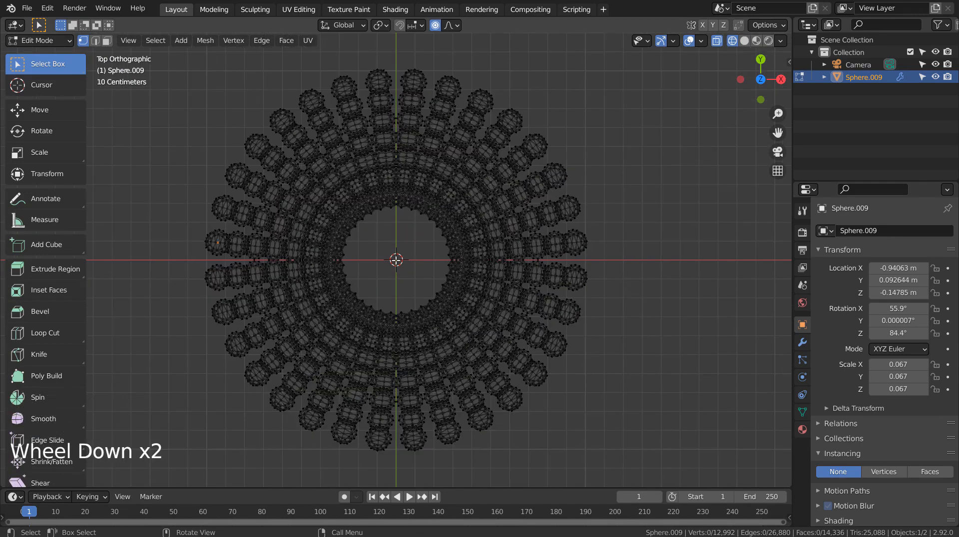
pyautogui.press('c')
pyautogui.scroll(-2, 396, 260)
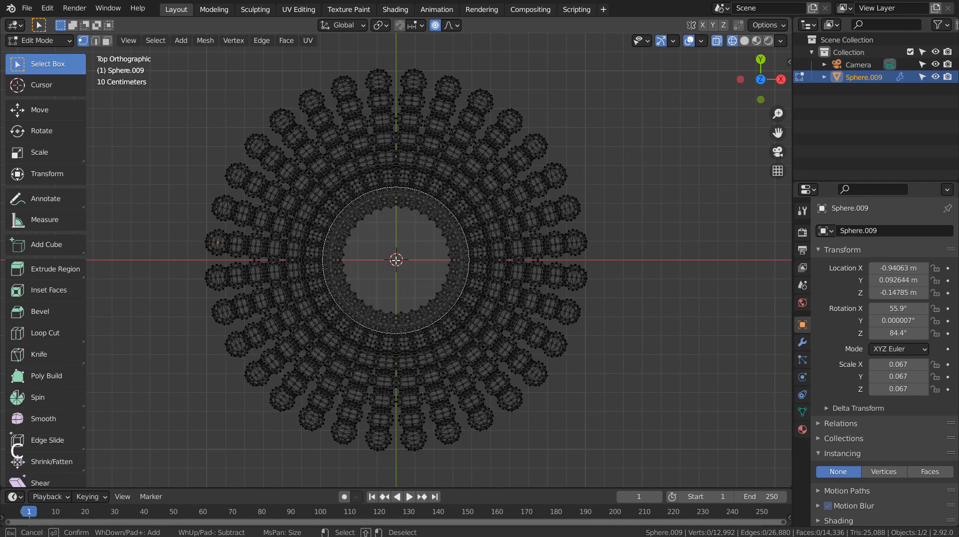
pyautogui.click(396, 260)
pyautogui.scroll(-4, 487, 264)
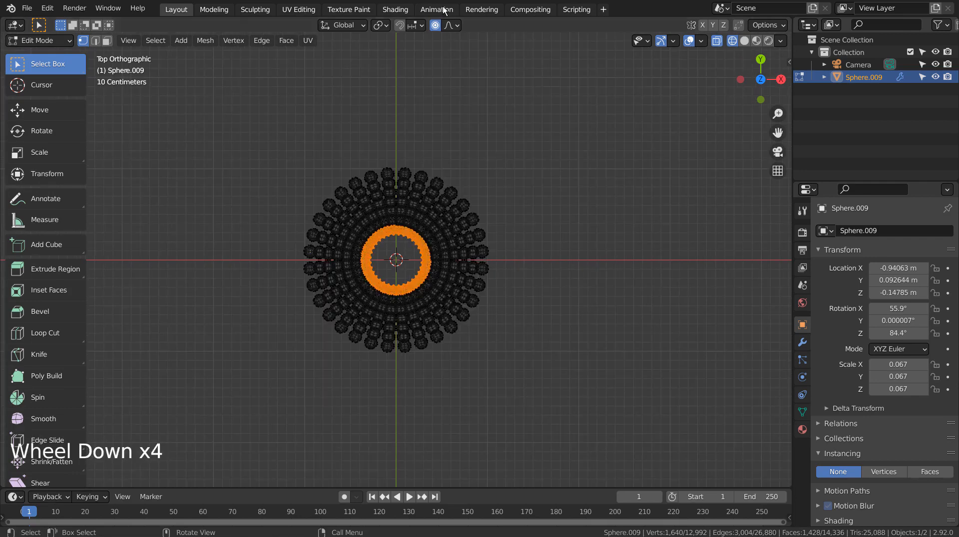
# - Twist the spheres by rotating the inner ring with smooth proportional editing at a size of about 1.61, and return to Object Mode
pyautogui.press('r')
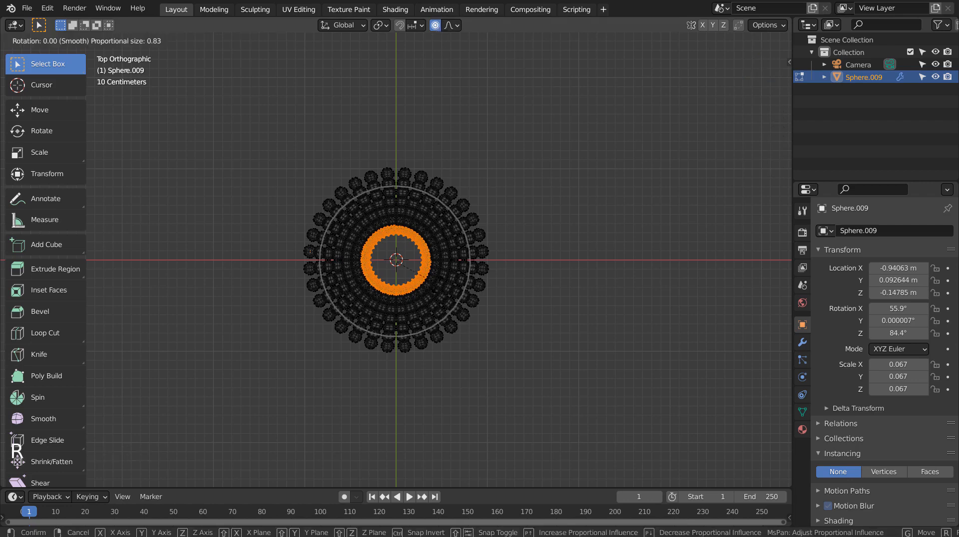
pyautogui.scroll(-2, 423, 283)
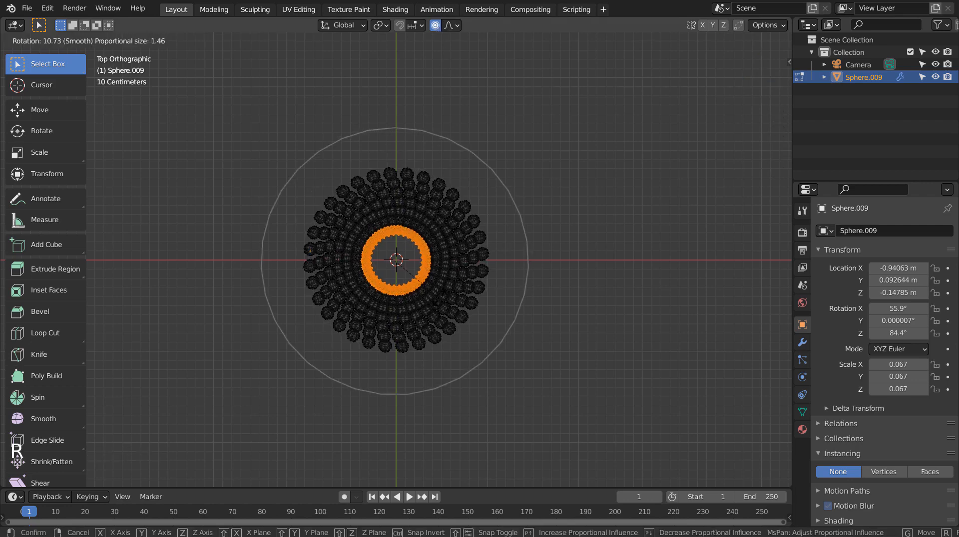
pyautogui.scroll(-1, 417, 287)
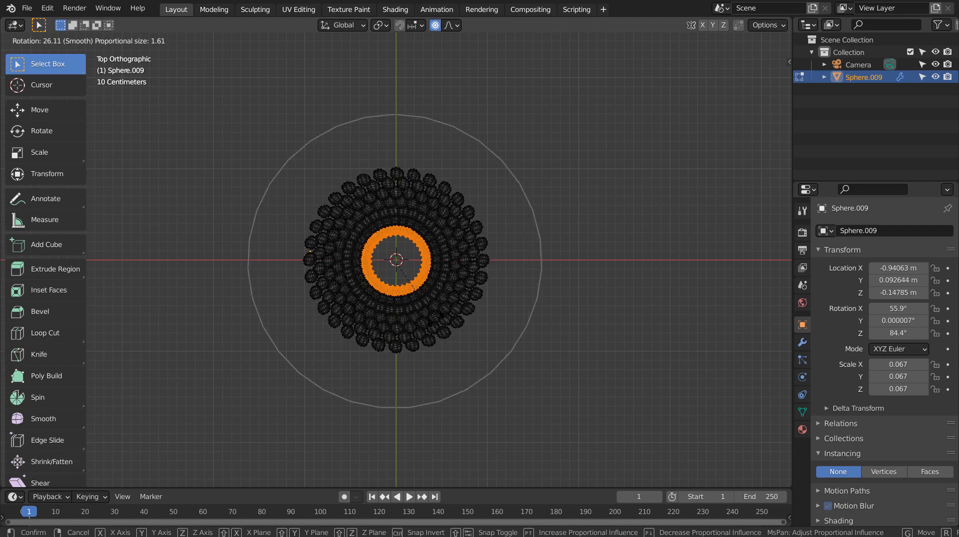
pyautogui.click(491, 344)
pyautogui.press('Tab')
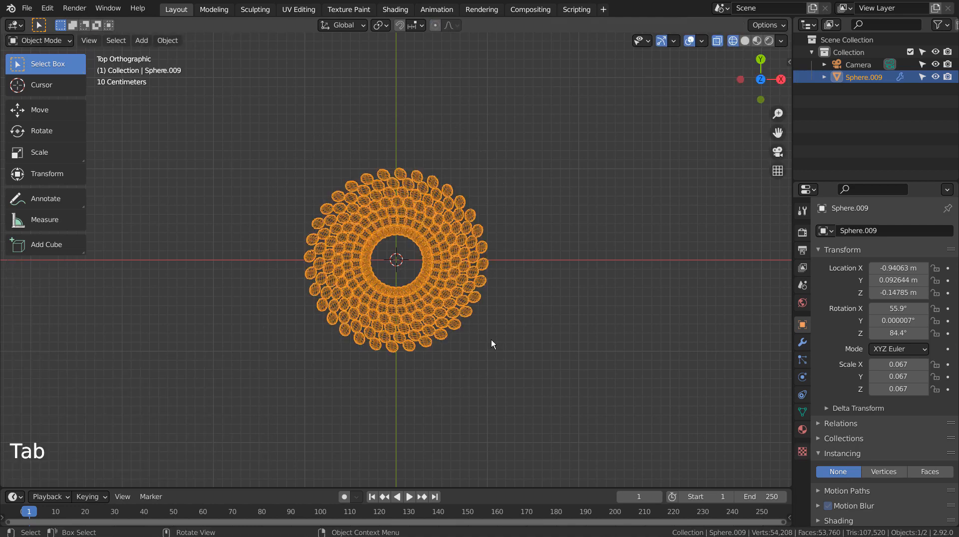
# - Turn off wireframe, switch to Material Preview shading, and view the twisted bowl of spheres from the side
pyautogui.hotkey('shift', 'z')
pyautogui.moveTo(524, 375); pyautogui.dragTo(531, 220, button='middle')
pyautogui.click(762, 41)
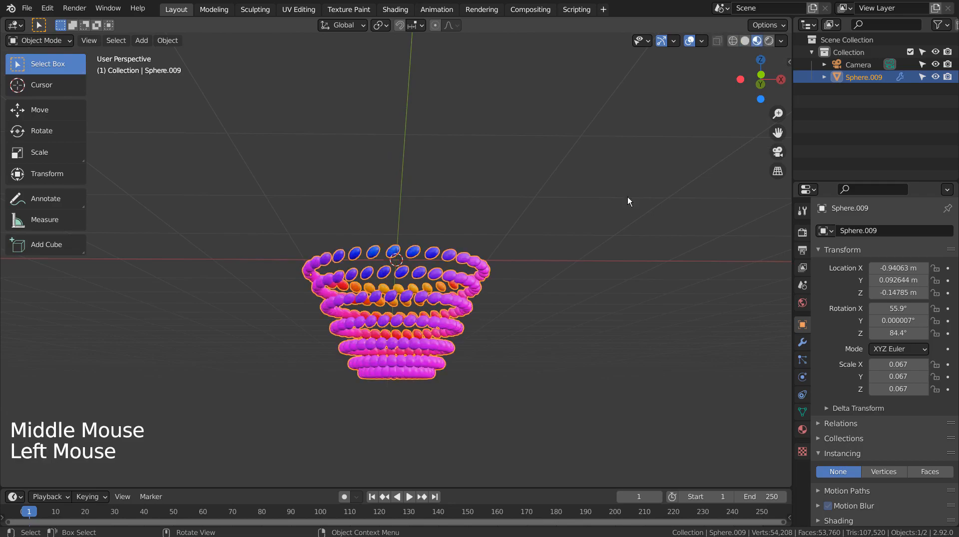
pyautogui.scroll(3, 522, 340)
pyautogui.moveTo(523, 340)
pyautogui.keyDown('shift'); pyautogui.mouseDown(button='middle')
pyautogui.moveTo(531, 283)
pyautogui.moveTo(539, 349)
pyautogui.moveTo(474, 393)
pyautogui.moveTo(352, 386)
pyautogui.moveTo(293, 343)
pyautogui.moveTo(255, 295)
pyautogui.moveTo(254, 275)
pyautogui.moveTo(413, 251)
pyautogui.moveTo(484, 313)
pyautogui.moveTo(467, 413)
pyautogui.mouseUp(button='middle'); pyautogui.keyUp('shift')
# - Align the scene camera to a top view of the spheres
pyautogui.press('KP_1')
pyautogui.press('KP_7')
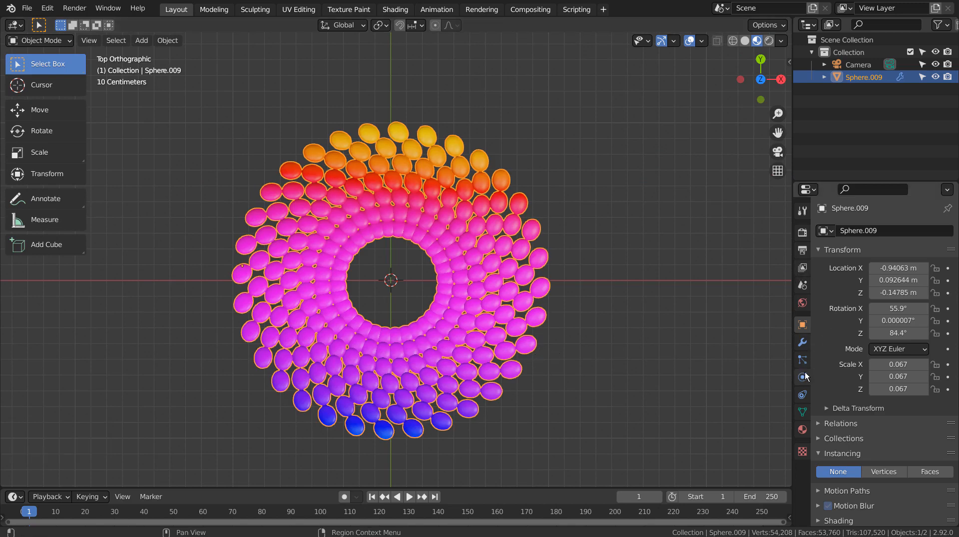
pyautogui.press('ctrl+alt+KP_0')
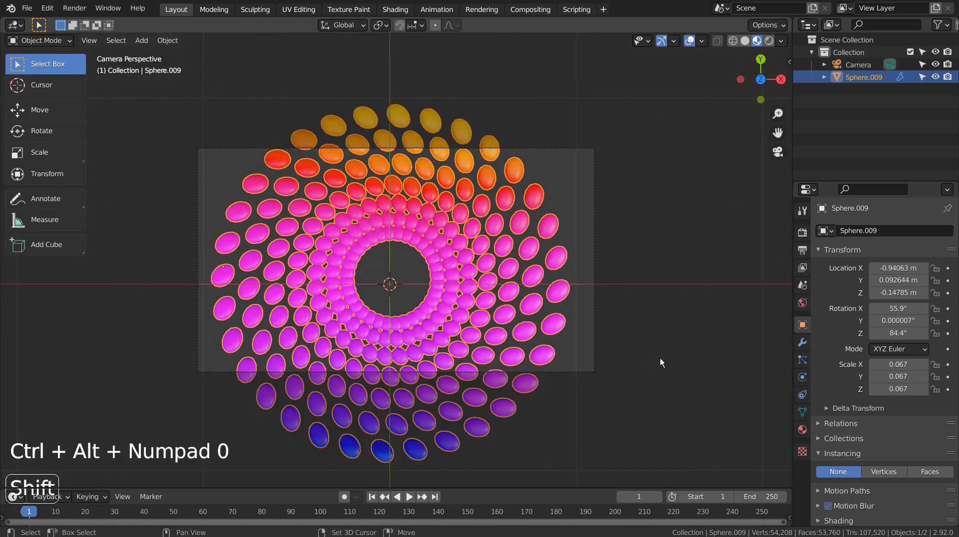
# - Select the camera and try an Orthographic lens with an orthographic scale of 1.074
pyautogui.click(855, 65)
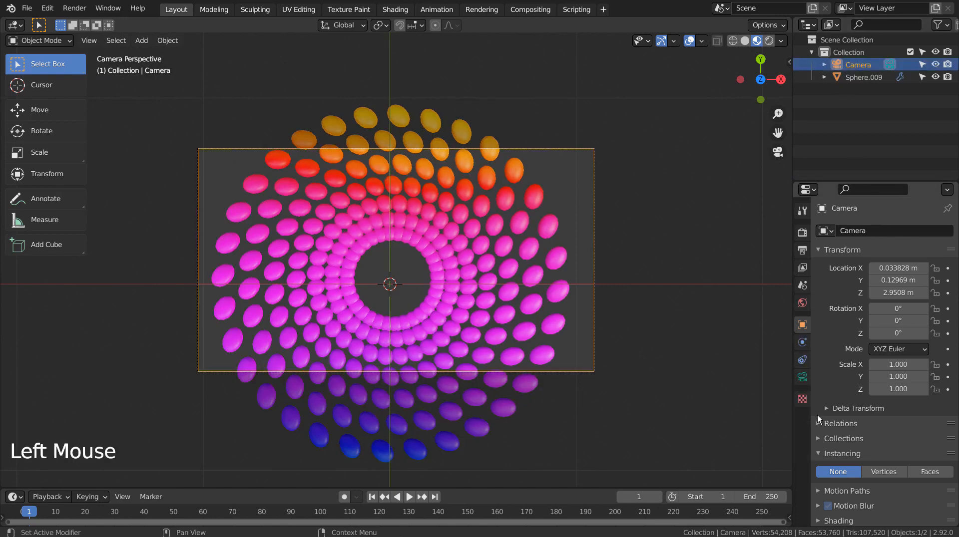
pyautogui.click(802, 377)
pyautogui.moveTo(901, 269); pyautogui.dragTo(889, 296)
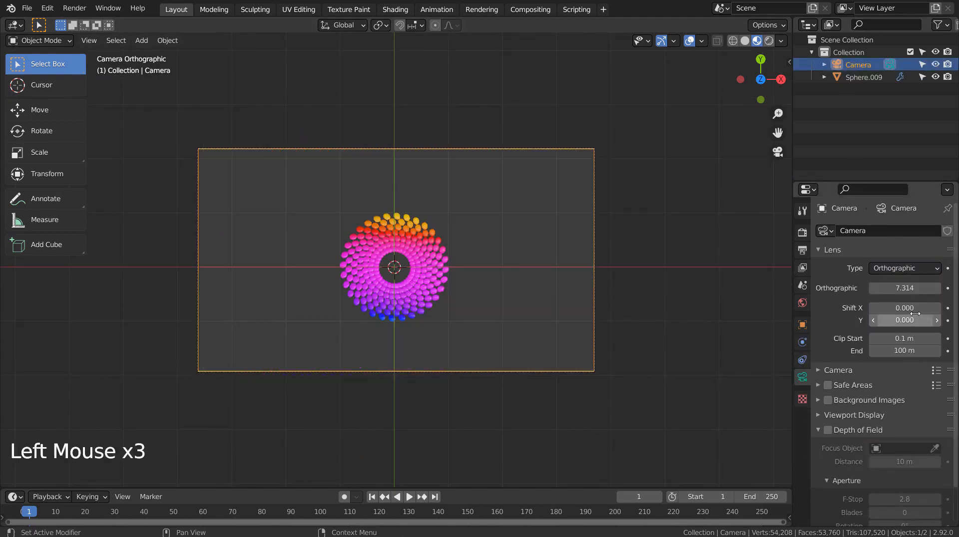
pyautogui.moveTo(901, 308); pyautogui.dragTo(860, 289)
pyautogui.hotkey('ctrl', 'z')
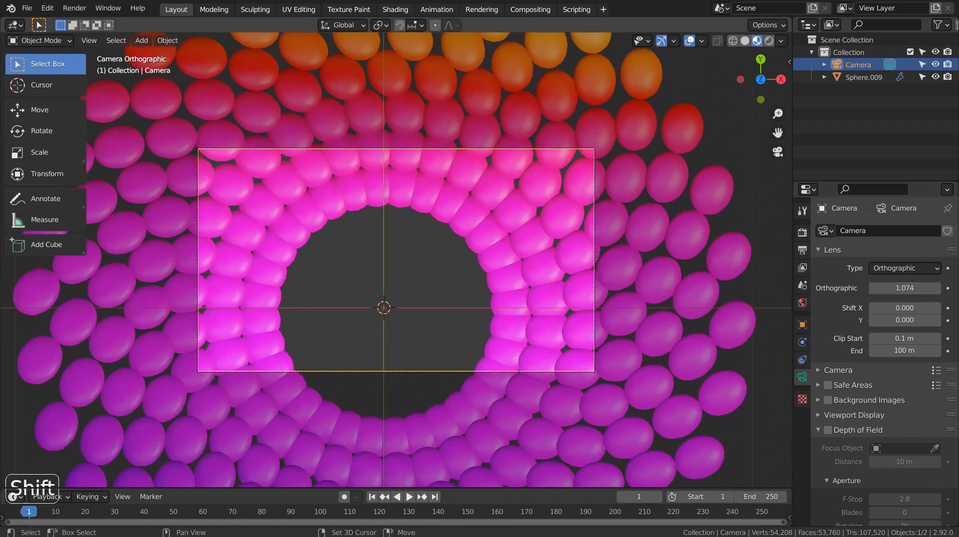
# - Reframe the spheres with fly navigation through the camera and set its lens type back to Perspective
pyautogui.hotkey('shift', '`')
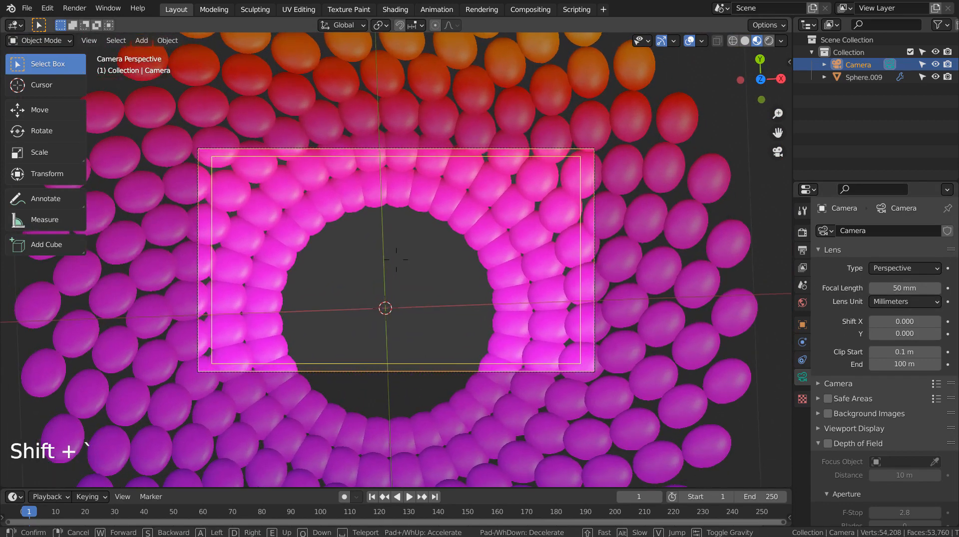
pyautogui.click(650, 252)
pyautogui.hotkey('ctrl', 'z')
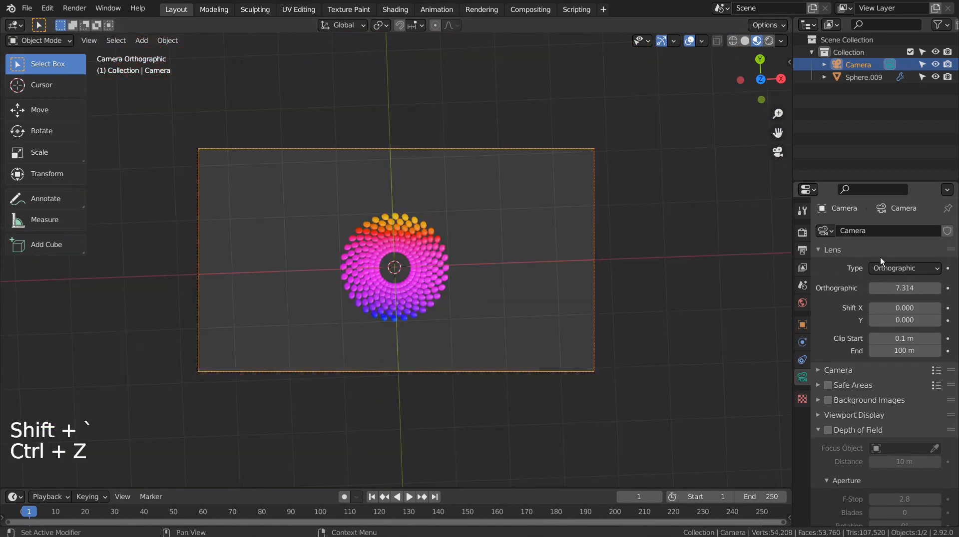
pyautogui.click(911, 275)
pyautogui.click(904, 273)
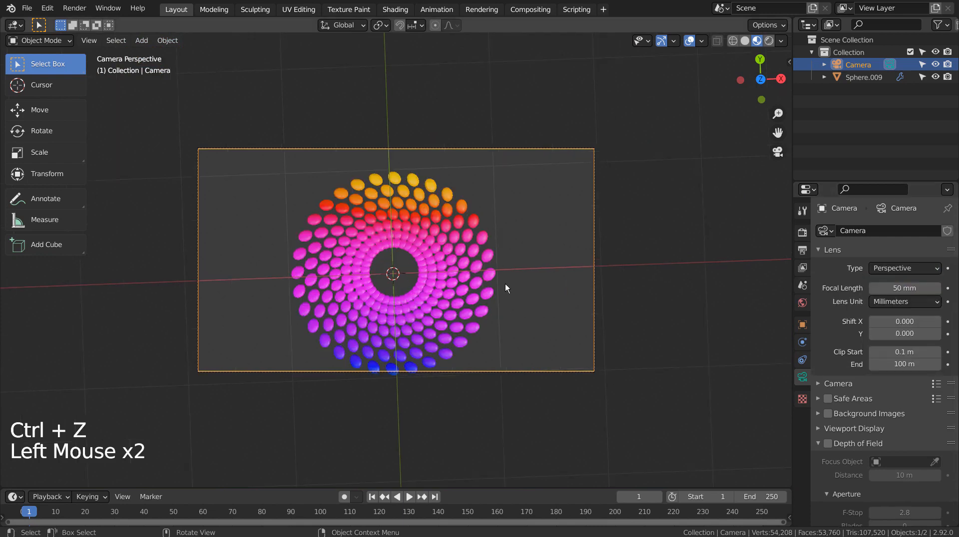
# - Fly the camera back from the spheres and set its vertical shift to -0.080 to center them in the frame
pyautogui.hotkey('shift', 'w')
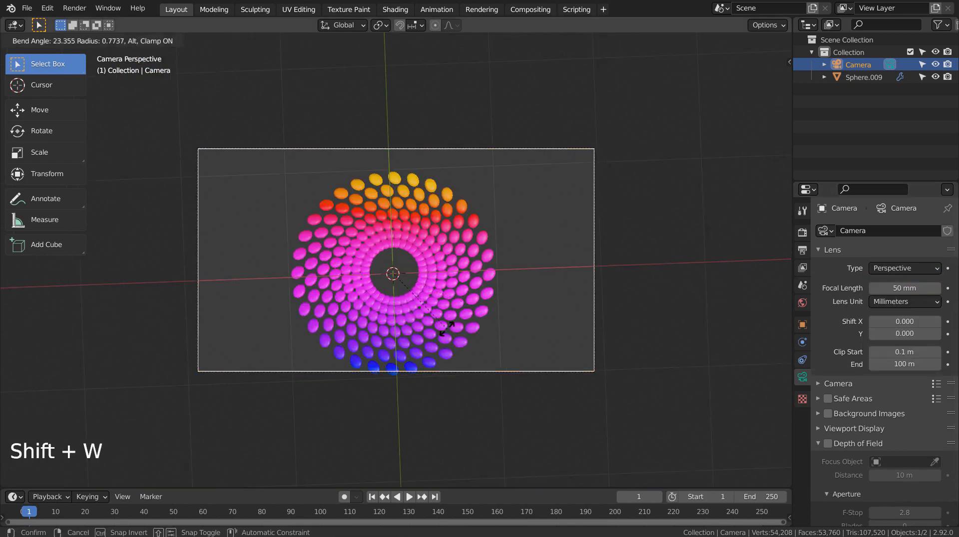
pyautogui.rightClick(437, 336)
pyautogui.hotkey('shift', '`')
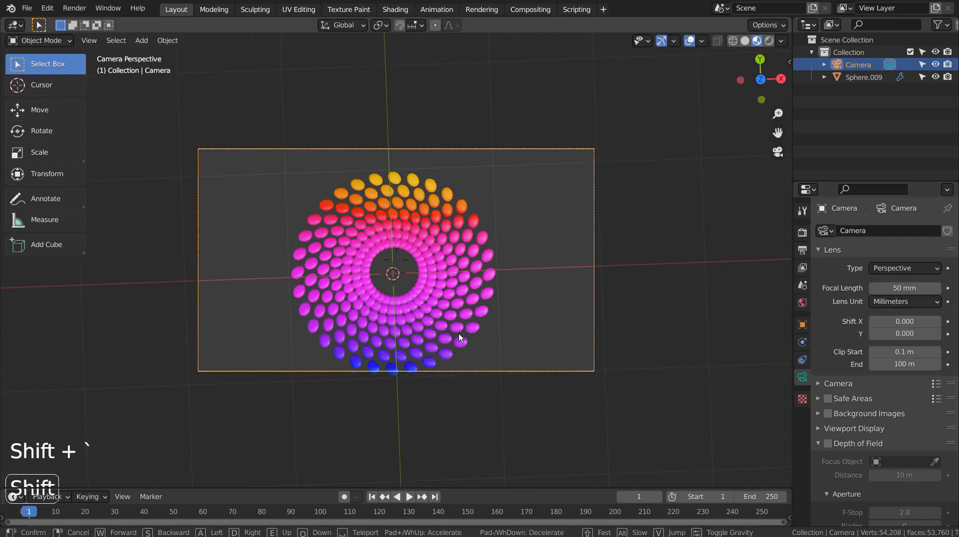
pyautogui.press('s')
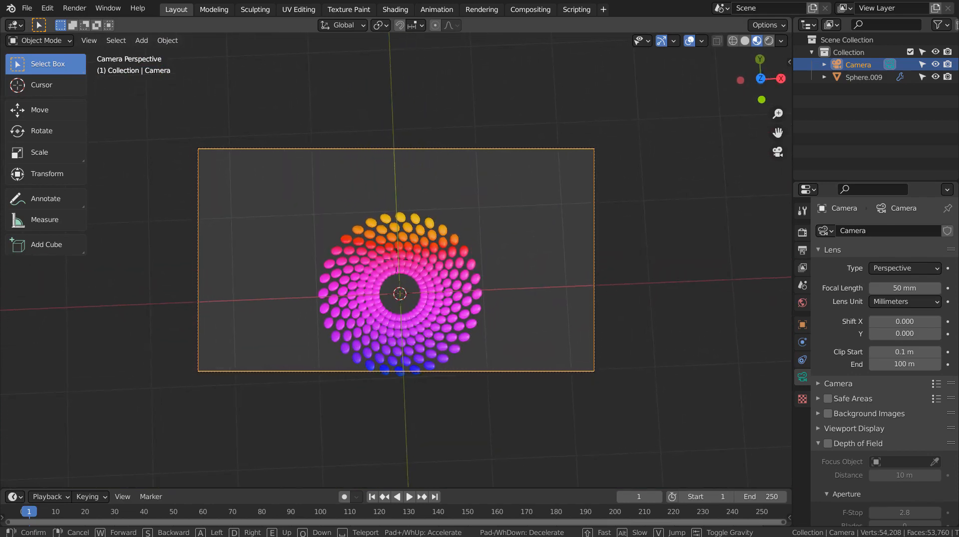
pyautogui.click(397, 260)
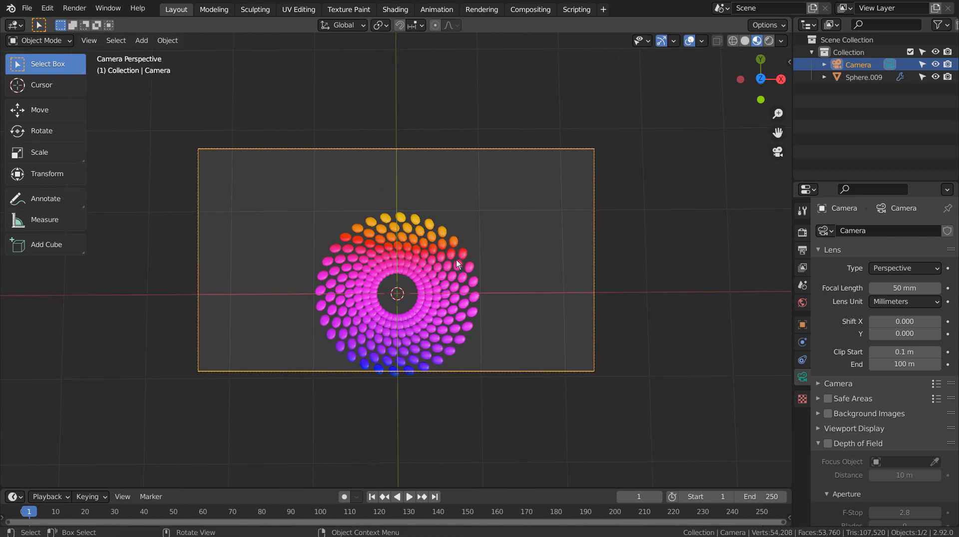
pyautogui.moveTo(924, 338); pyautogui.dragTo(903, 338)
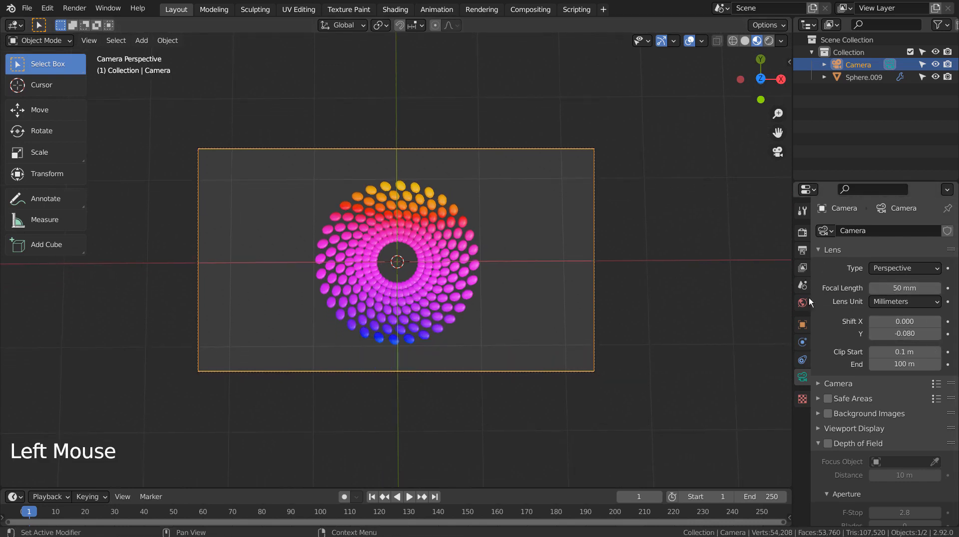
# - Fly the camera forward until the rings of spheres extend beyond the frame
pyautogui.hotkey('shift', '`')
pyautogui.press('w')
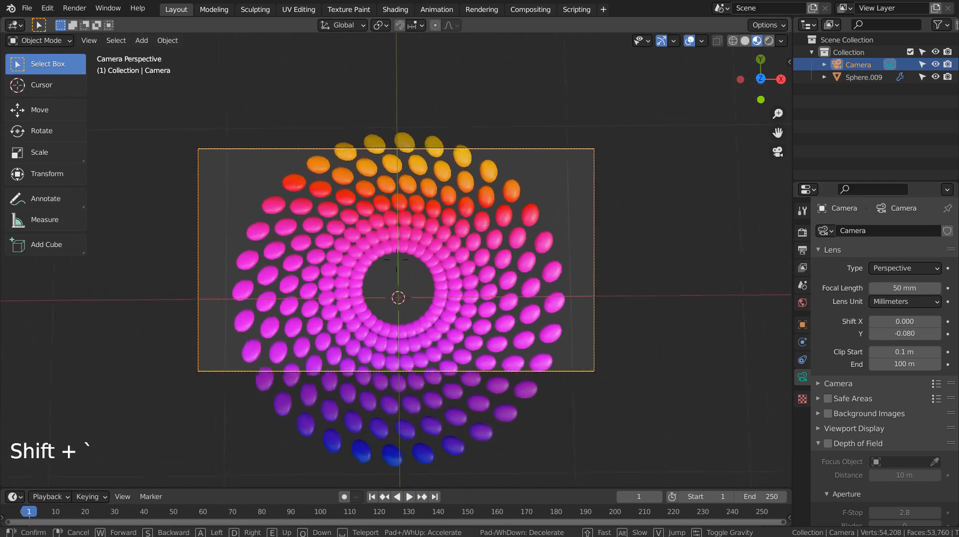
pyautogui.press('w')
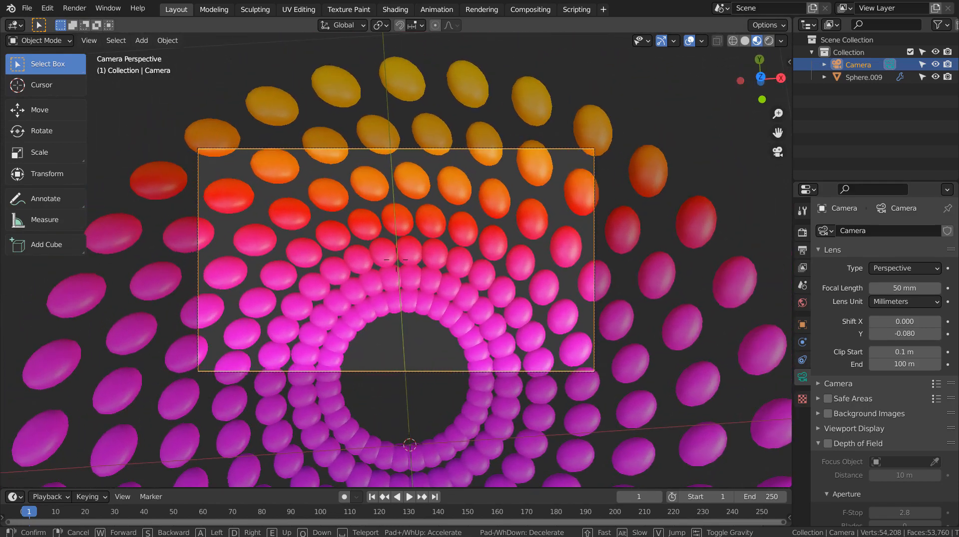
pyautogui.click(396, 259)
# - Try a camera shift of 0.023 in X and -0.369 in Y with a 1 mm focal length, then fly the camera to tilt its view
pyautogui.moveTo(923, 330)
pyautogui.keyDown('shift'); pyautogui.mouseDown()
pyautogui.moveTo(849, 330)
pyautogui.moveTo(911, 322)
pyautogui.mouseUp(); pyautogui.keyUp('shift')
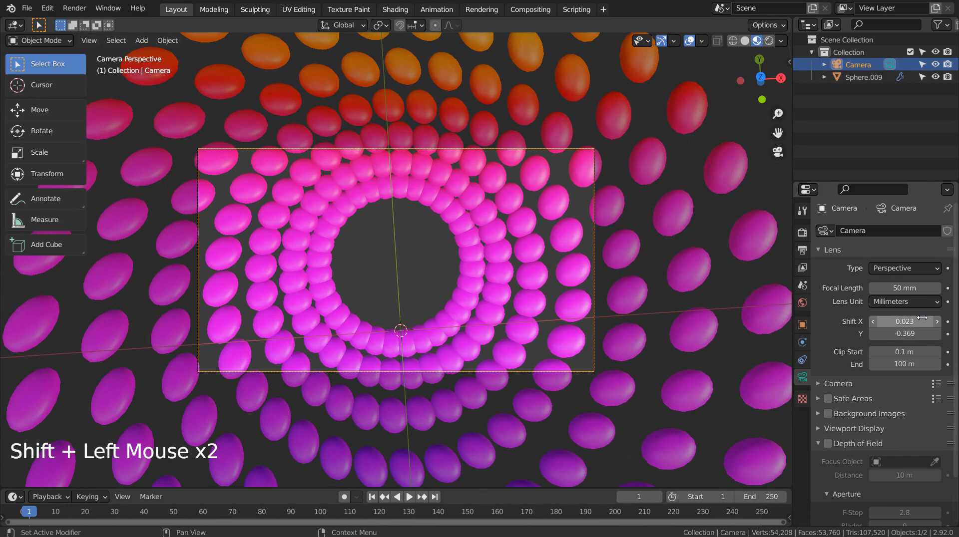
pyautogui.moveTo(909, 288); pyautogui.dragTo(871, 289)
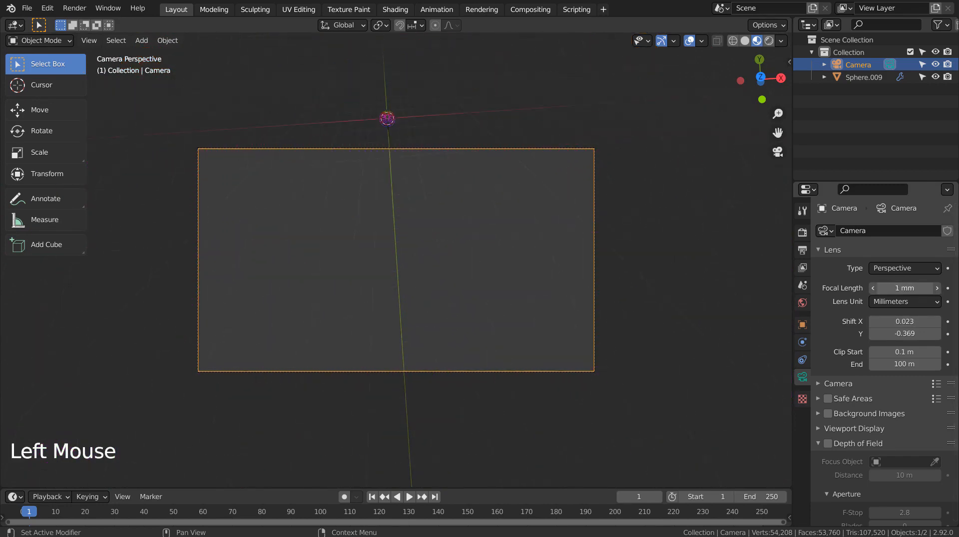
pyautogui.hotkey('shift', '`')
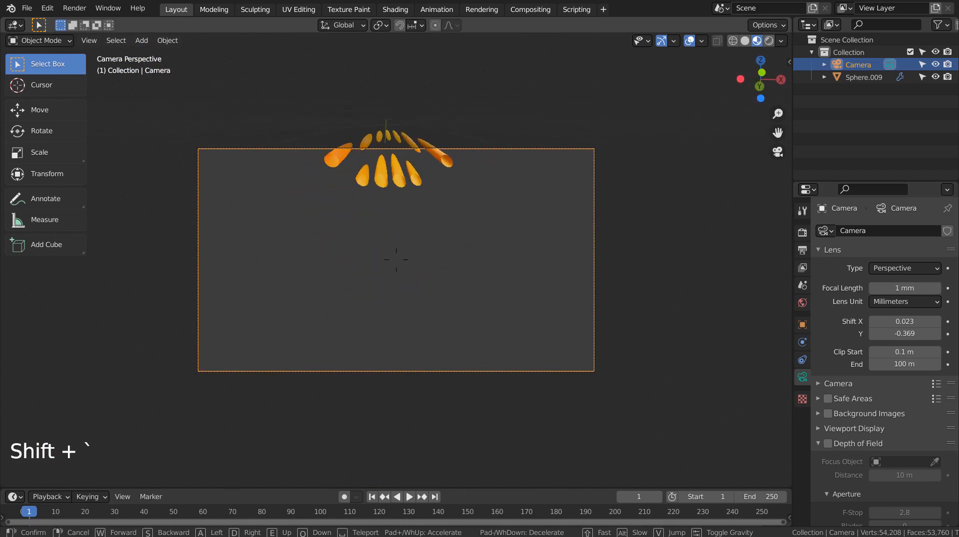
pyautogui.click(428, 273)
# - Set the camera's clip end to 111111 m and its clip start to 0.0001 m
pyautogui.press('n')
pyautogui.press('n')
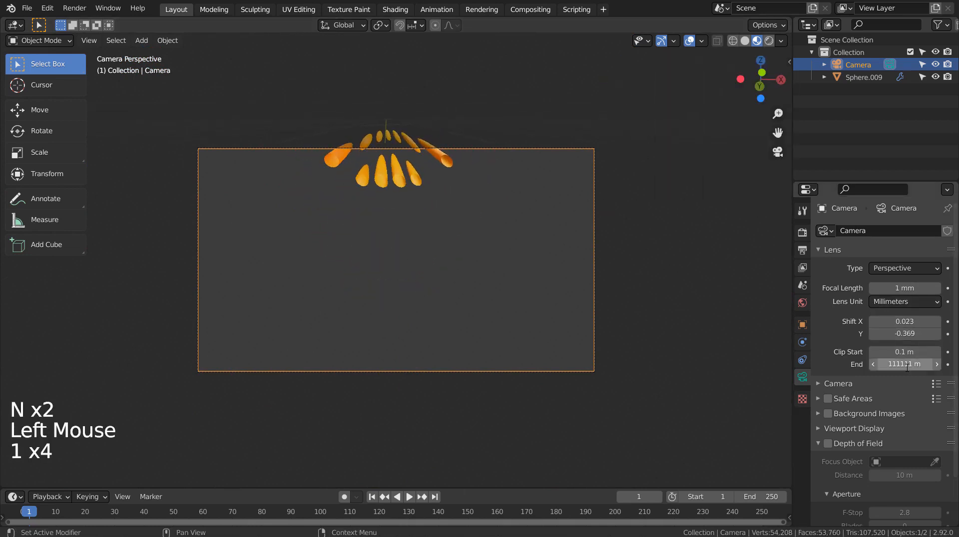
pyautogui.click(902, 352)
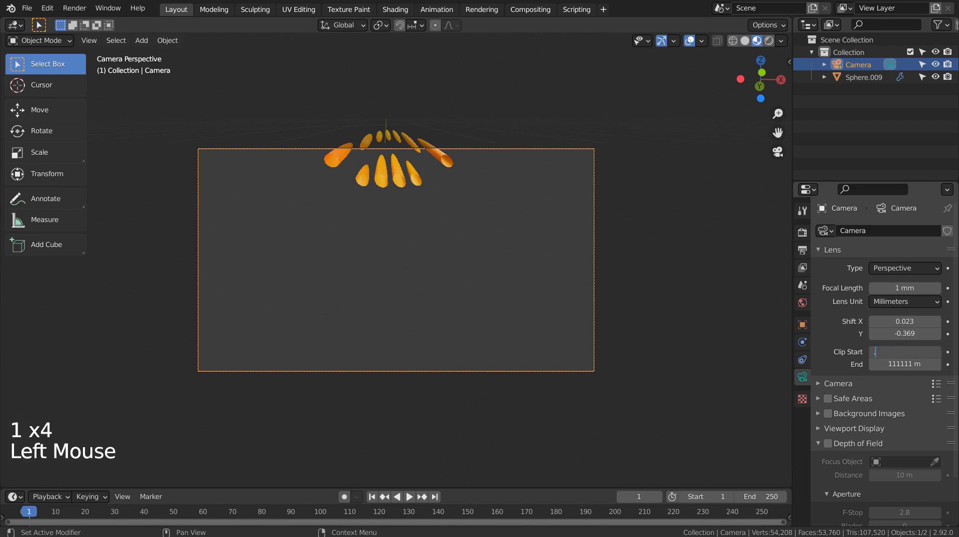
pyautogui.write('1')
pyautogui.press('Return')
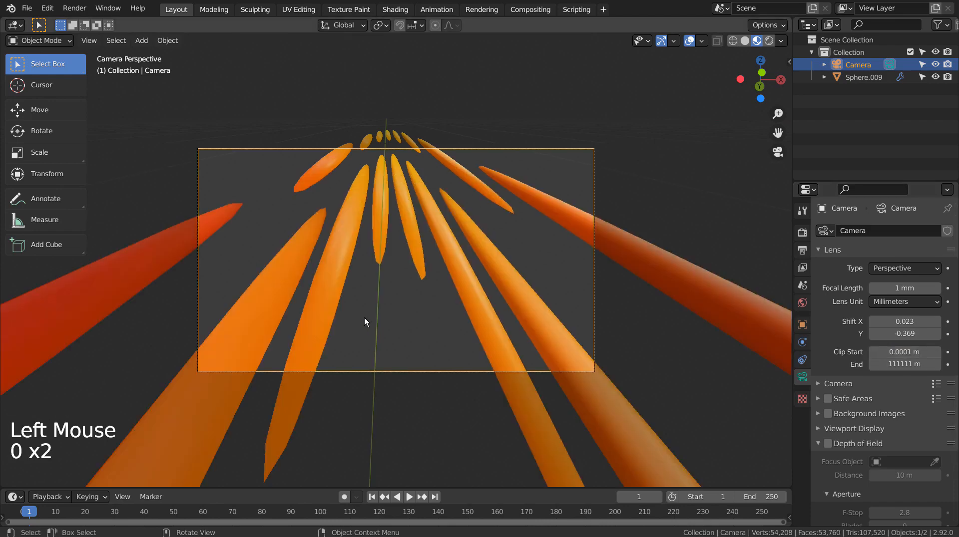
# - Fly the camera through the stretched spheres and back until they form a small cluster around the frame's upper edge
pyautogui.scroll(-1, 364, 318)
pyautogui.hotkey('shift', '`')
pyautogui.press('s')
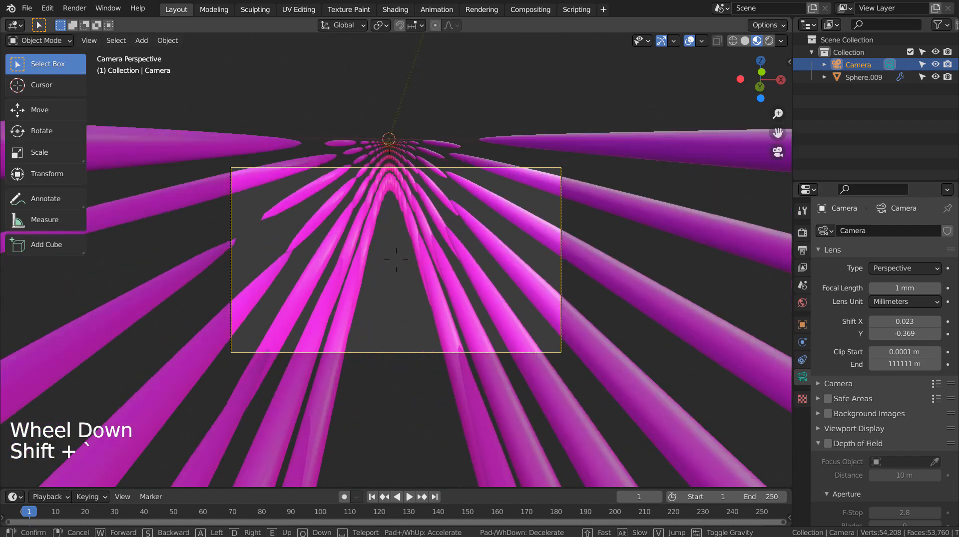
pyautogui.press('w')
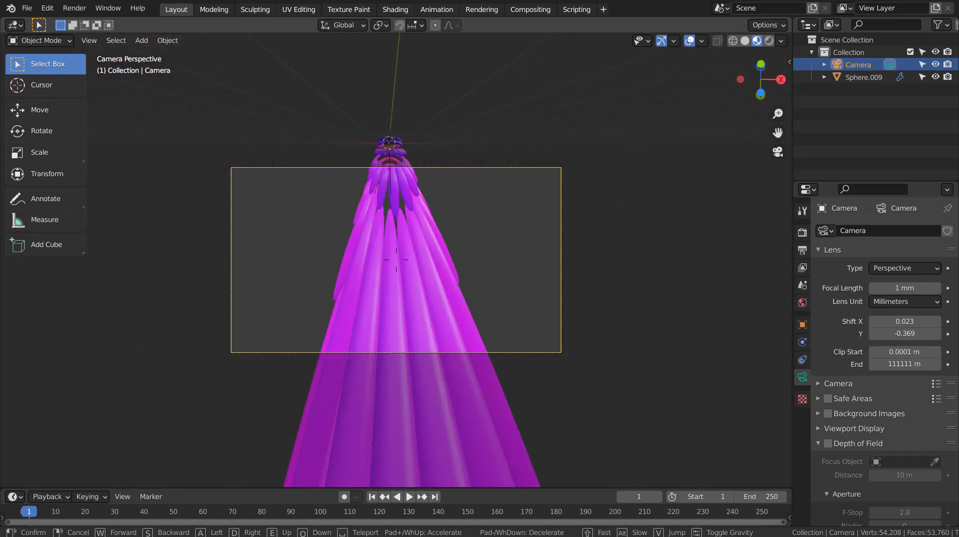
pyautogui.press('s')
pyautogui.click(400, 265)
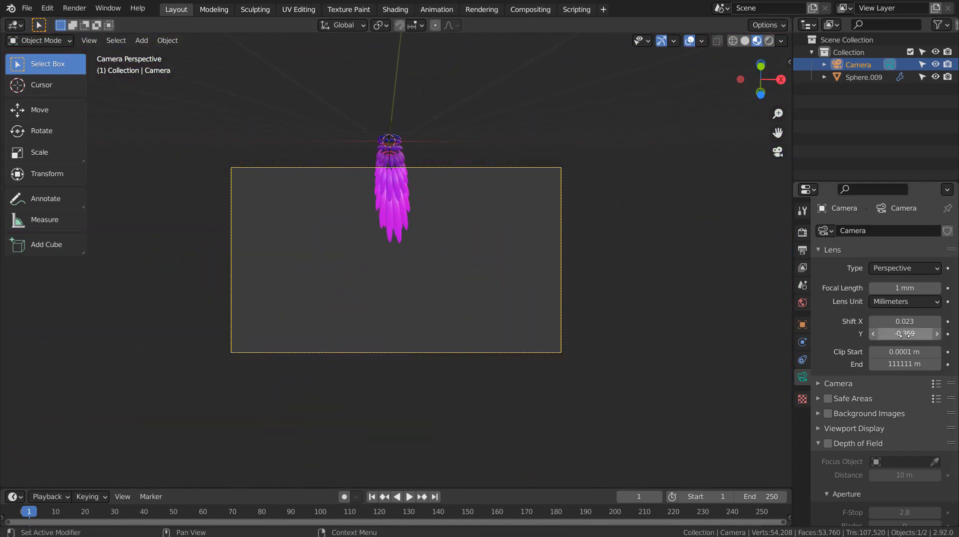
# - Try a vertical camera shift of -0.539 and fly the camera through the spheres and back out
pyautogui.moveTo(905, 336)
pyautogui.keyDown('shift'); pyautogui.mouseDown()
pyautogui.moveTo(924, 334)
pyautogui.moveTo(893, 334)
pyautogui.mouseUp(); pyautogui.keyUp('shift')
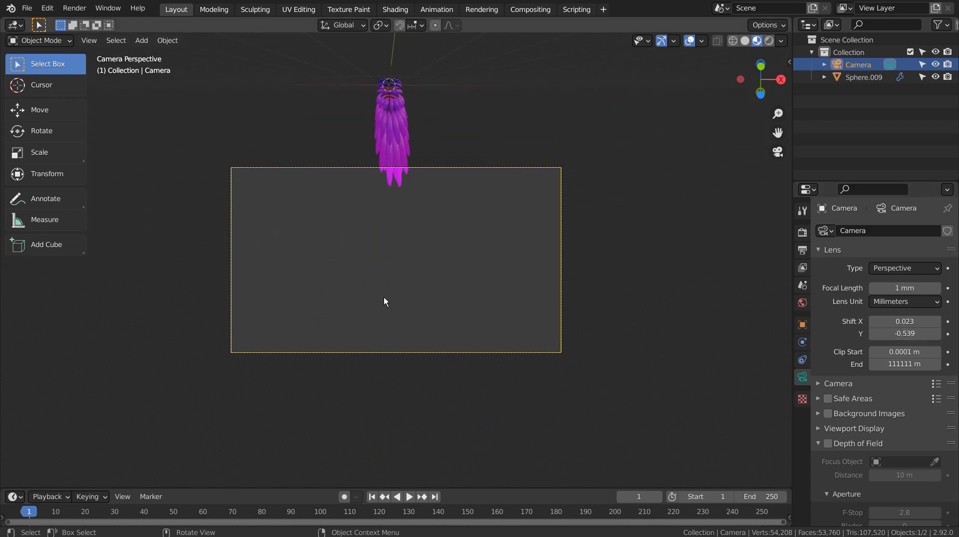
pyautogui.hotkey('shift', '`')
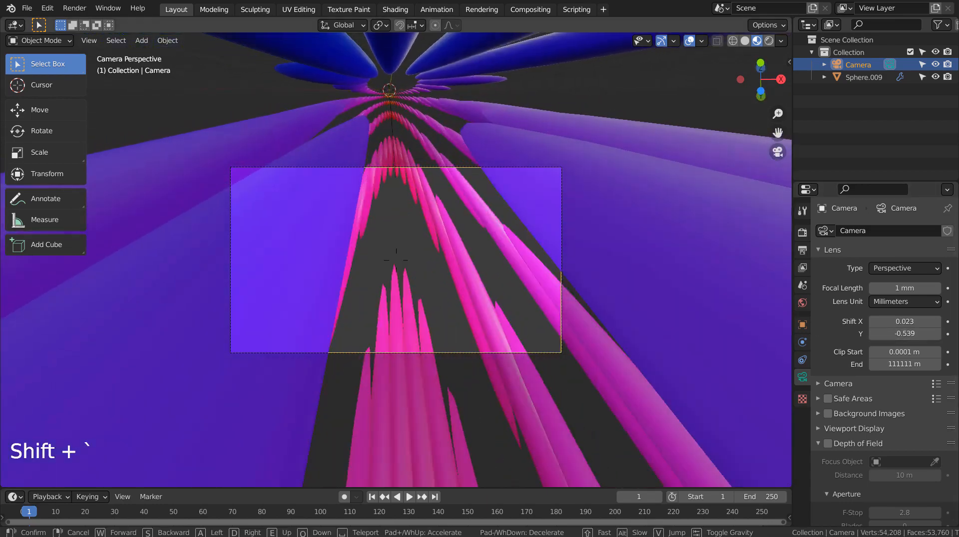
pyautogui.press('s')
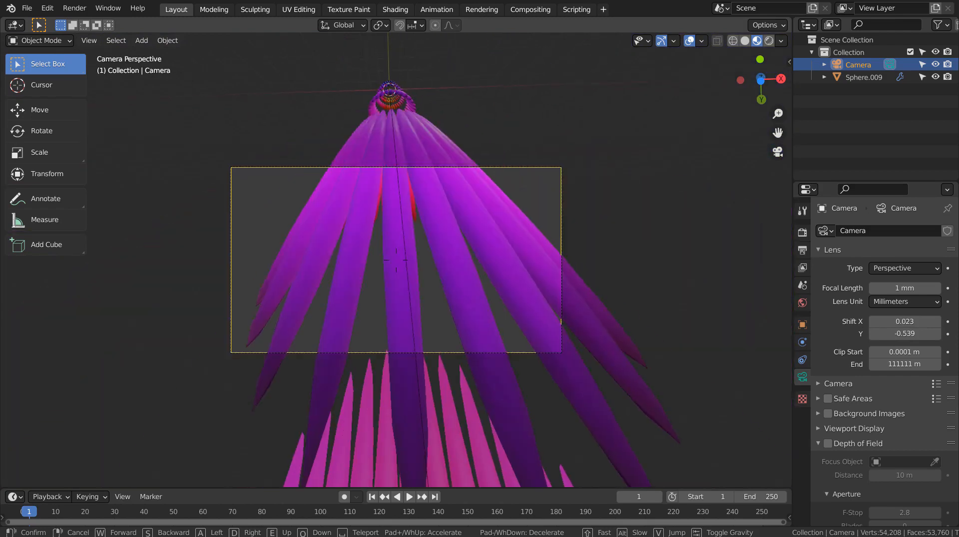
pyautogui.press('s')
pyautogui.click(396, 260)
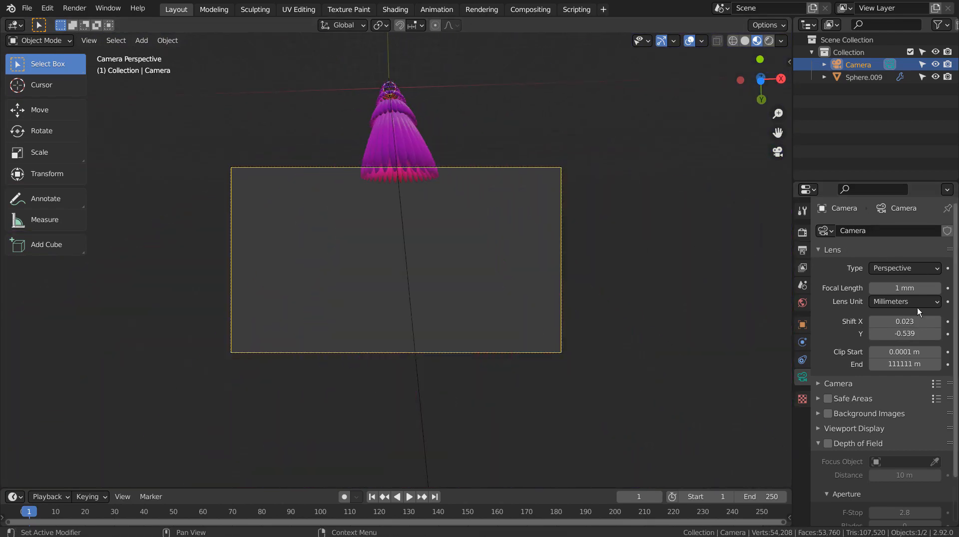
# - Set the camera's focal length to 50 mm and align the camera to the top view
pyautogui.click(917, 306)
pyautogui.doubleClick(899, 289)
pyautogui.write('50')
pyautogui.press('Return')
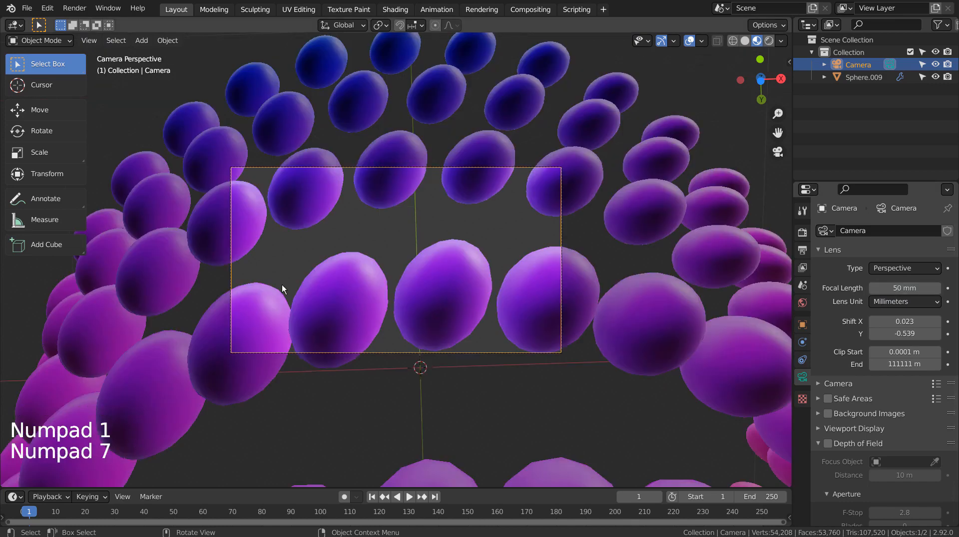
pyautogui.press('KP_1')
pyautogui.press('KP_7')
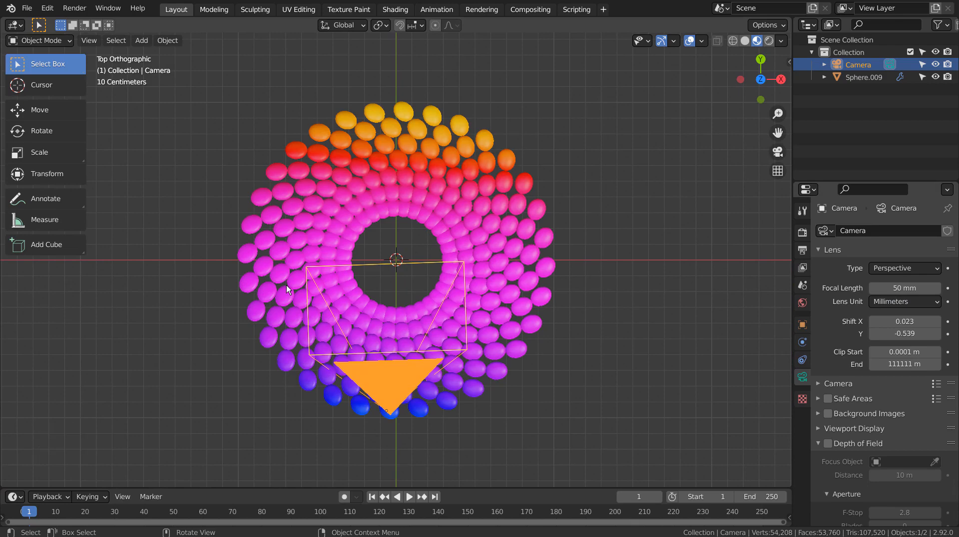
pyautogui.press('ctrl+alt+KP_0')
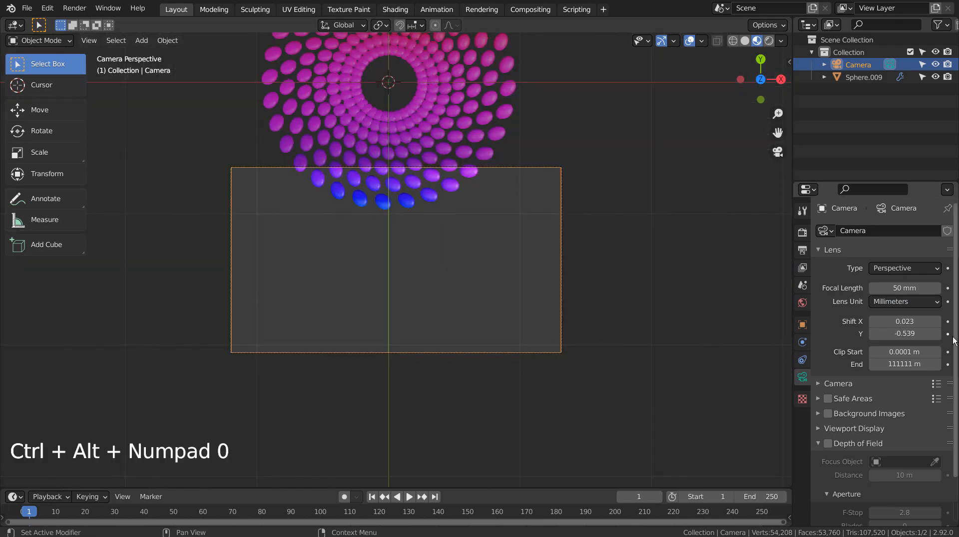
# - Reset the camera's X and Y shift to 0 to center the spheres in the frame
pyautogui.click(918, 336)
pyautogui.write('0')
pyautogui.press('Return')
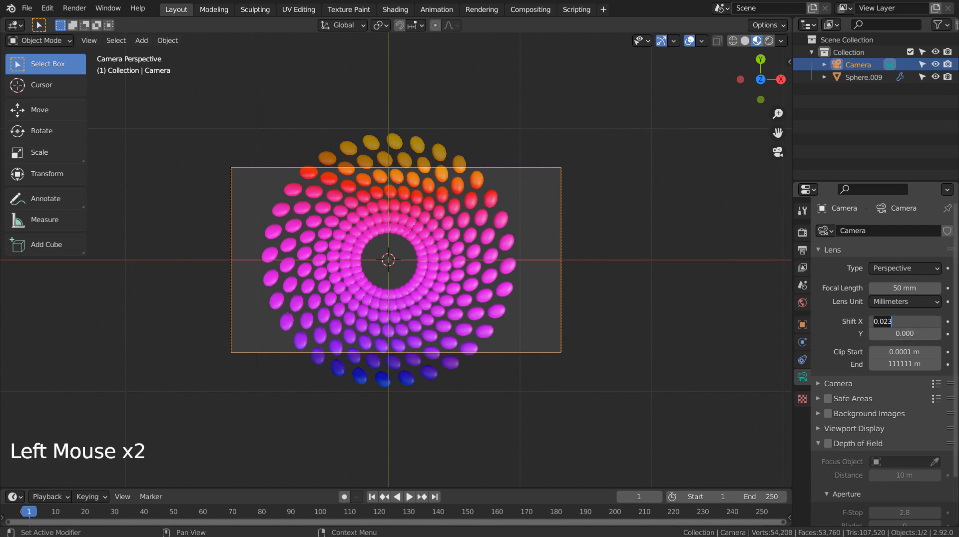
pyautogui.write('0')
pyautogui.press('Return')
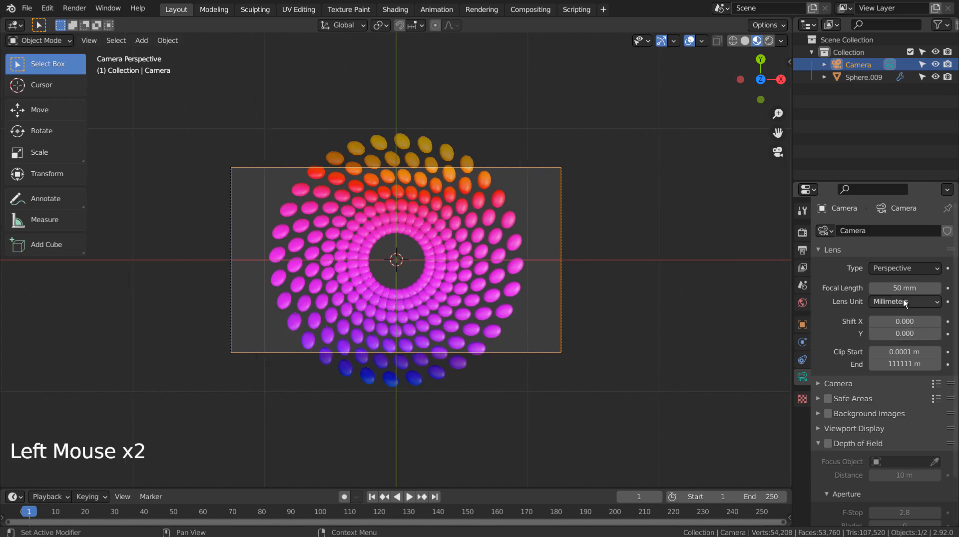
# - Try a 1 mm focal length and fly the camera toward the spheres until the outer ring spans the frame's height
pyautogui.write('1')
pyautogui.press('Return')
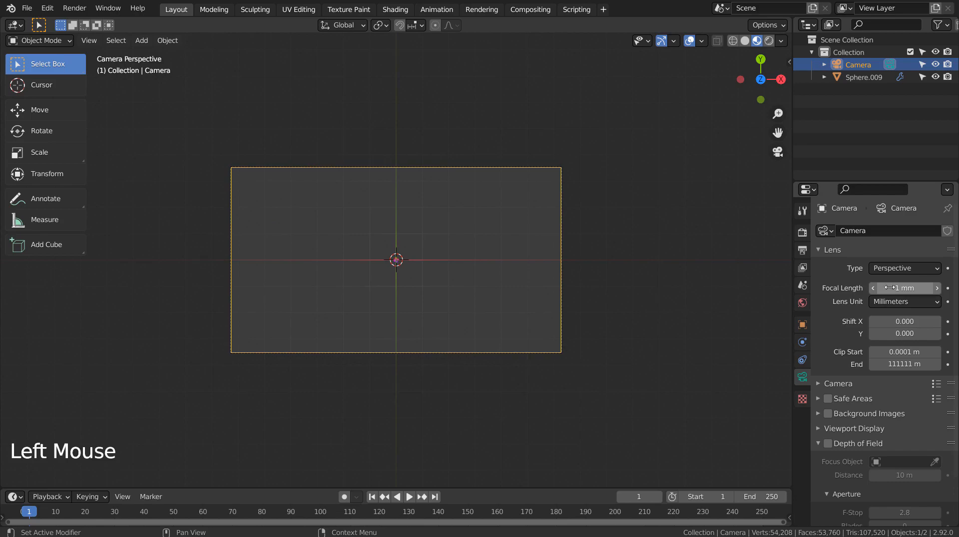
pyautogui.hotkey('shift', '`')
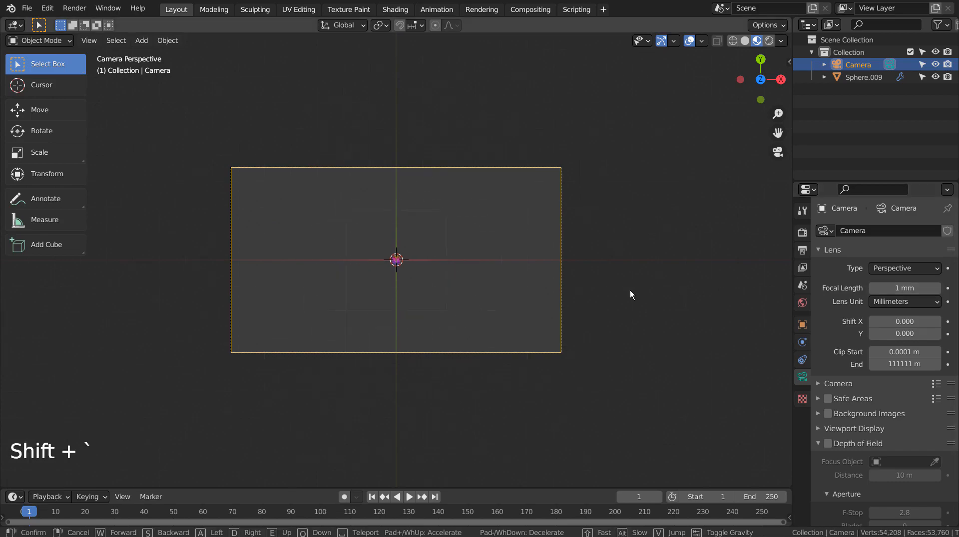
pyautogui.press('w')
pyautogui.press('s')
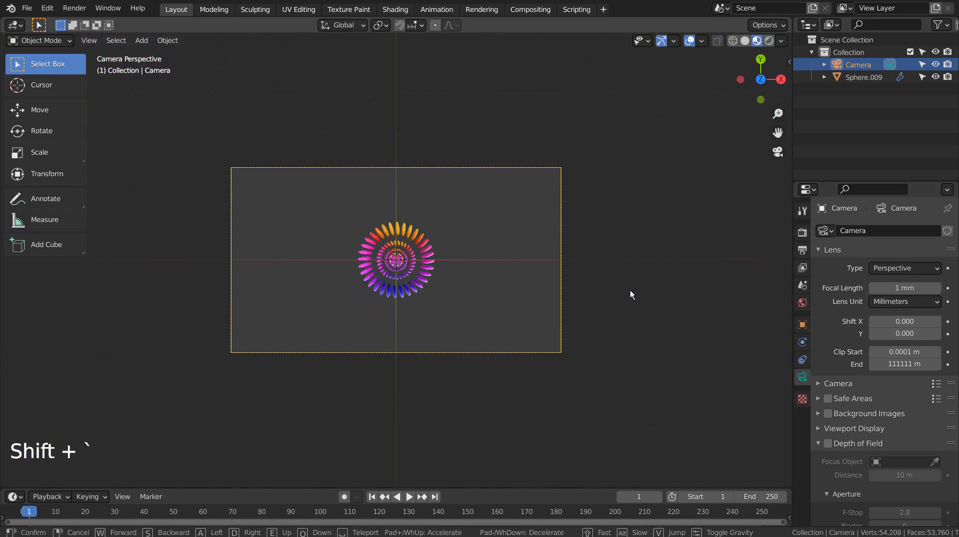
pyautogui.press('w')
pyautogui.press('s')
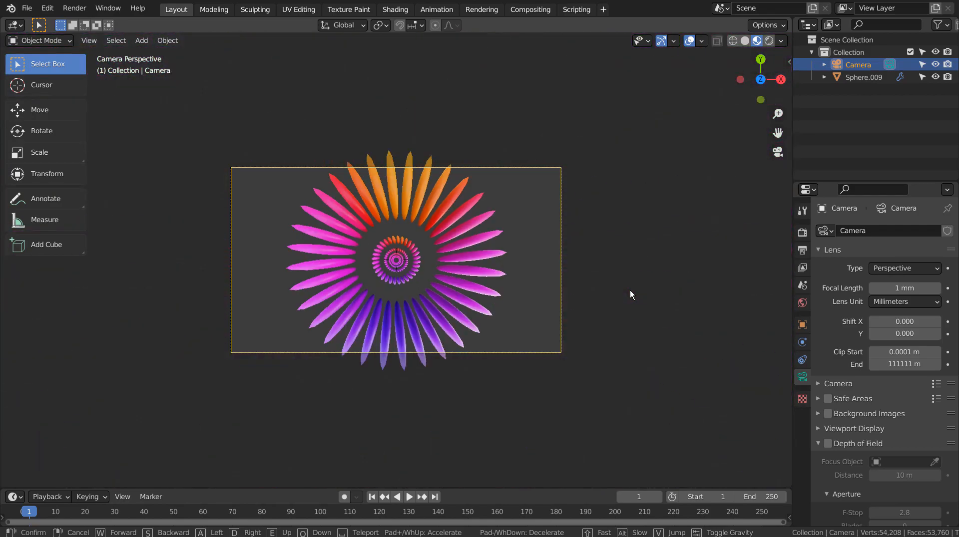
# - Fly the camera in and out through the rings, stopping with the whole flower-like pattern inside the frame
pyautogui.press('w')
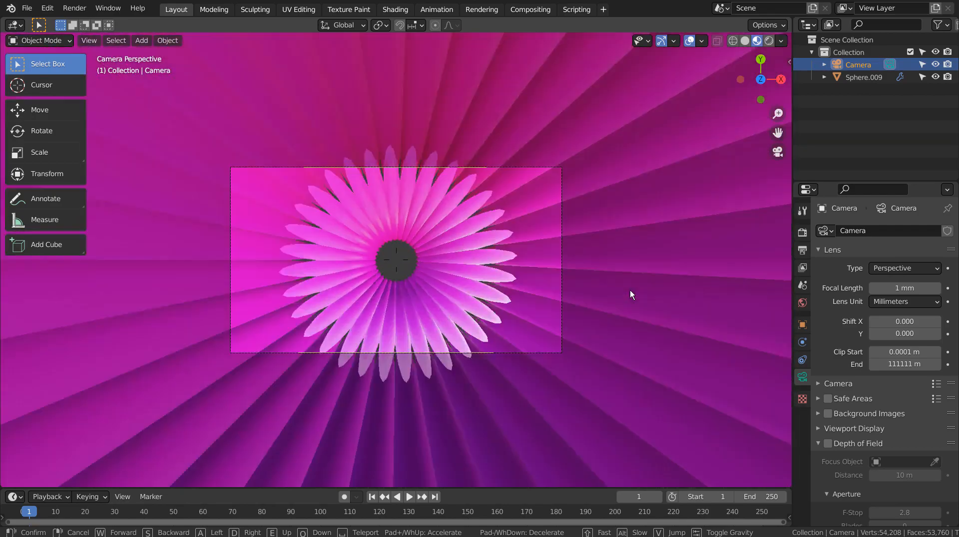
pyautogui.press('s')
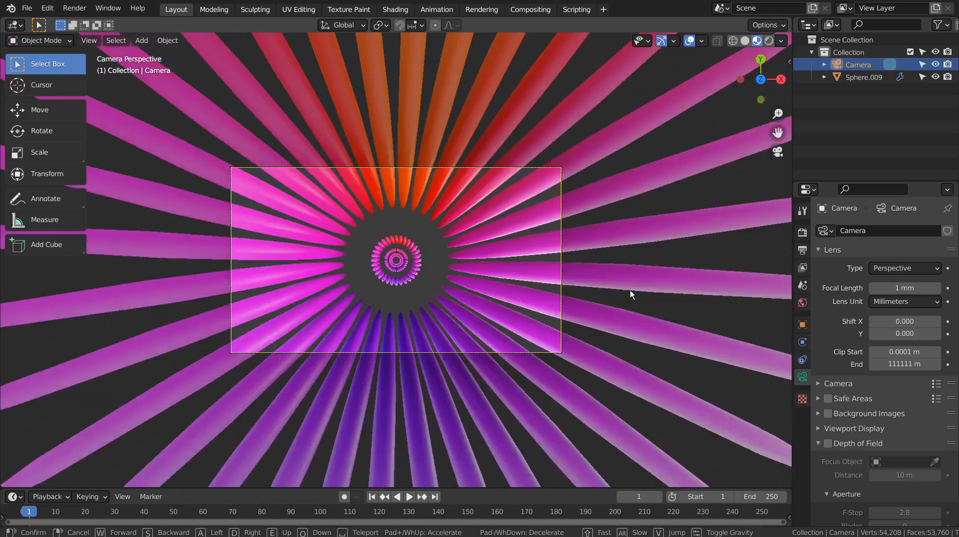
pyautogui.press('s')
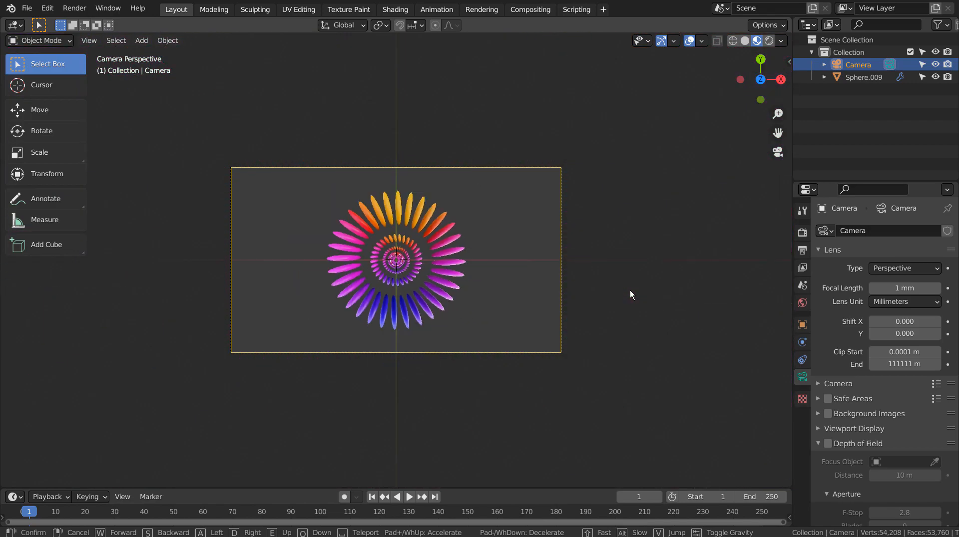
pyautogui.press('w')
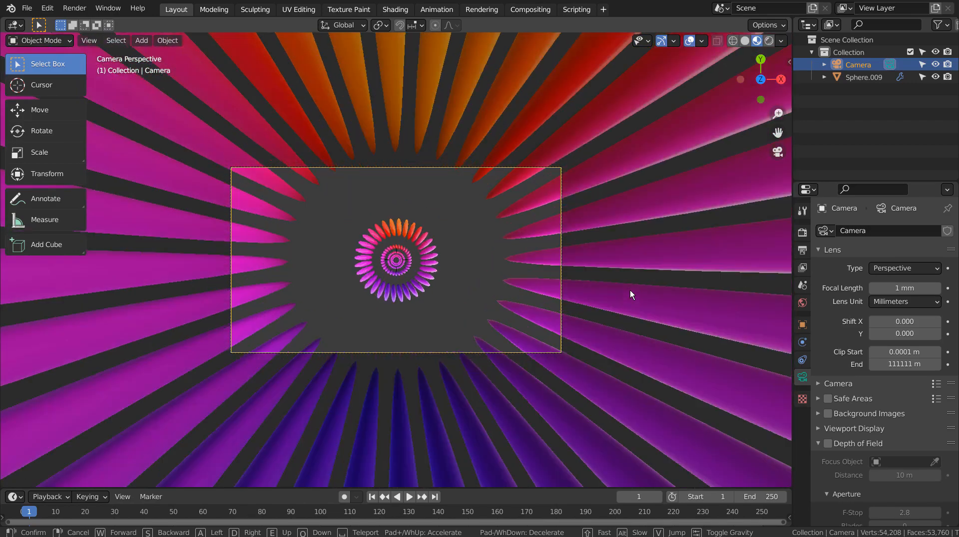
pyautogui.press('w')
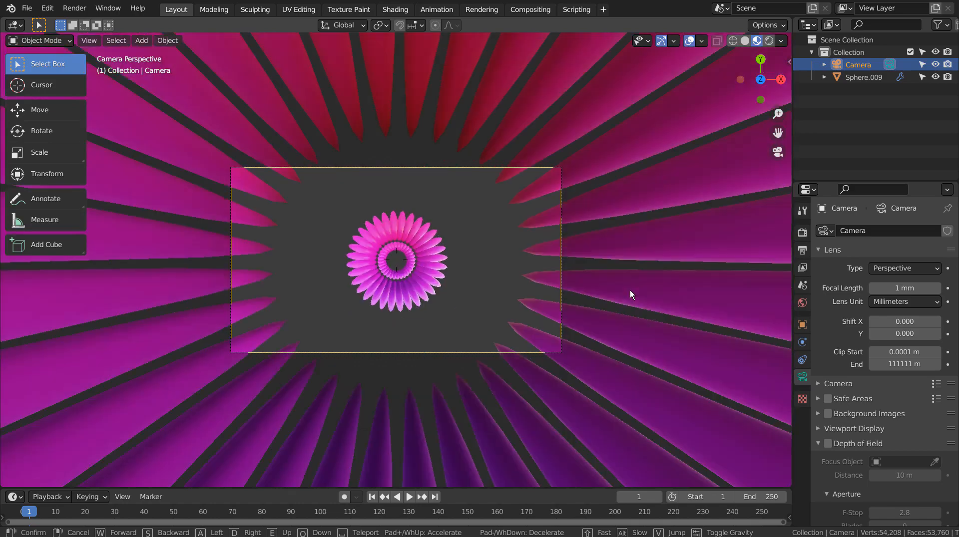
pyautogui.press('w')
pyautogui.press('s')
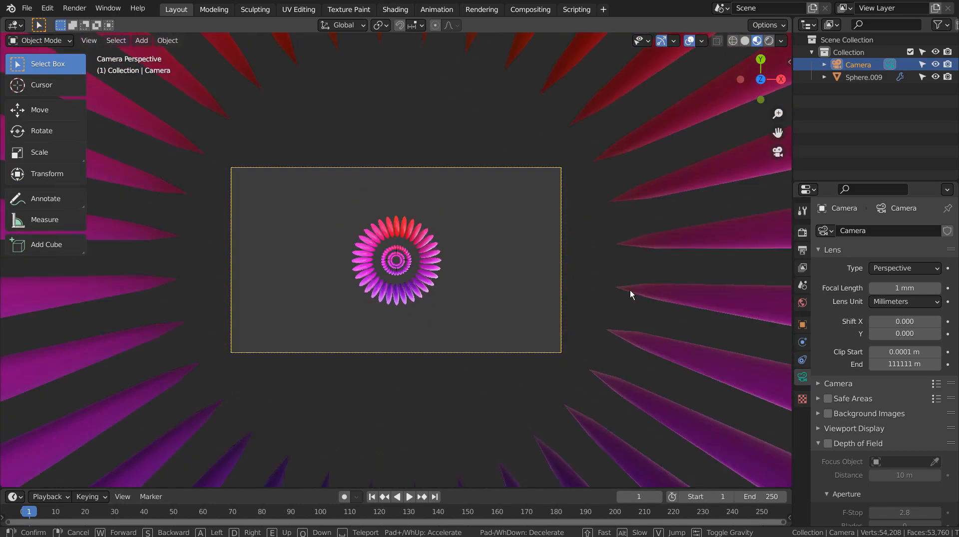
pyautogui.press('s')
pyautogui.click(631, 290)
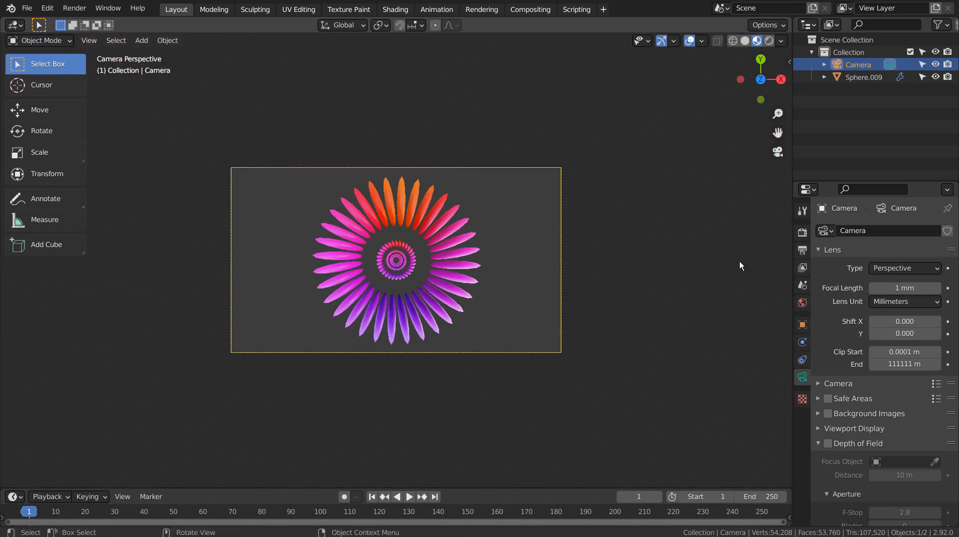
# - Try a 47 mm focal length and fly the camera back until the bowl slightly overfills the frame's height
pyautogui.moveTo(904, 288); pyautogui.dragTo(920, 288)
pyautogui.hotkey('shift', '`')
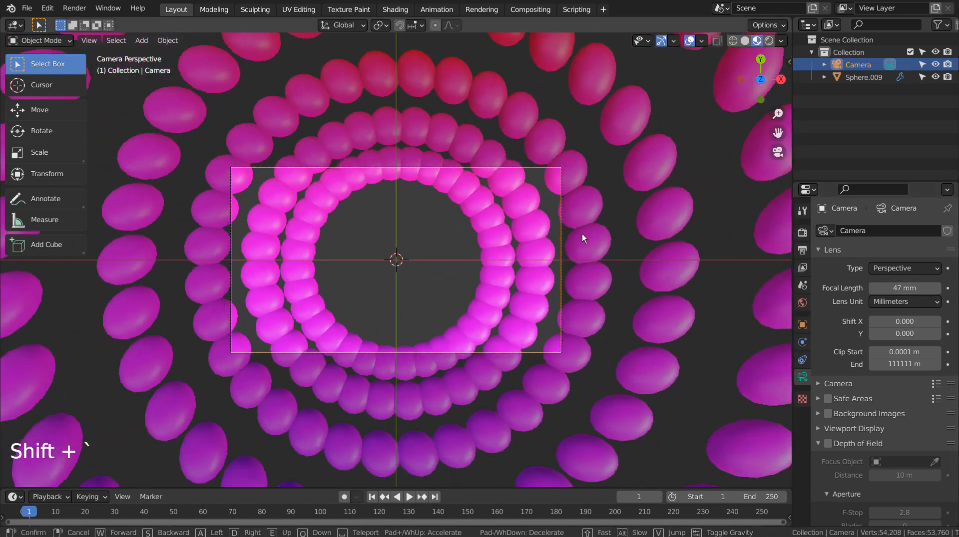
pyautogui.press('s')
pyautogui.click(582, 234)
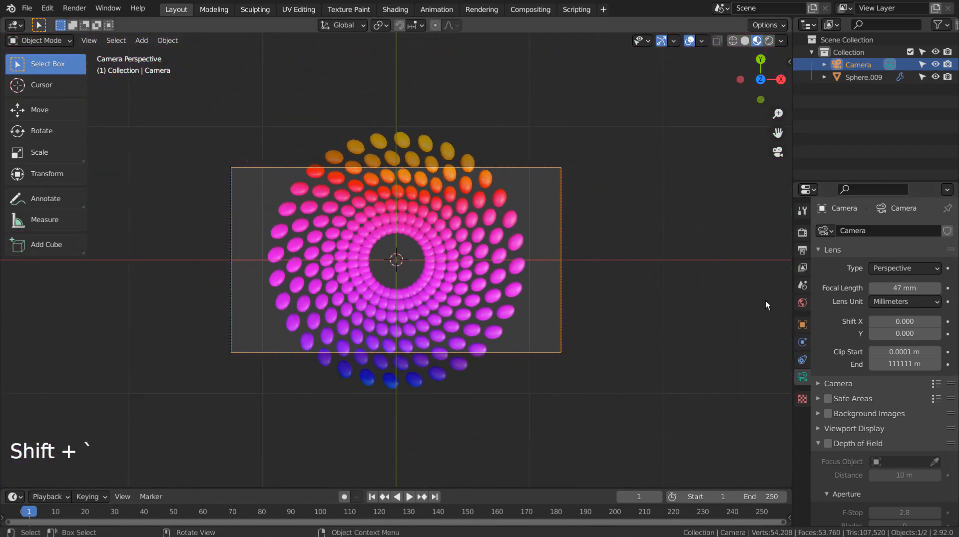
# - Try a 6 mm focal length and fly the camera in and out until the whole ring pattern fits inside the frame
pyautogui.moveTo(905, 288); pyautogui.dragTo(879, 288)
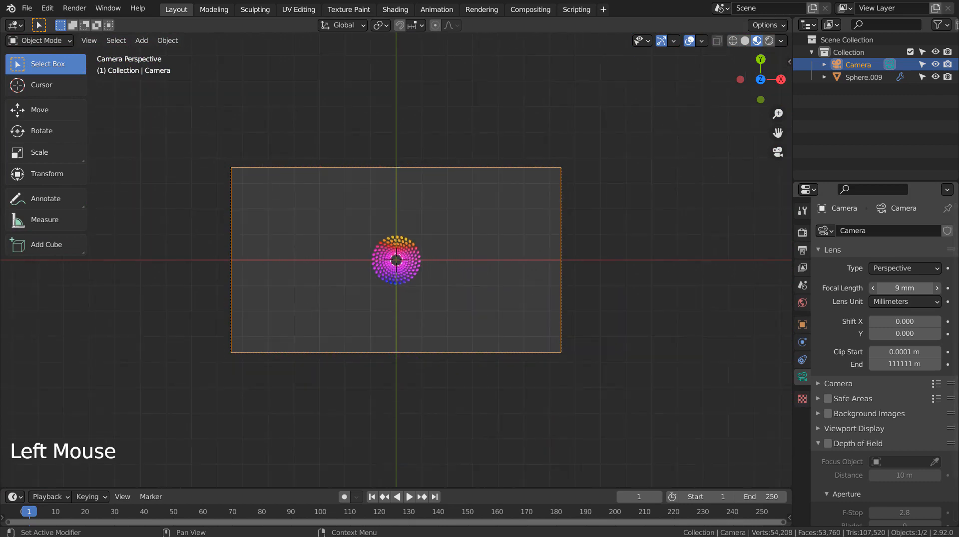
pyautogui.hotkey('shift', '`')
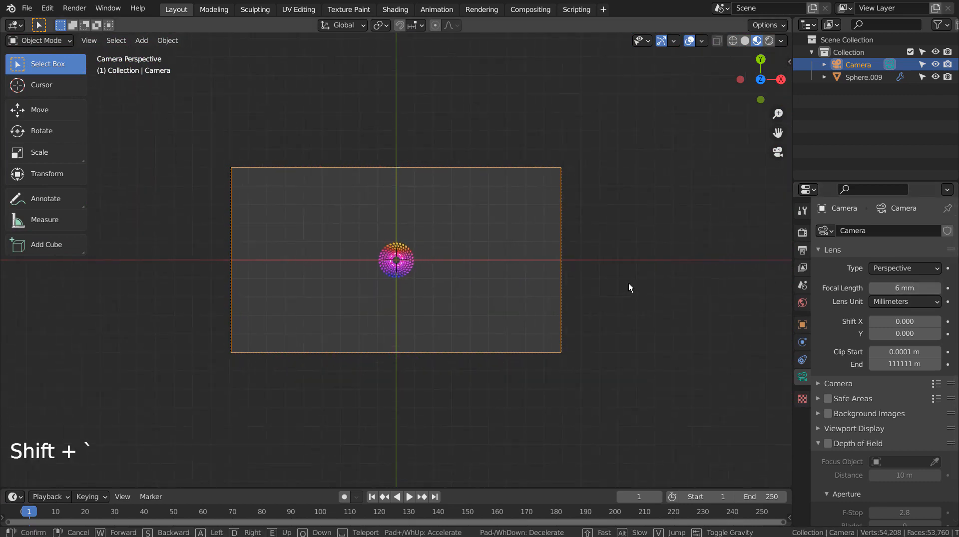
pyautogui.press('w')
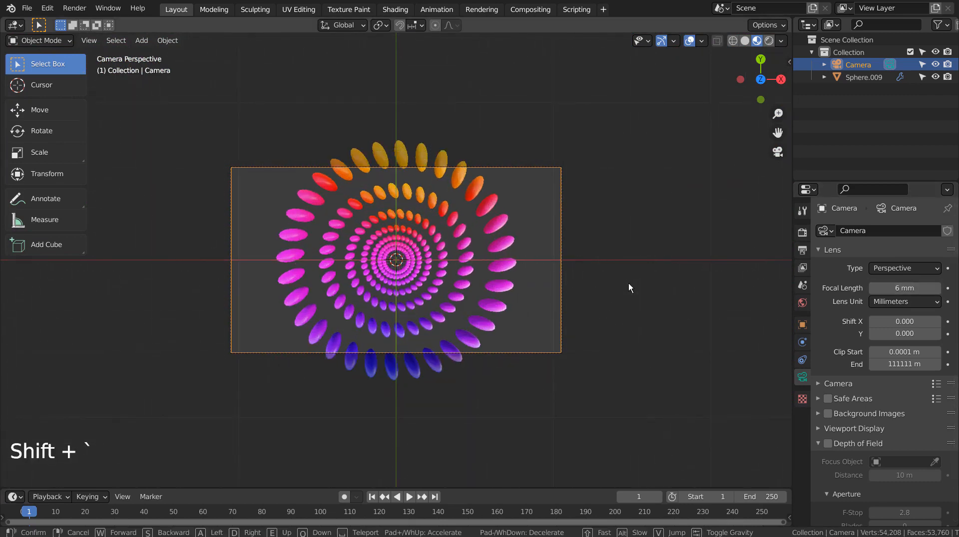
pyautogui.press('w')
pyautogui.press('s')
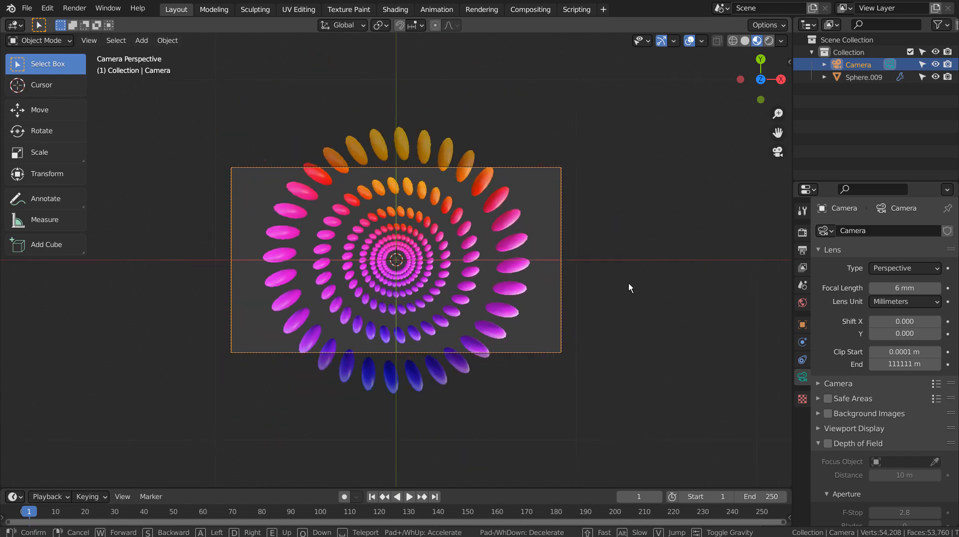
pyautogui.click(407, 259)
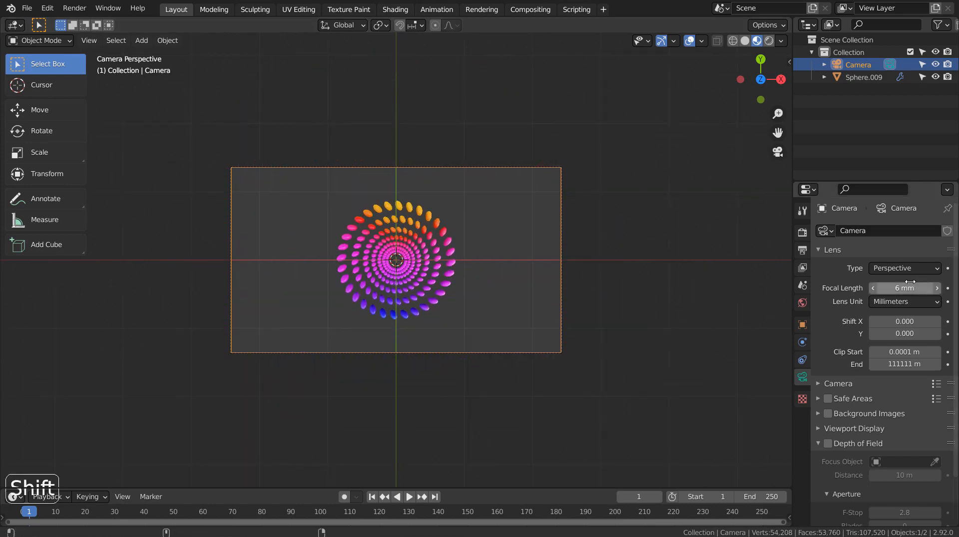
# - Set the camera's focal length to 2 mm
pyautogui.moveTo(905, 289)
pyautogui.keyDown('shift'); pyautogui.mouseDown()
pyautogui.moveTo(880, 288)
pyautogui.moveTo(897, 288)
pyautogui.moveTo(888, 288)
pyautogui.mouseUp(); pyautogui.keyUp('shift')
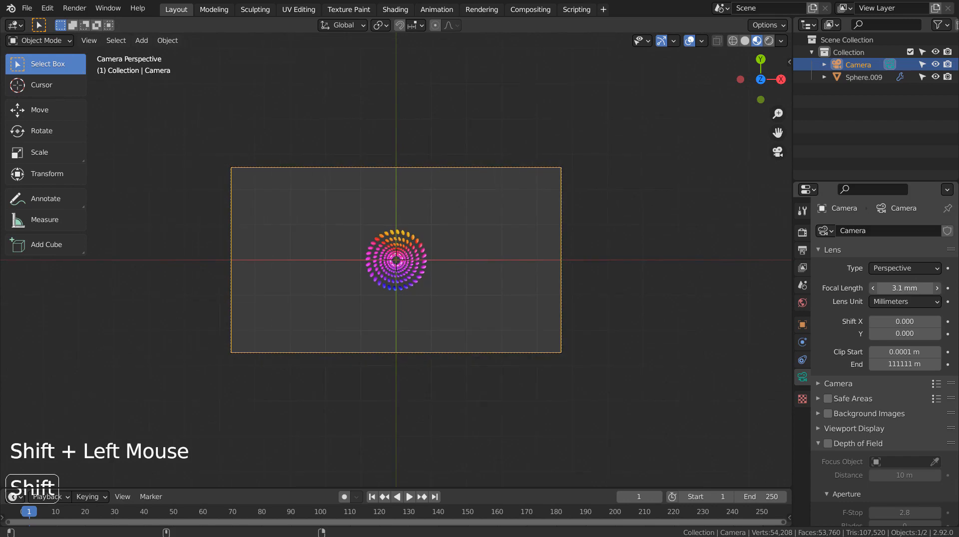
pyautogui.click(906, 288)
pyautogui.write('2')
# - Fly the camera into the bowl until the outer ring's stretched spheres radiate past the frame and the inner rings sit inside it
pyautogui.hotkey('shift', '`')
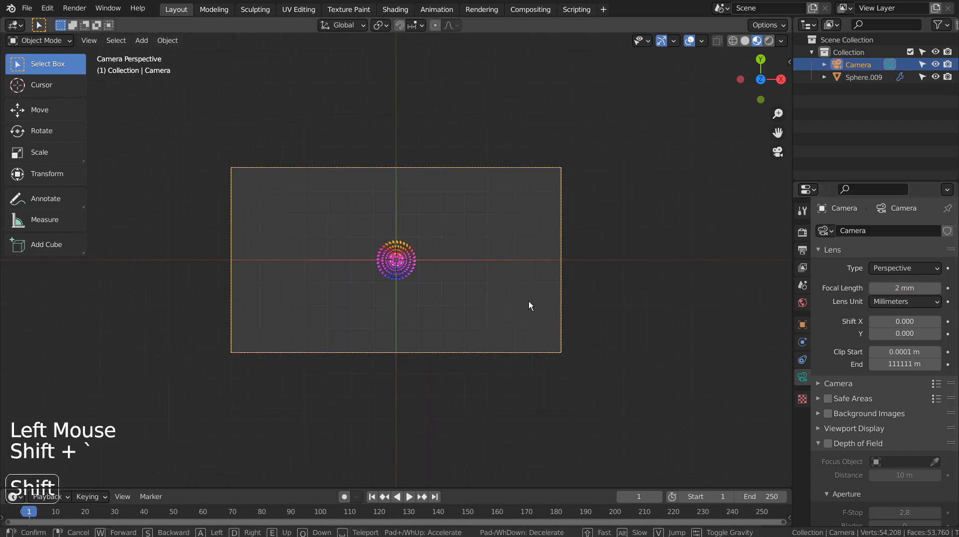
pyautogui.press('w')
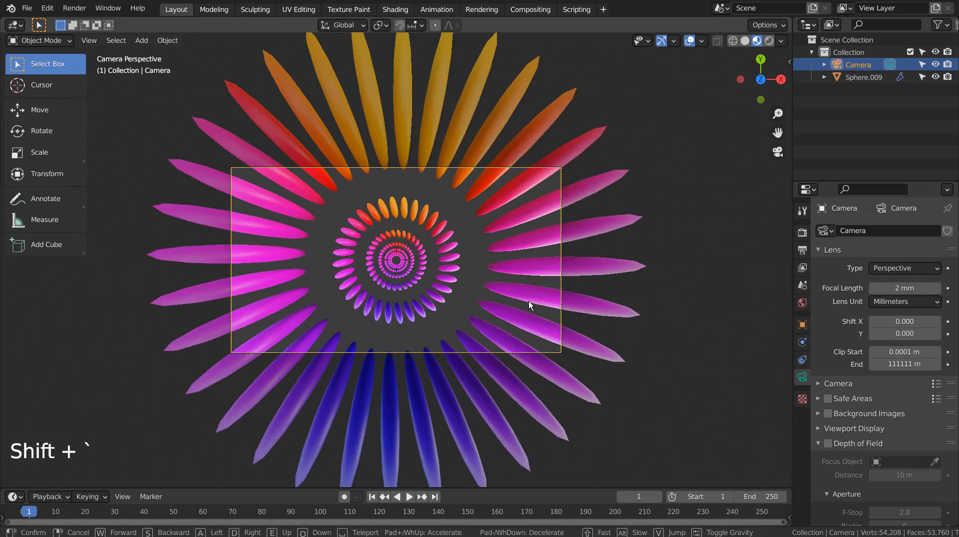
pyautogui.press('w')
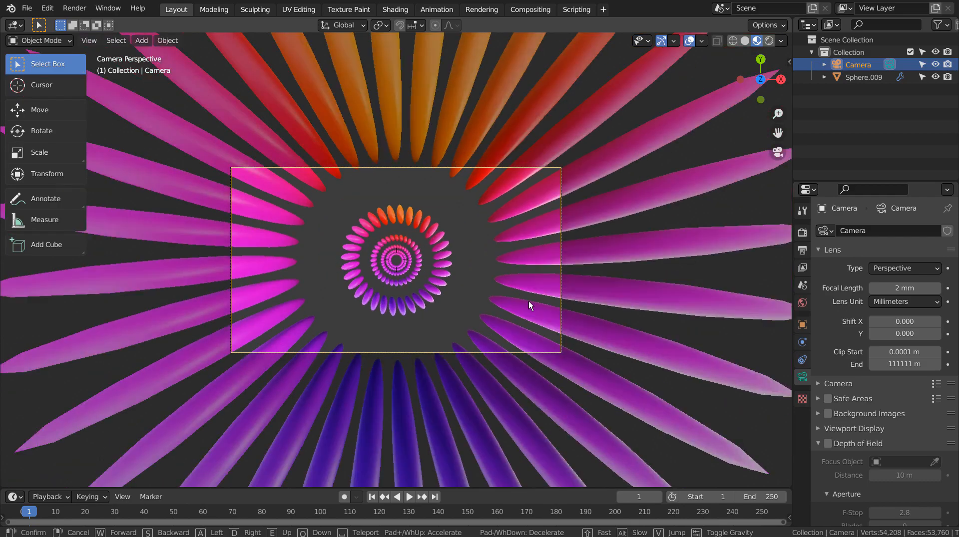
pyautogui.press('w')
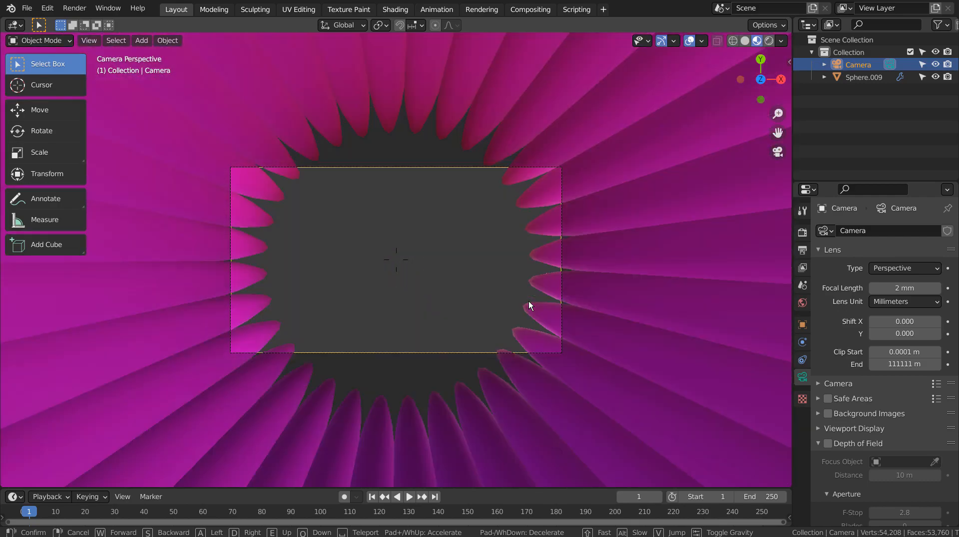
pyautogui.press('w')
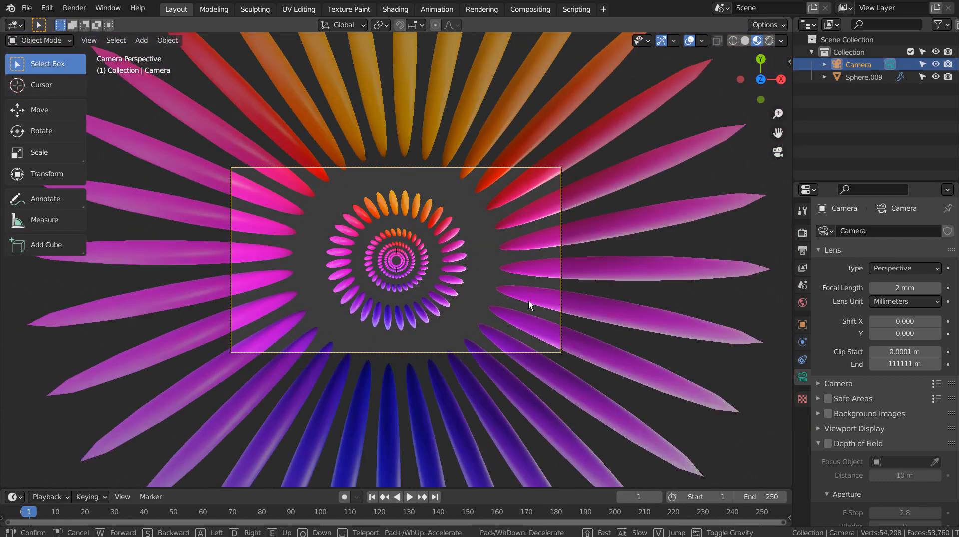
pyautogui.press('w')
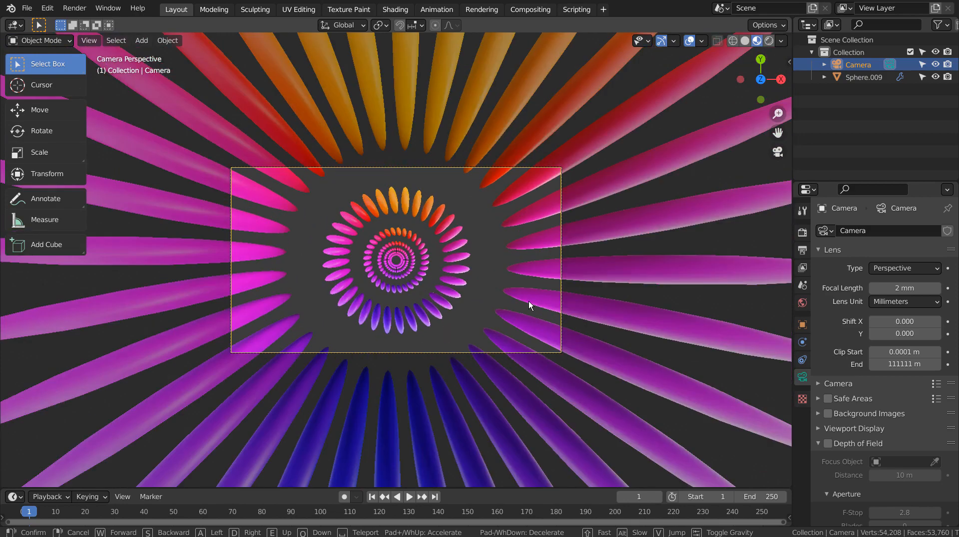
pyautogui.click(528, 301)
# - Add a plane at the world origin and scale it up about 3.6 times
pyautogui.moveTo(561, 306); pyautogui.dragTo(456, 261, button='middle')
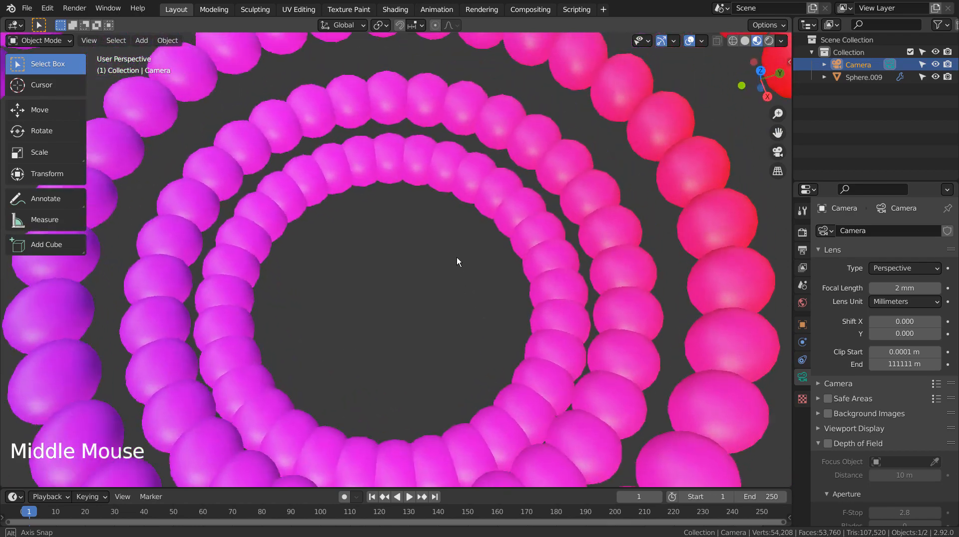
pyautogui.scroll(-12, 456, 257)
pyautogui.moveTo(463, 297); pyautogui.dragTo(533, 287, button='middle')
pyautogui.hotkey('shift', 'a')
pyautogui.moveTo(526, 284)
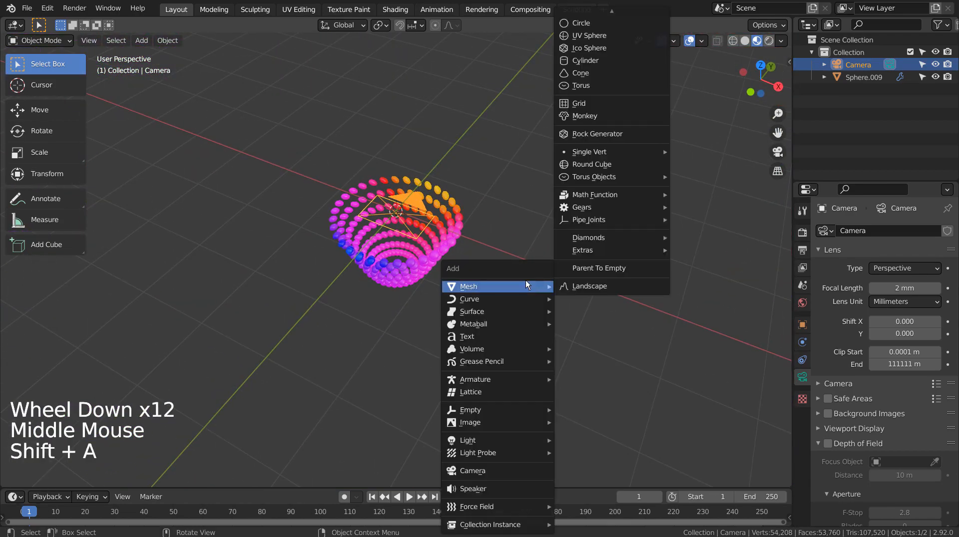
pyautogui.click(636, 16)
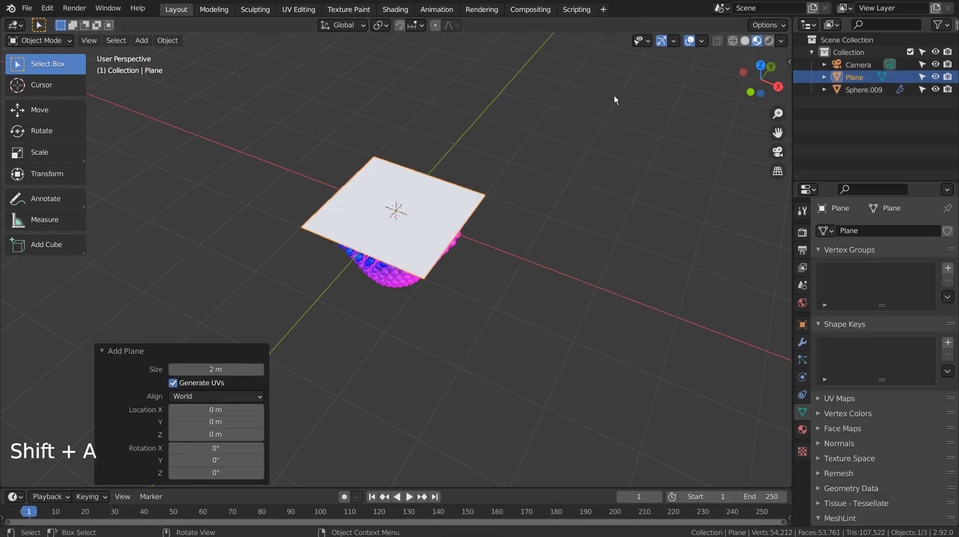
pyautogui.press('s')
pyautogui.click(706, 309)
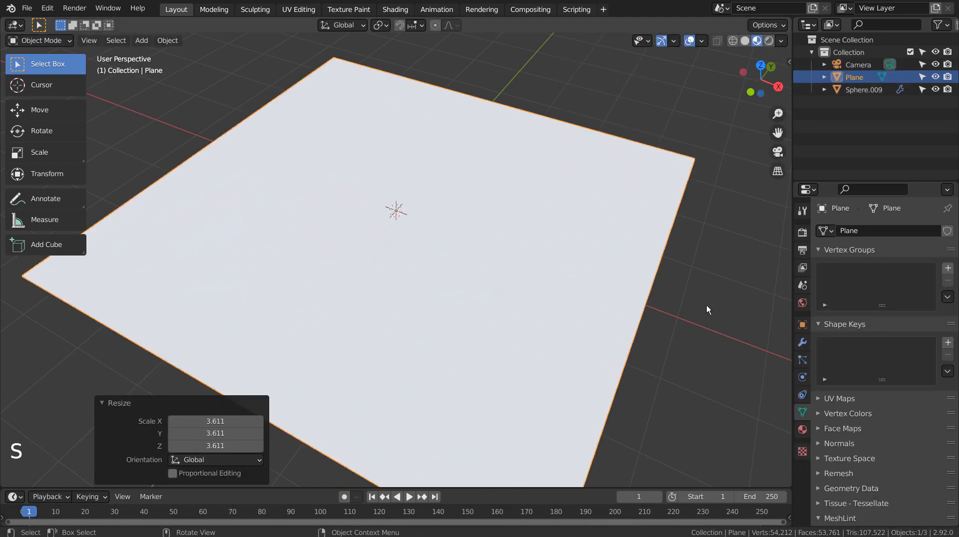
# - Move the plane about 2.5 m straight down below the bowl and scale it up about 1.9 times
pyautogui.press('KP_3')
pyautogui.press('KP_3')
pyautogui.press('KP_3')
pyautogui.press('g')
pyautogui.click(702, 424)
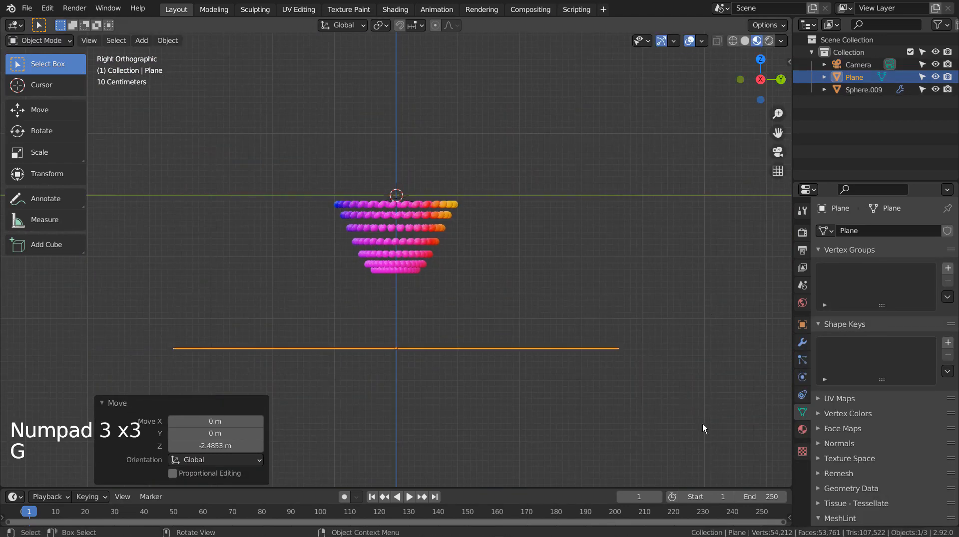
pyautogui.press('s')
pyautogui.click(205, 426)
pyautogui.moveTo(276, 266); pyautogui.dragTo(366, 333, button='middle')
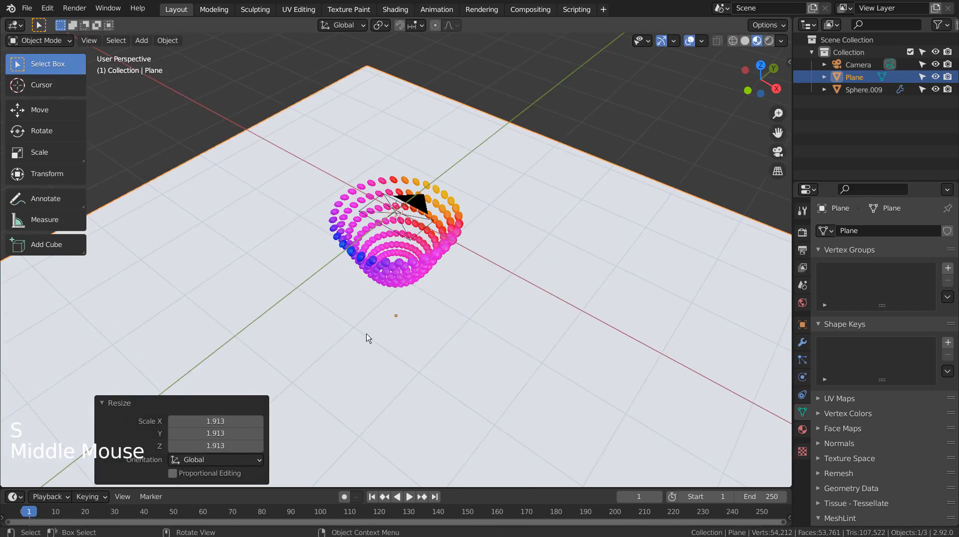
# - Through the camera view, scale the plane up about 4.24 times so it fills the frame behind the spheres
pyautogui.press('KP_1')
pyautogui.press('KP_7')
pyautogui.press('KP_0')
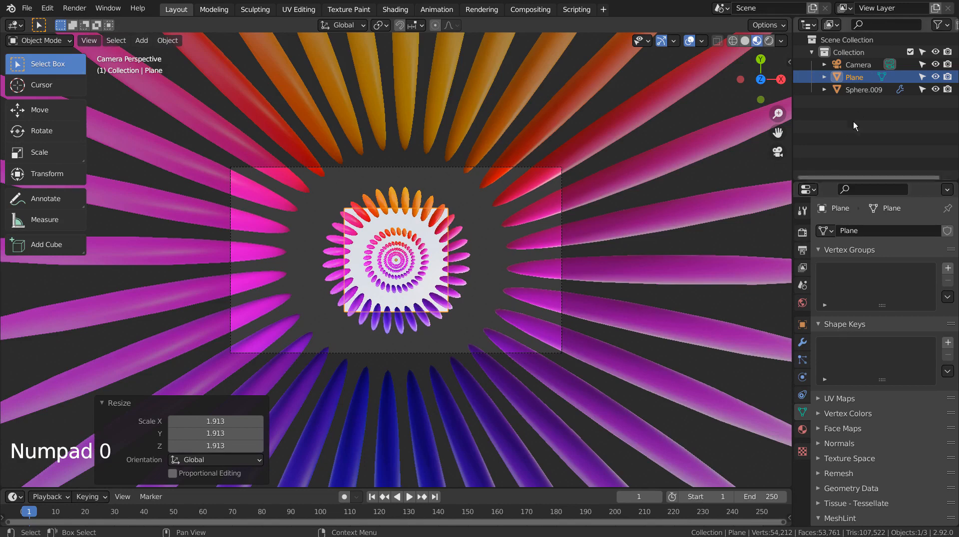
pyautogui.click(858, 65)
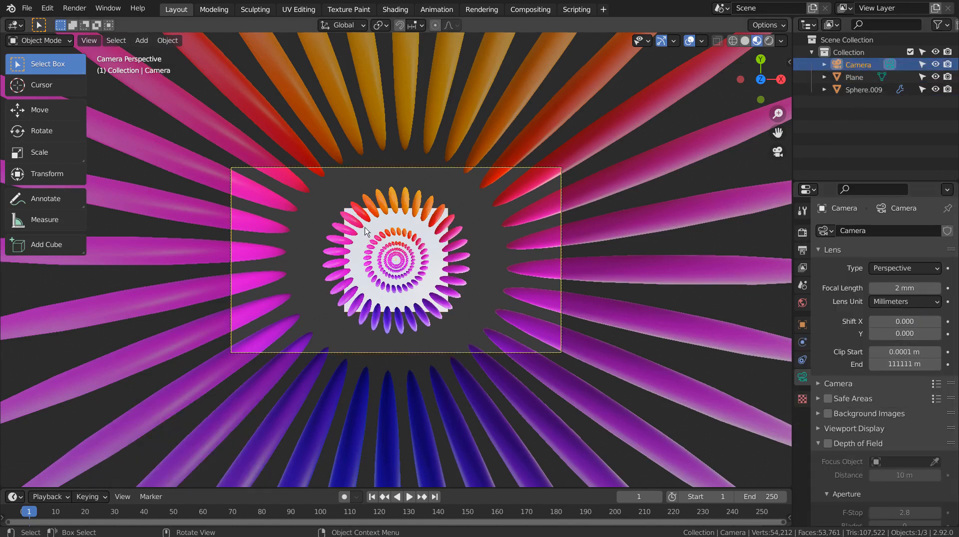
pyautogui.click(396, 235)
pyautogui.press('s')
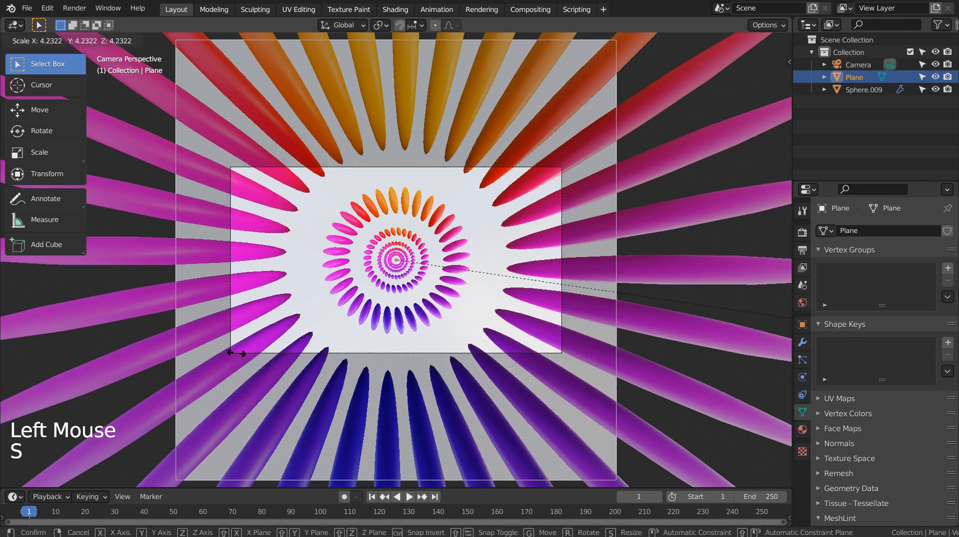
pyautogui.click(236, 347)
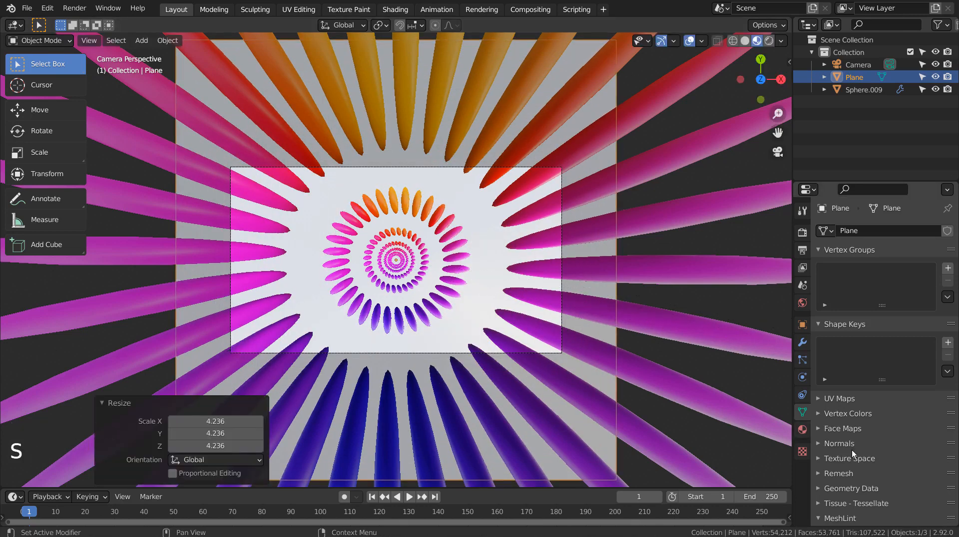
# - Give the plane a new white material with metallic about 0.917 and roughness about 0.103
pyautogui.click(802, 430)
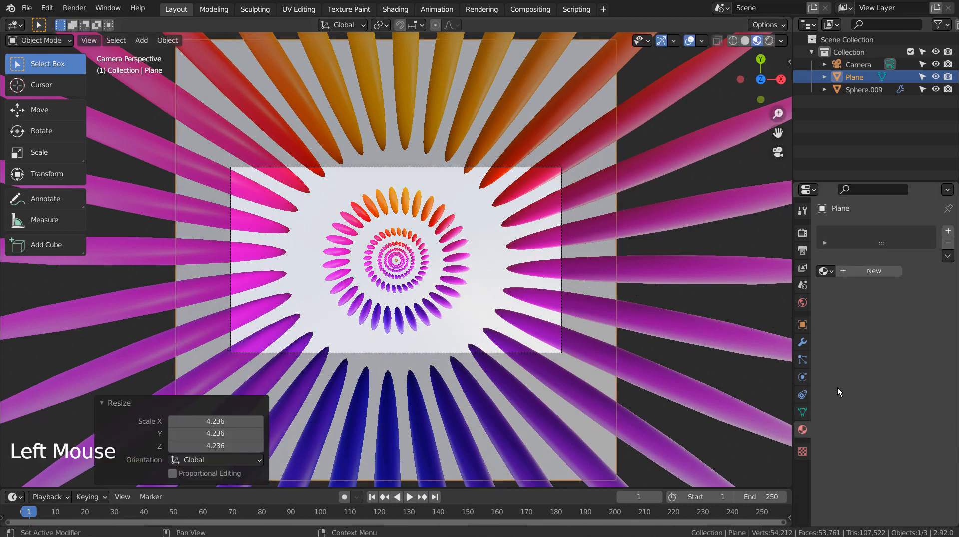
pyautogui.click(884, 268)
pyautogui.click(906, 375)
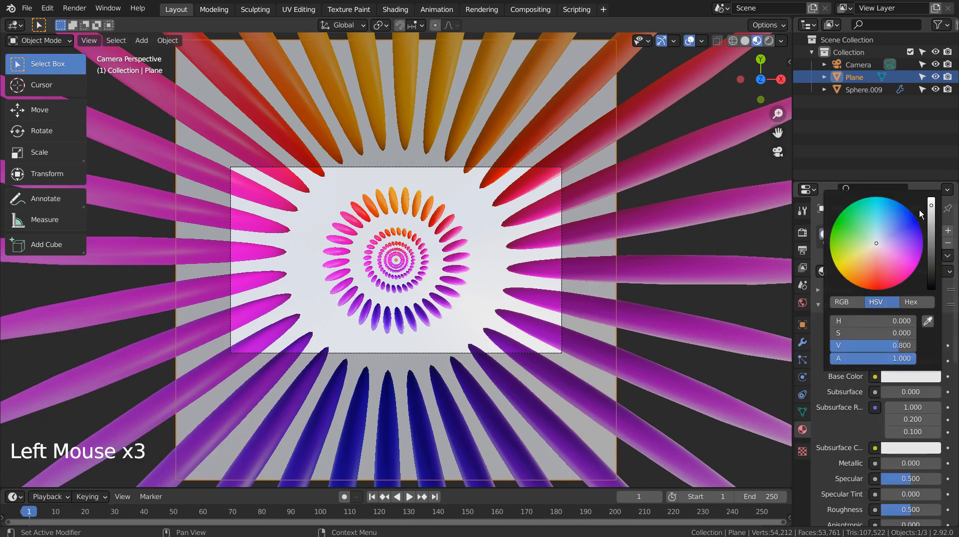
pyautogui.moveTo(905, 464); pyautogui.dragTo(935, 464)
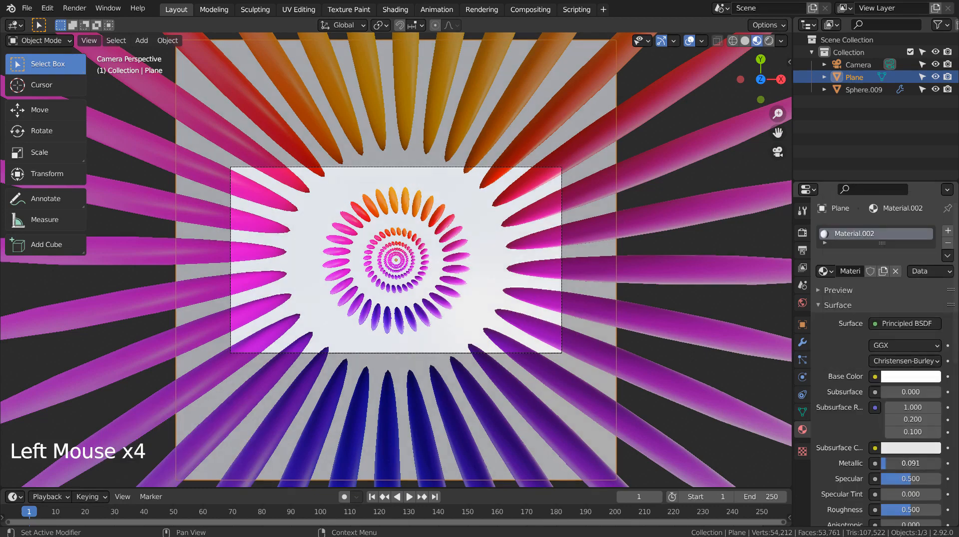
pyautogui.moveTo(912, 510); pyautogui.dragTo(887, 511)
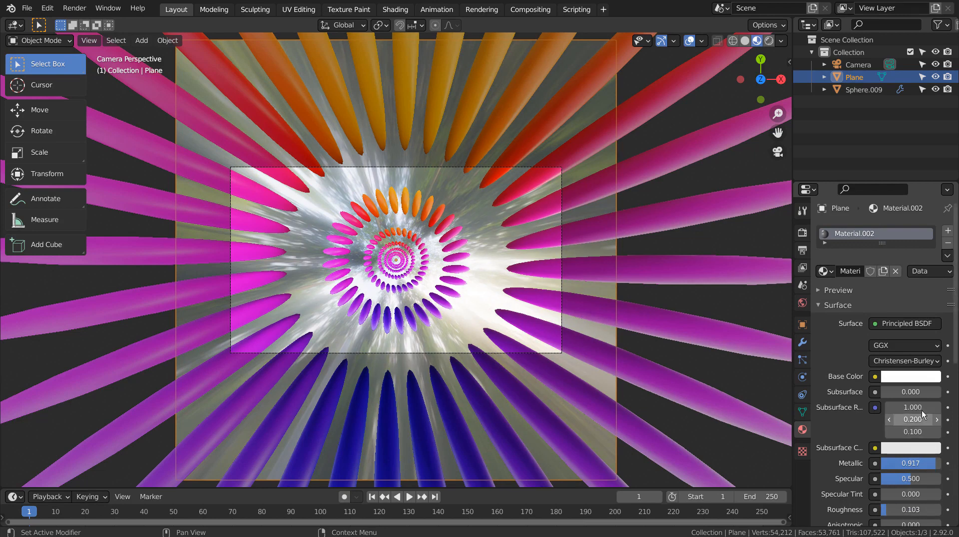
# - Change the plane material's base color to a fully saturated orange with hue 0.027 and value 1
pyautogui.click(919, 383)
pyautogui.click(912, 379)
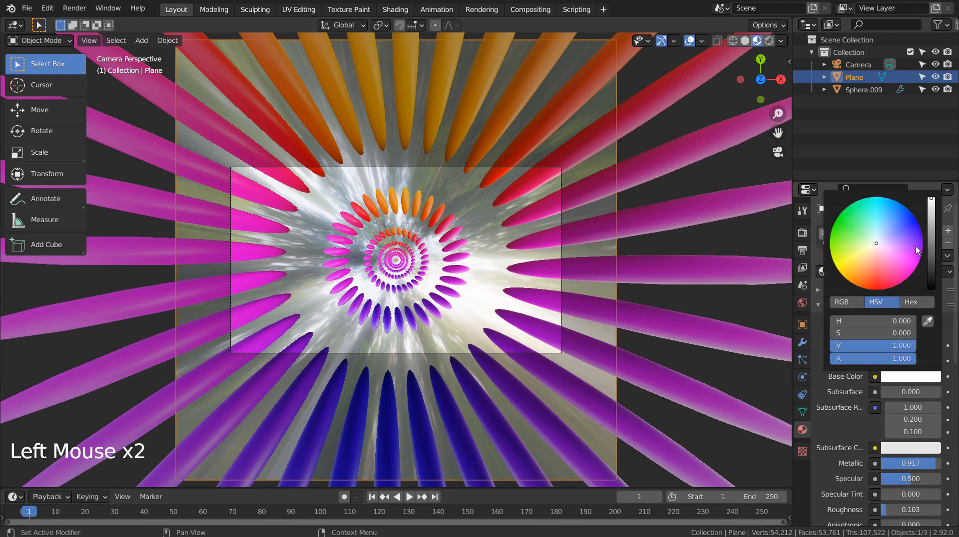
pyautogui.click(886, 267)
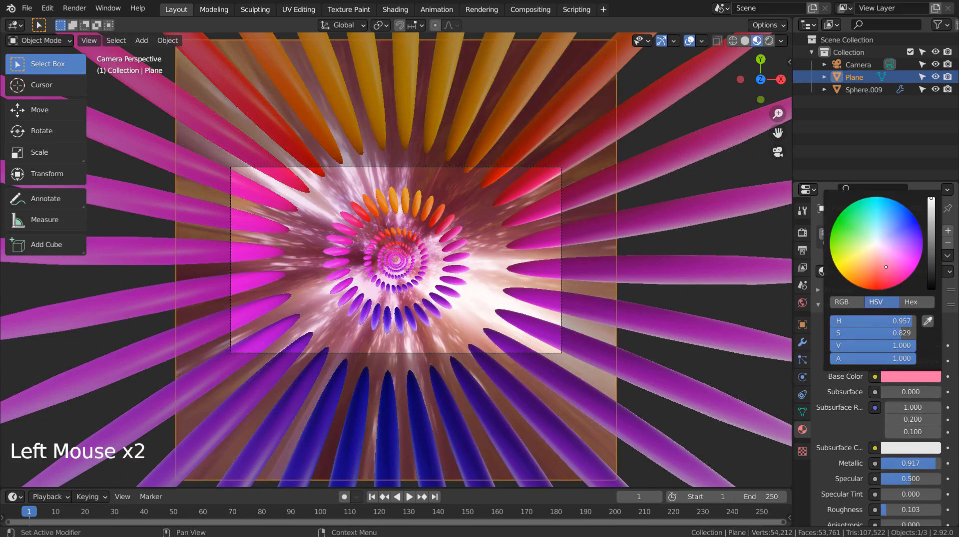
pyautogui.moveTo(885, 267)
pyautogui.mouseDown()
pyautogui.moveTo(886, 280)
pyautogui.moveTo(855, 285)
pyautogui.mouseUp()
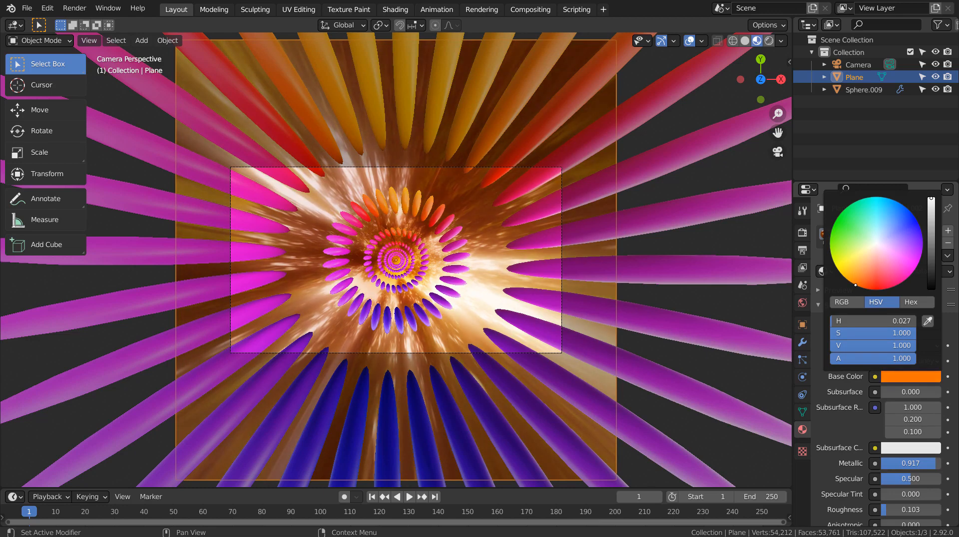
pyautogui.click(699, 243)
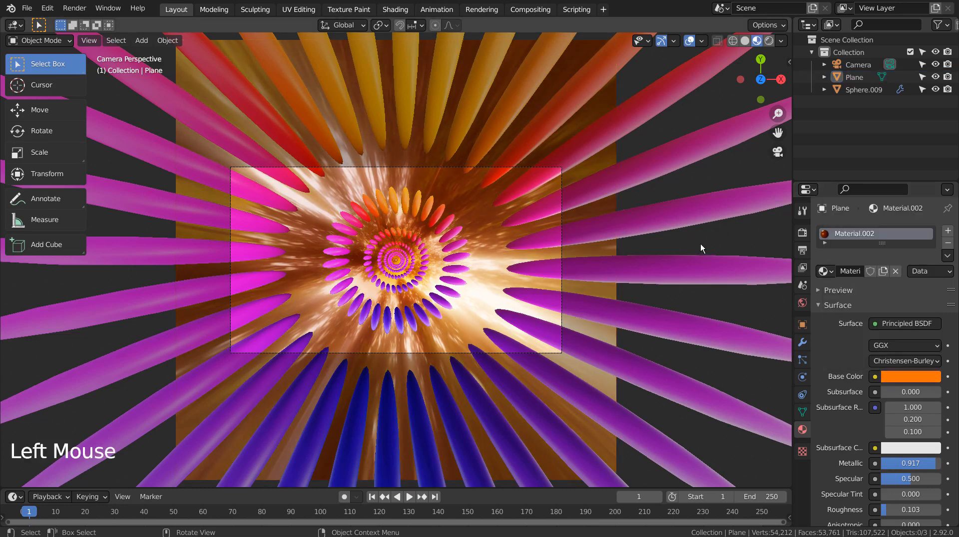
# - Preview the scene in rendered shading and set the world background strength to 2
pyautogui.click(802, 233)
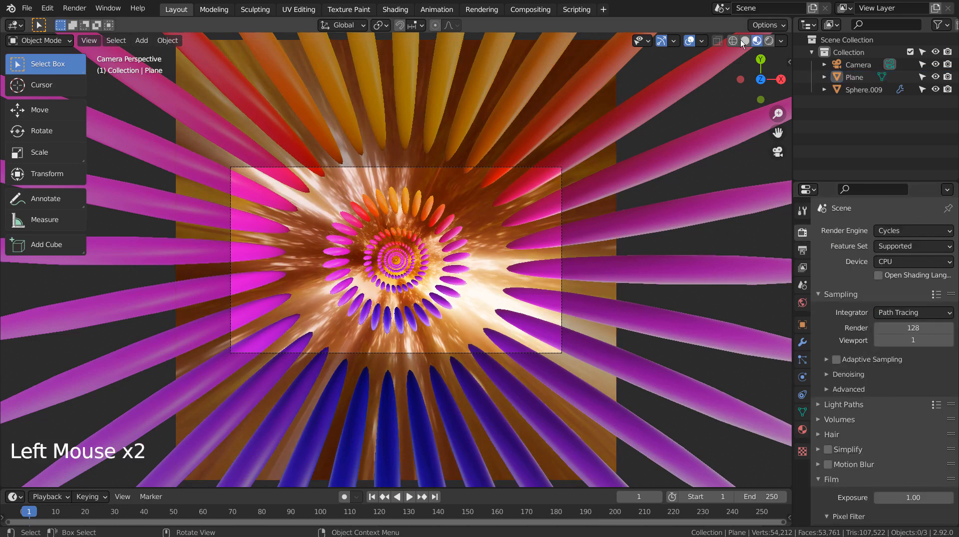
pyautogui.click(769, 41)
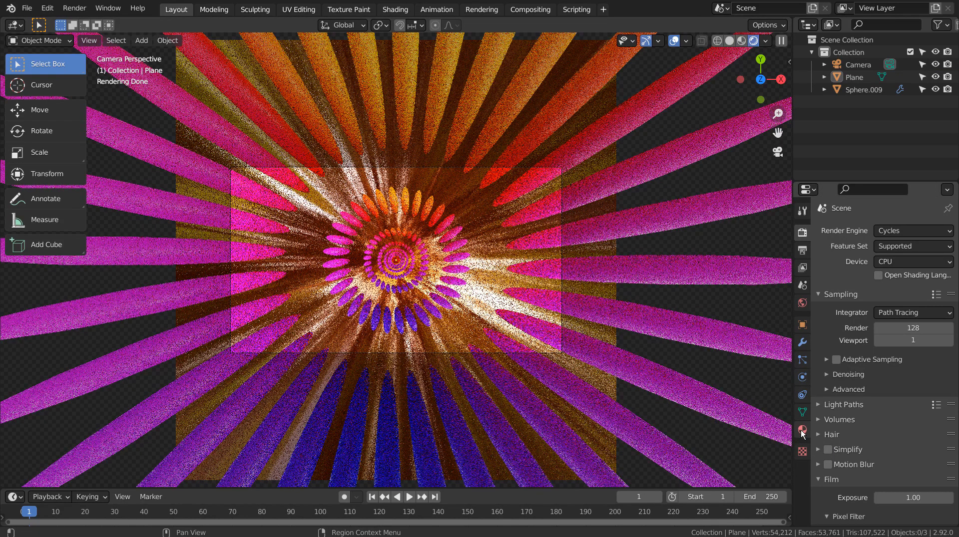
pyautogui.click(803, 303)
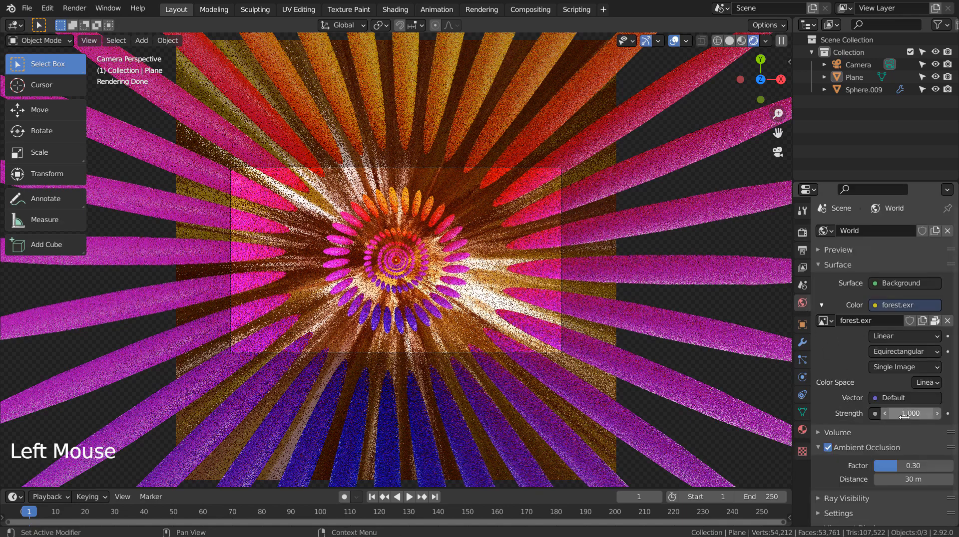
pyautogui.moveTo(902, 414); pyautogui.dragTo(916, 413)
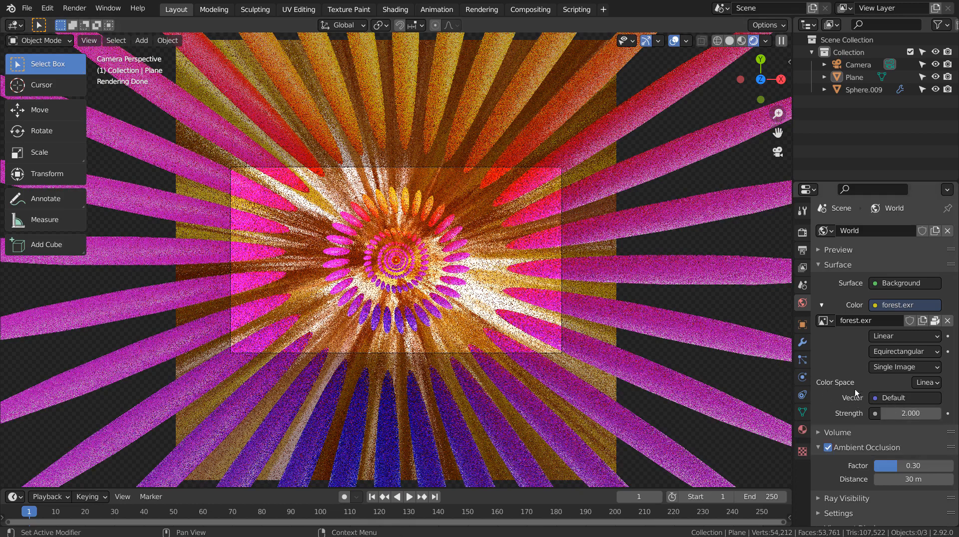
# - Turn off the use of compositing nodes and return to the Layout workspace
pyautogui.click(534, 10)
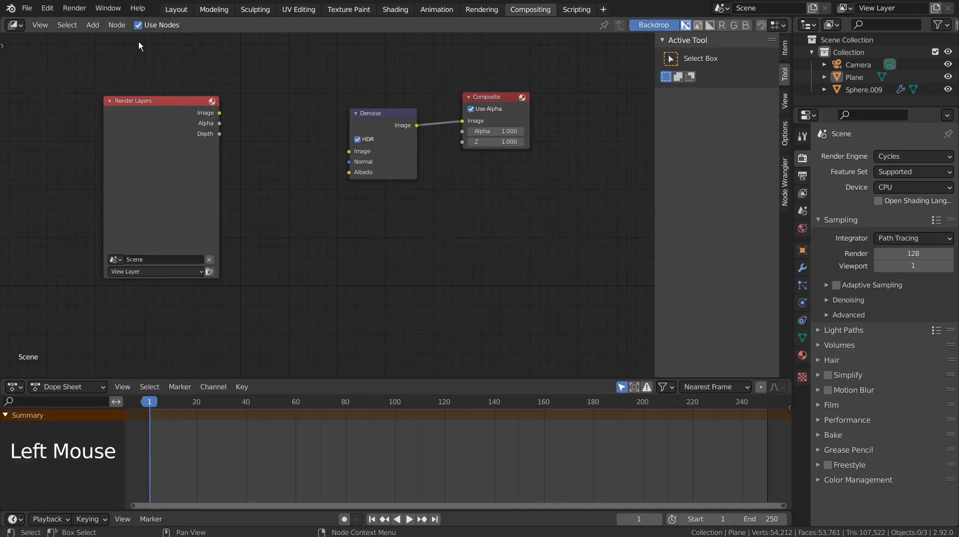
pyautogui.click(140, 26)
pyautogui.click(177, 9)
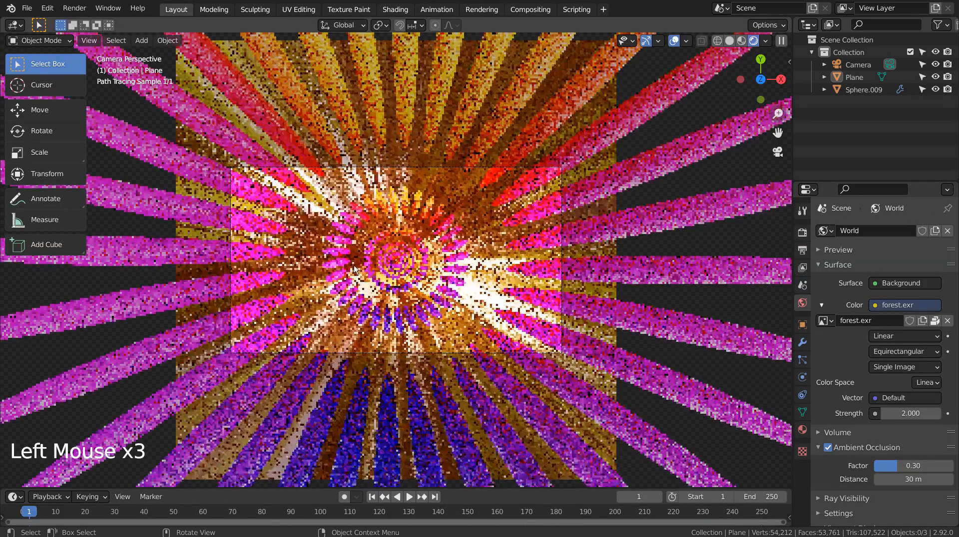
# - Switch the viewport to solid shading and set the Cycles render samples to 32
pyautogui.click(729, 41)
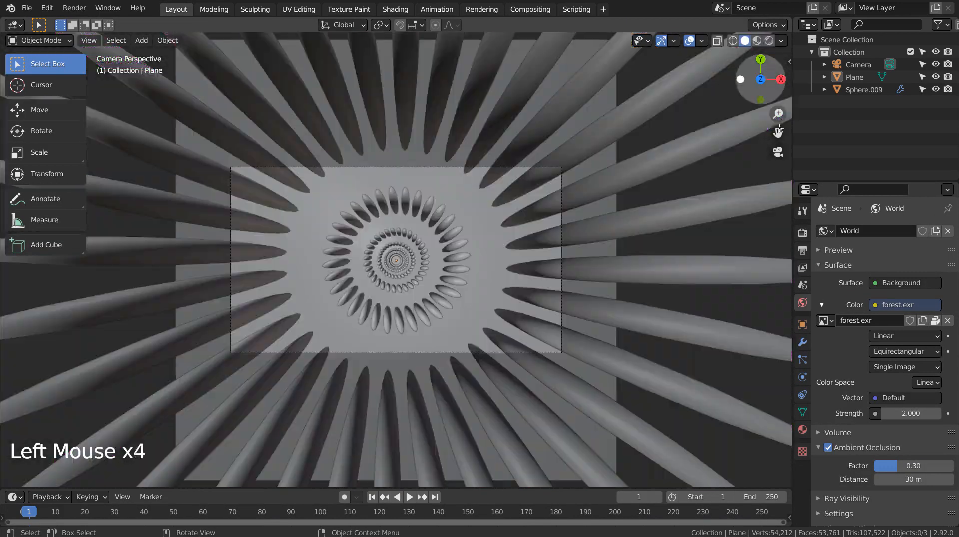
pyautogui.click(803, 232)
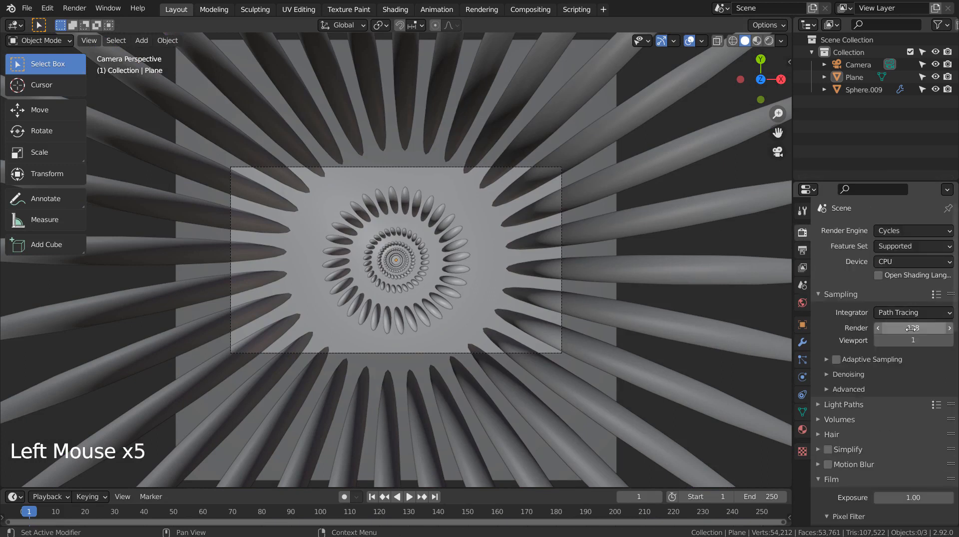
pyautogui.moveTo(911, 328); pyautogui.dragTo(884, 328)
pyautogui.click(732, 305)
# - Save the file and render the current frame
pyautogui.hotkey('ctrl', 's')
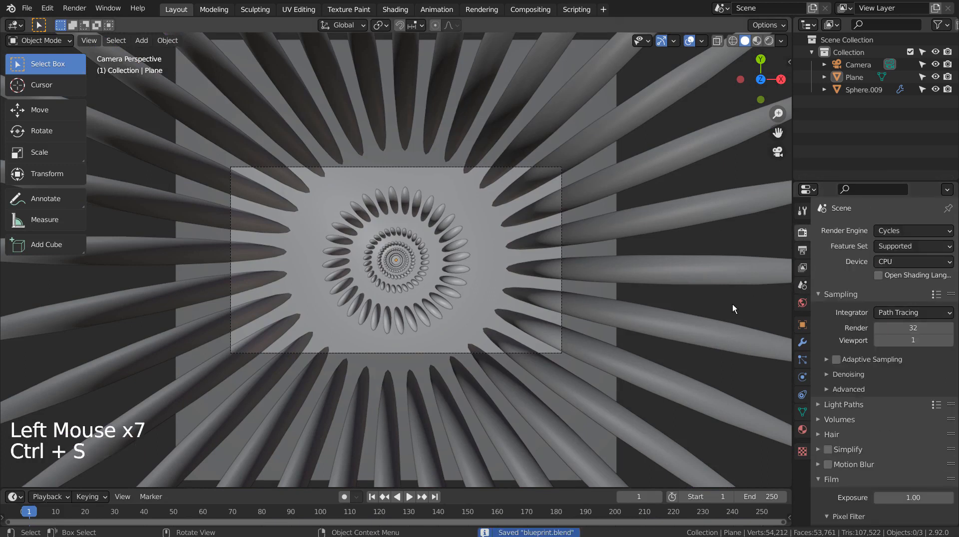
pyautogui.press('F12')
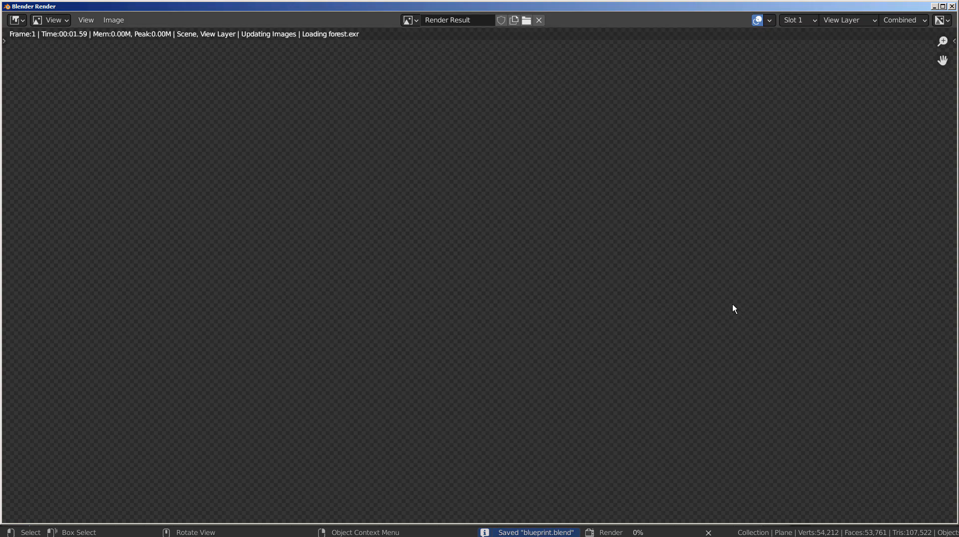